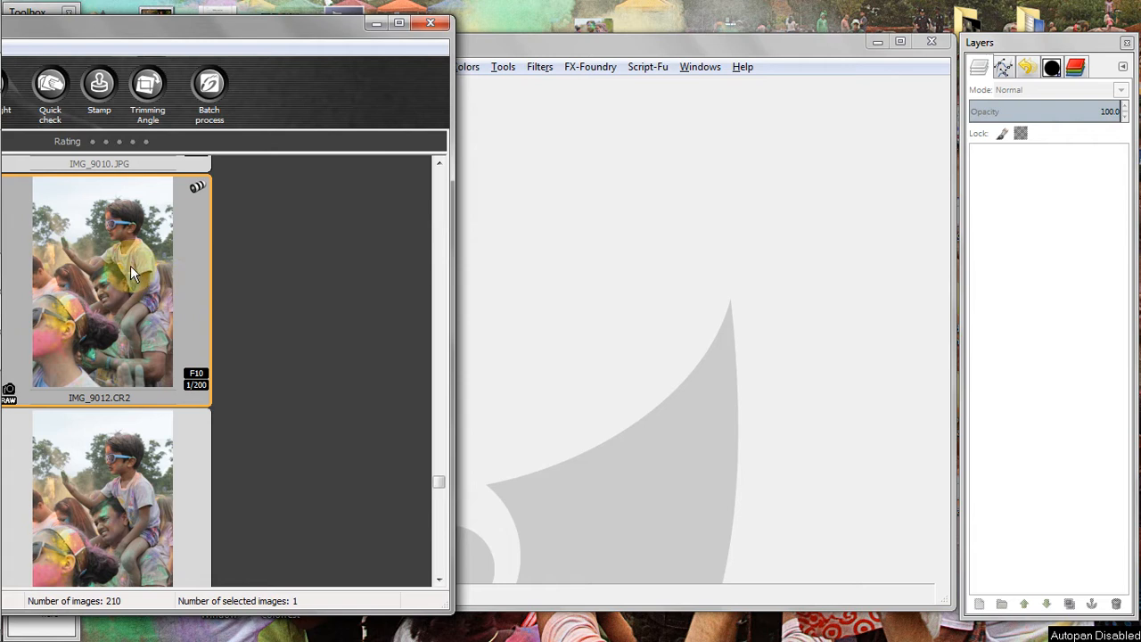
Open the photo IMG_9012-2.JPG from the photo browser in GIMP and minimize the browser window
left_click(103, 504)
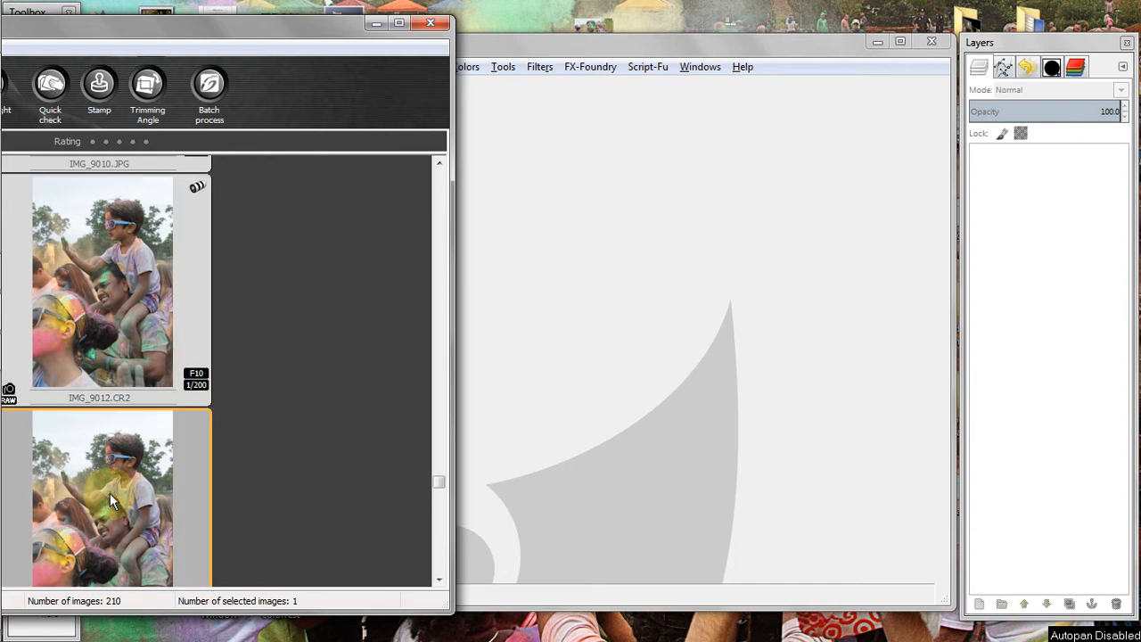
left_click_drag(109, 493, 619, 344)
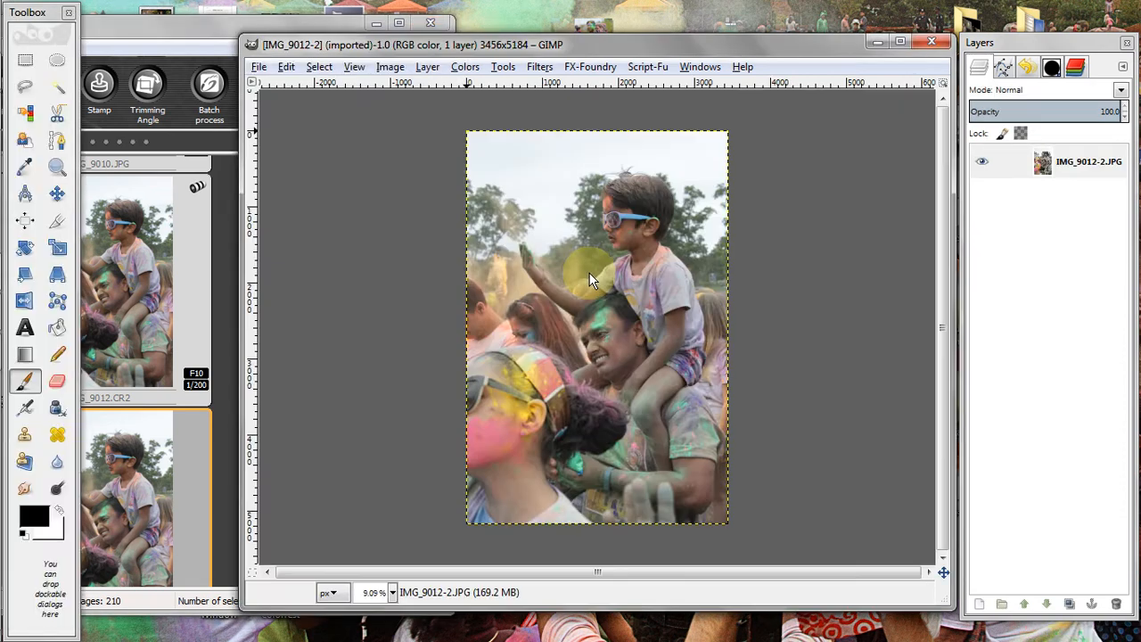
left_click(177, 28)
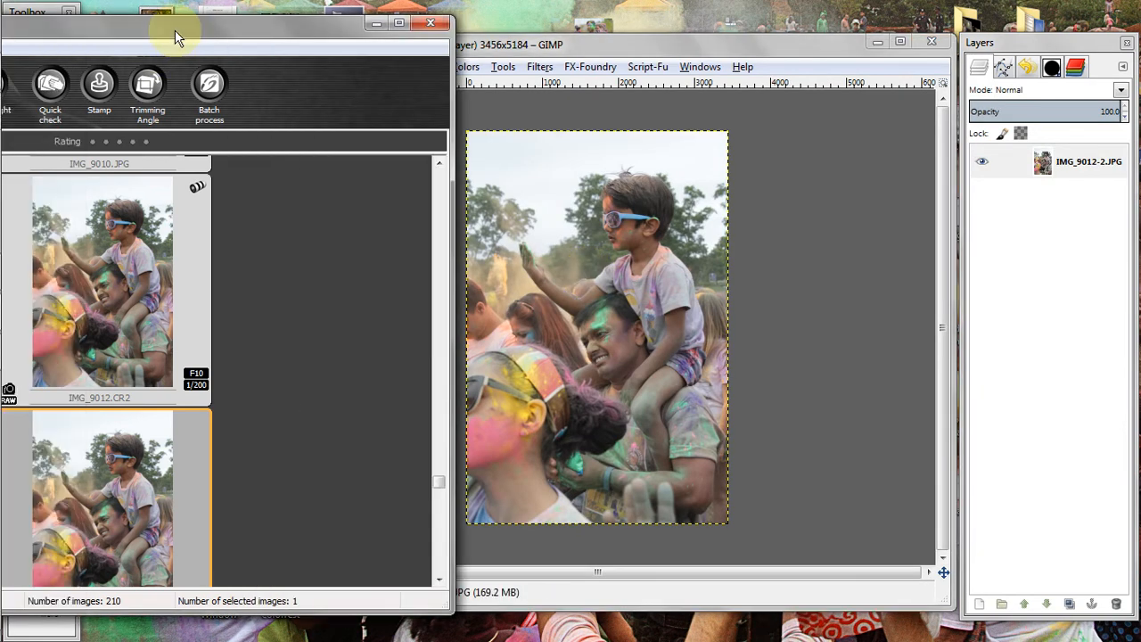
left_click(374, 25)
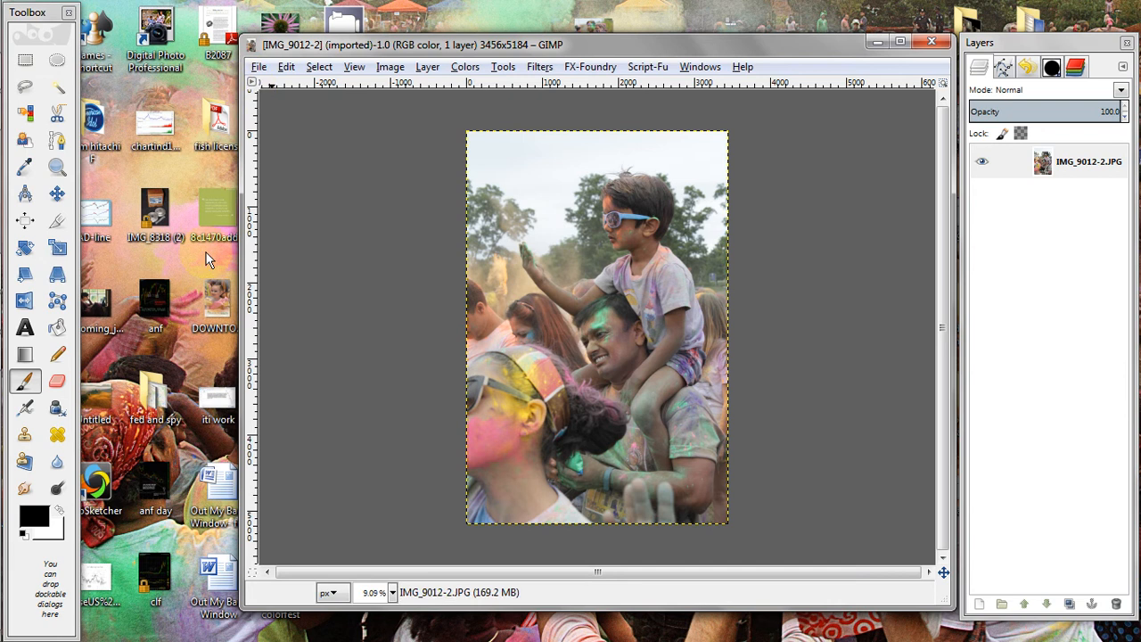
Activate the Crop tool and fix its aspect ratio at 8:10
double_click(58, 229)
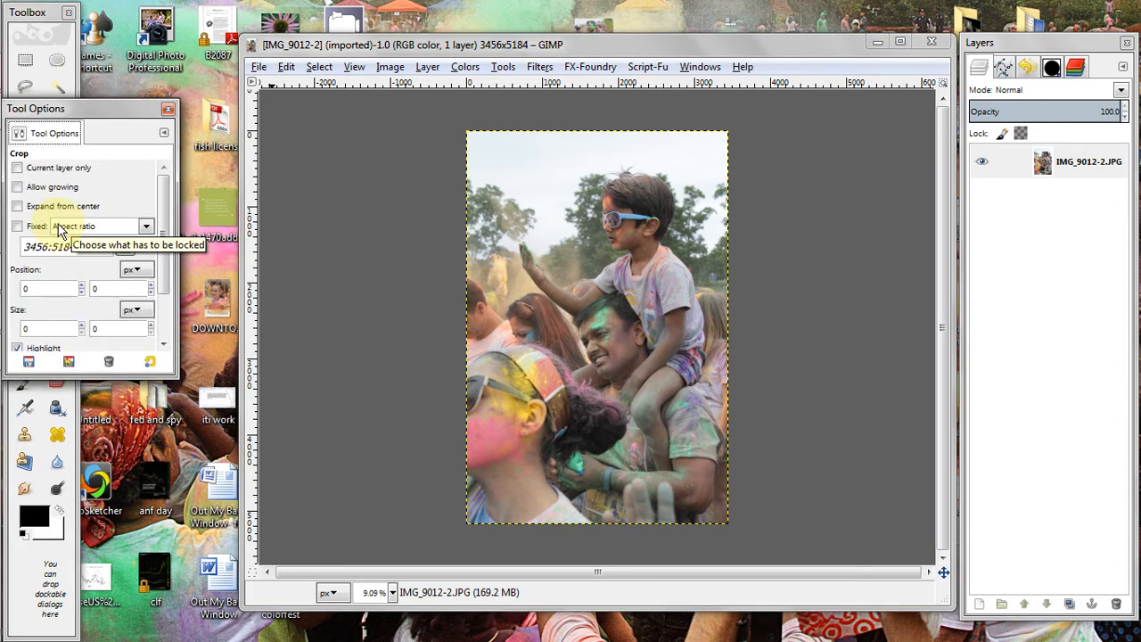
double_click(63, 247)
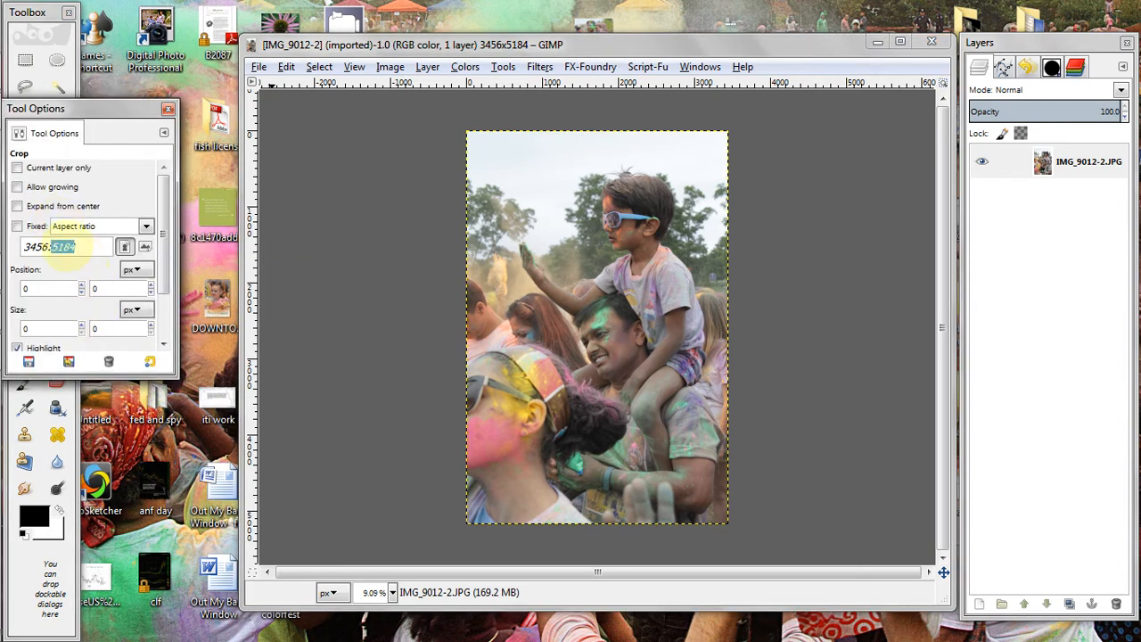
triple_click(67, 247)
left_click(67, 247)
triple_click(67, 247)
type("8:10")
left_click(18, 227)
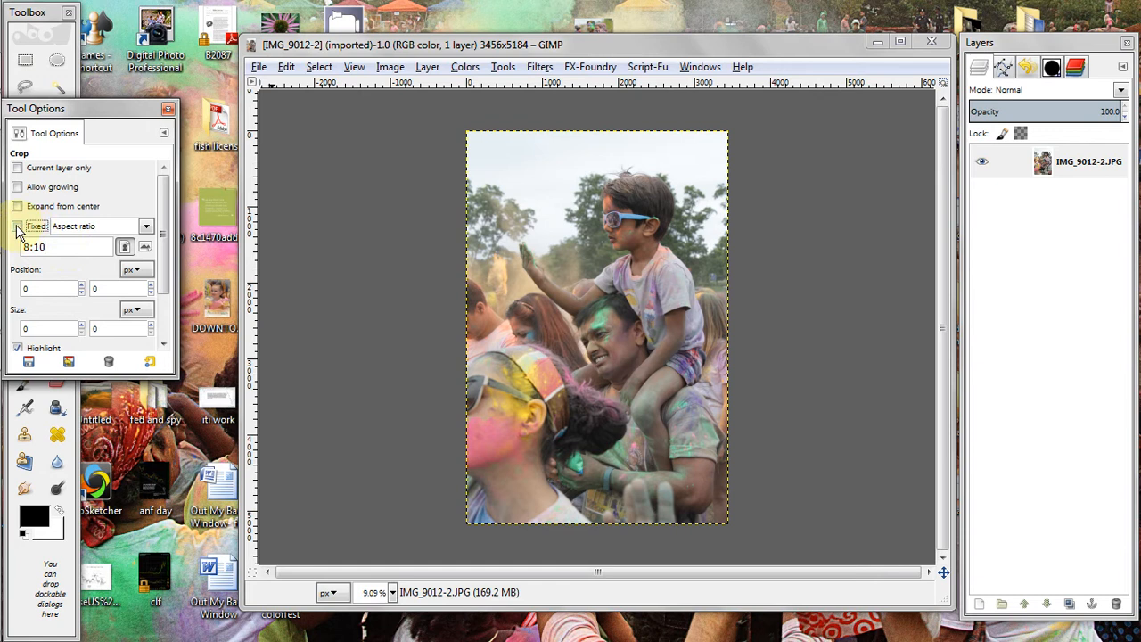
left_click(18, 226)
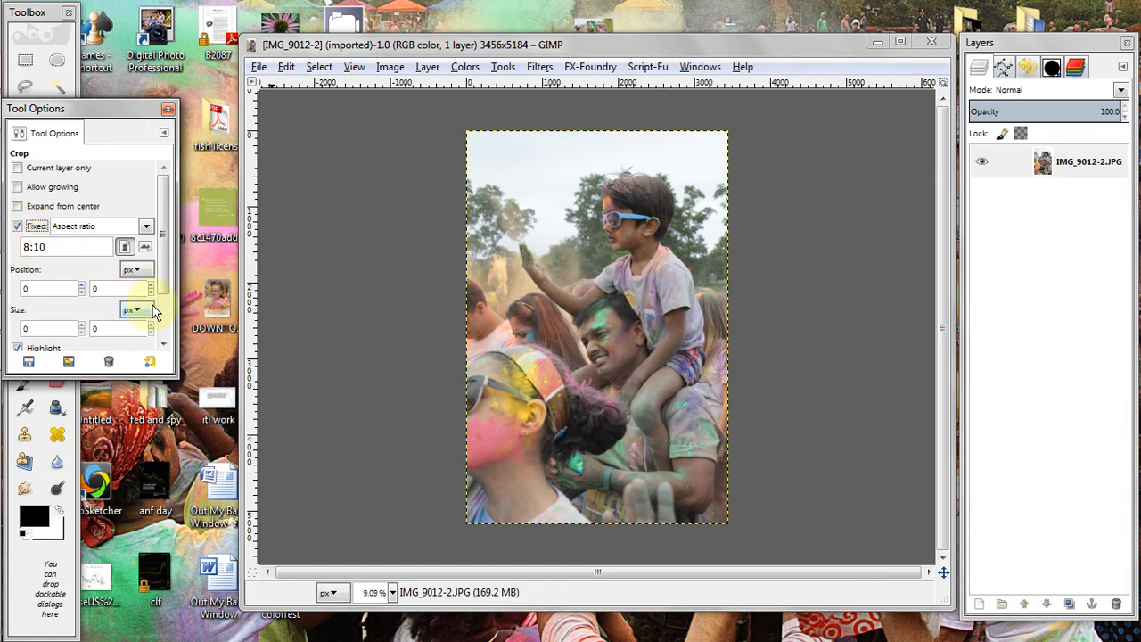
Set the crop guides to Rule of thirds
scroll(164, 284, "down", 2)
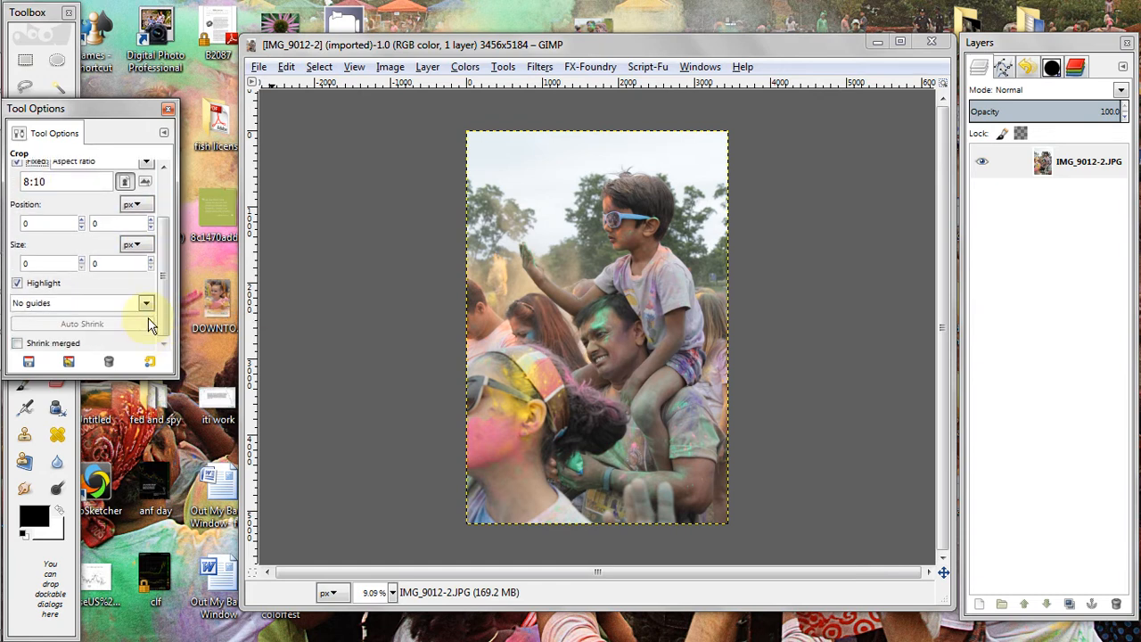
left_click(146, 303)
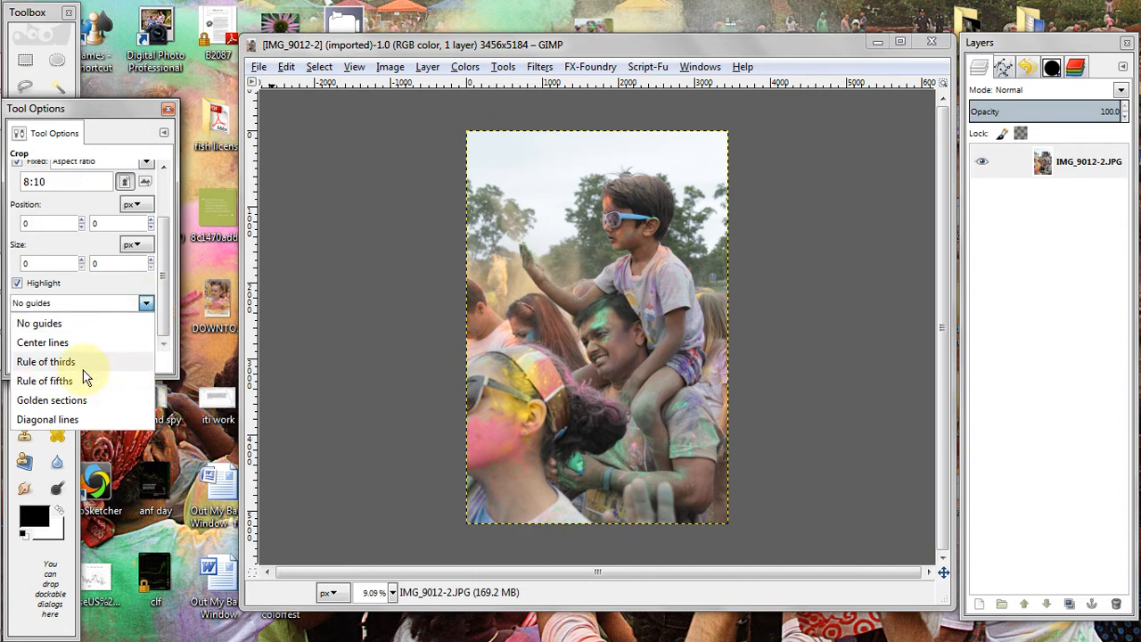
left_click(46, 362)
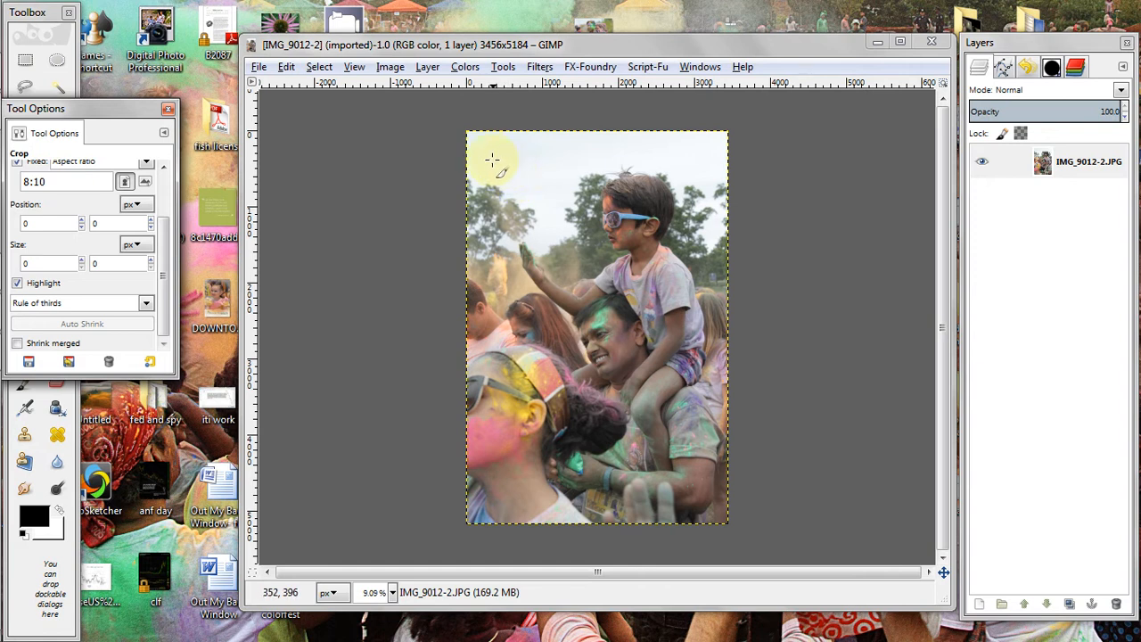
Crop the photo around the boy and the man carrying him to about 2972 × 3716 px, starting at about 385, 356
left_click_drag(485, 157, 686, 473)
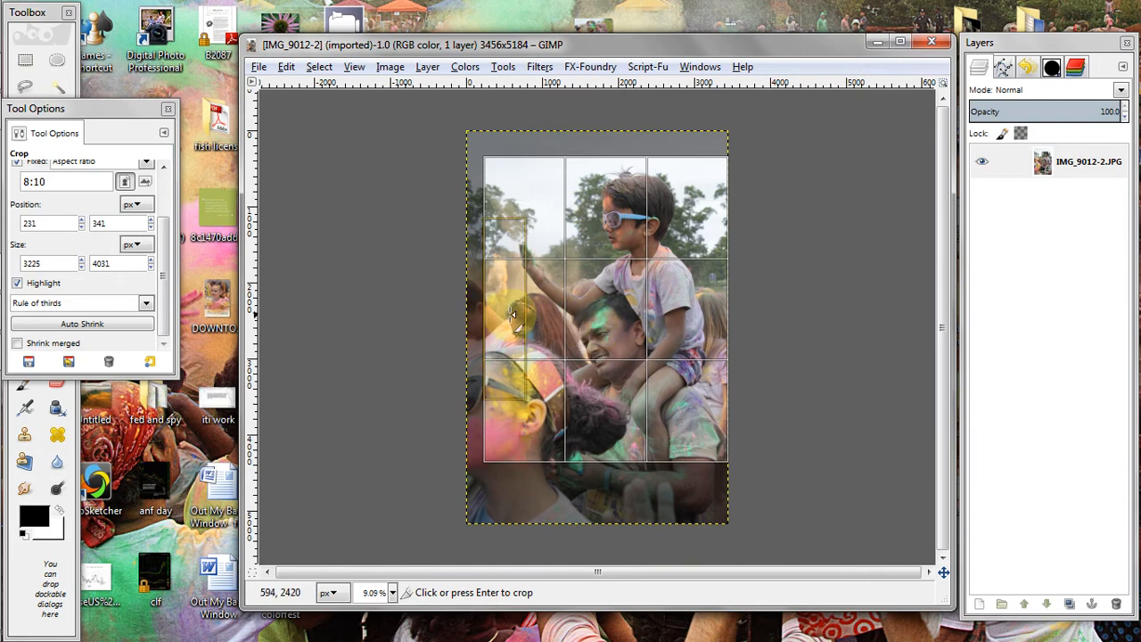
left_click_drag(501, 311, 511, 315)
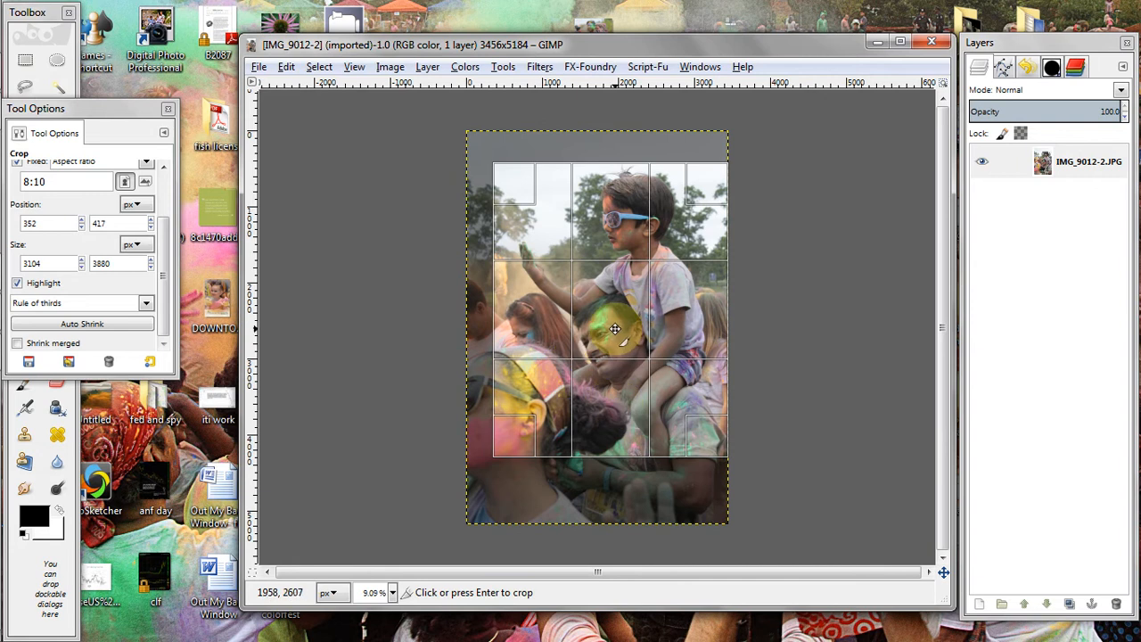
left_click_drag(615, 328, 620, 319)
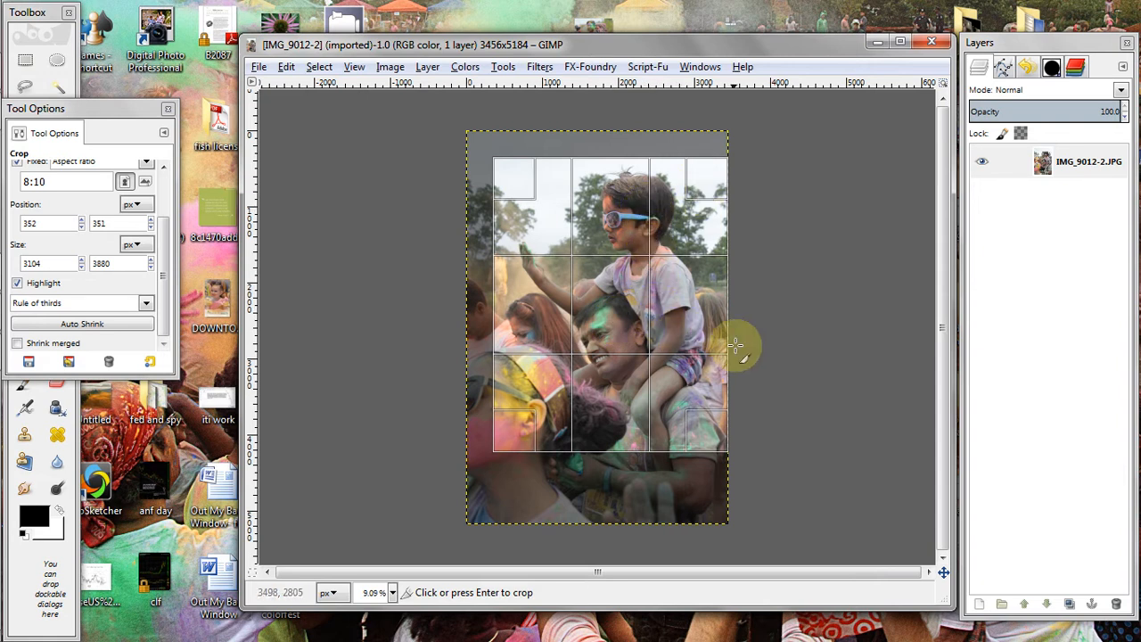
left_click_drag(697, 316, 686, 315)
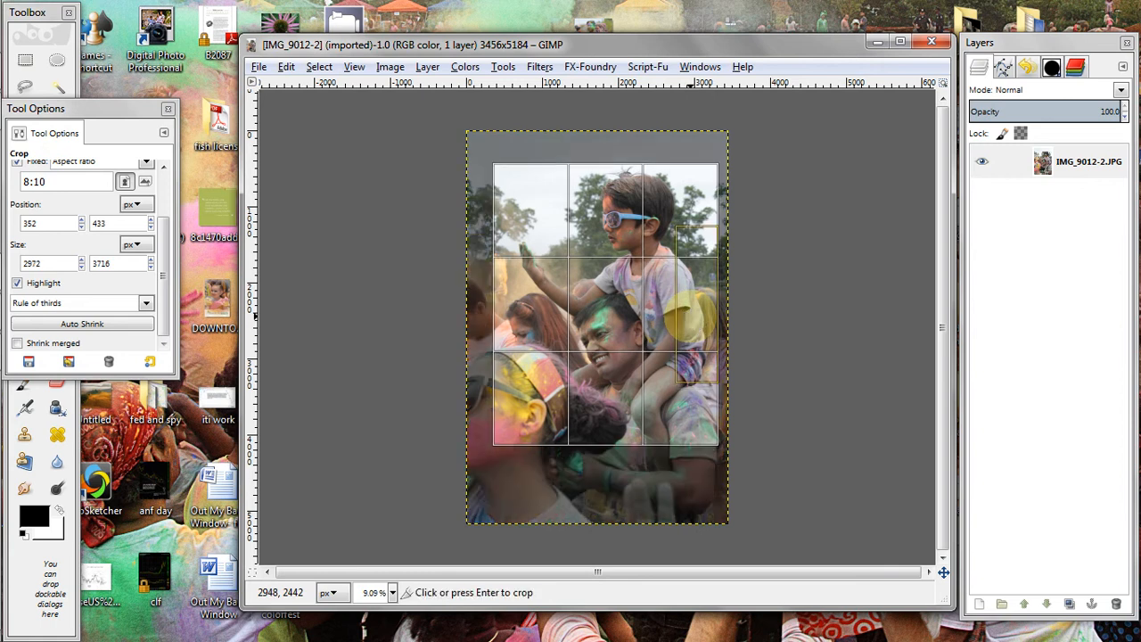
left_click_drag(613, 310, 616, 305)
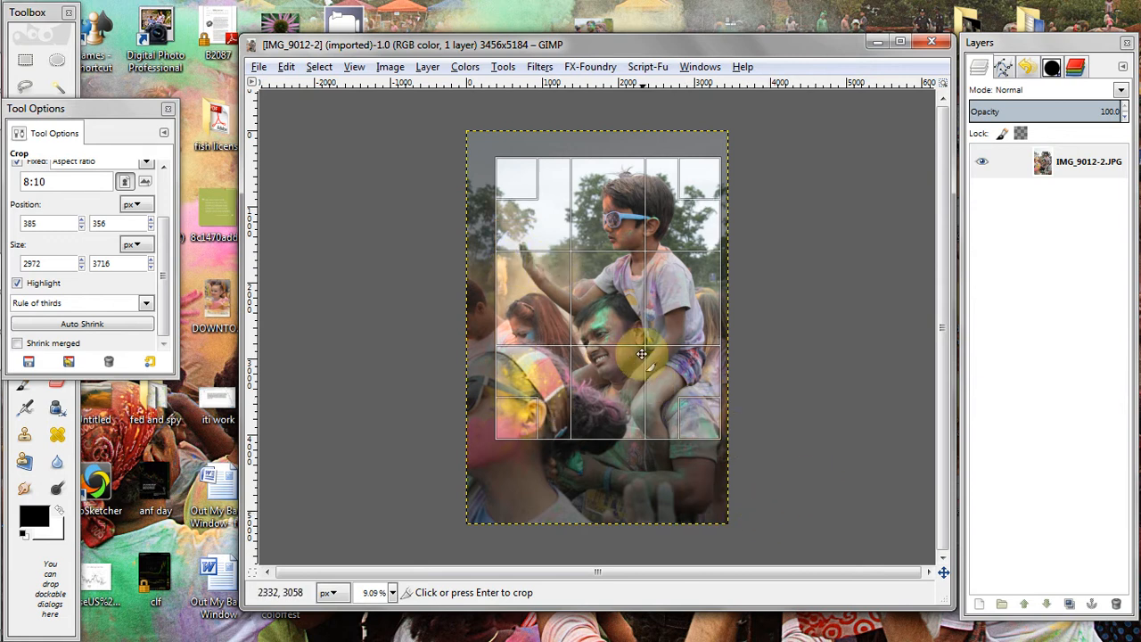
left_click(616, 310)
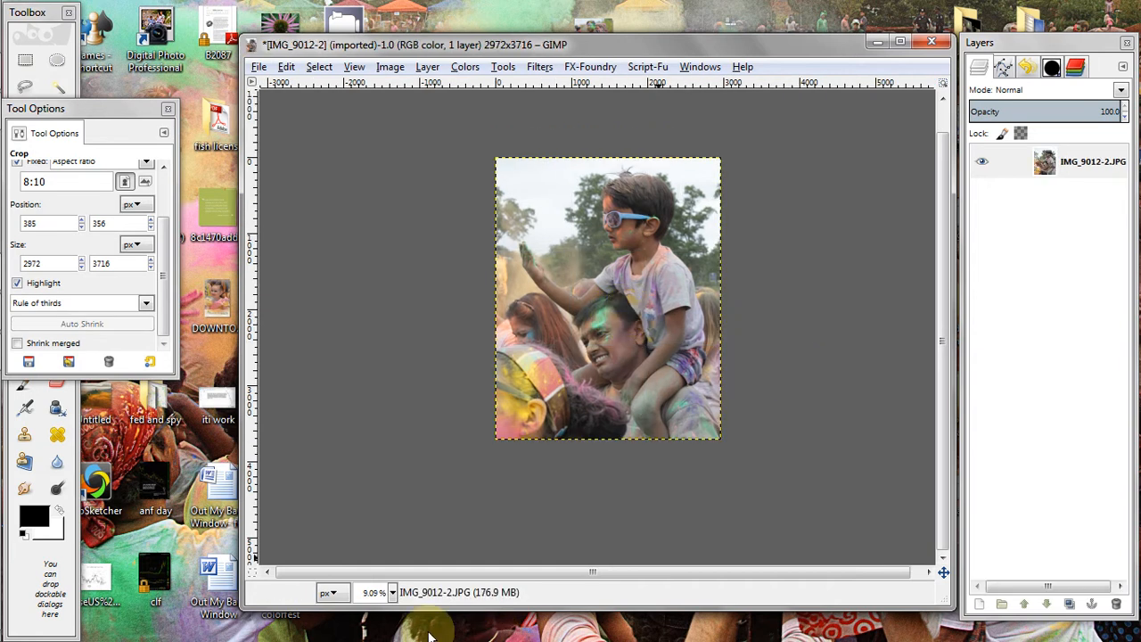
Enlarge the image window vertically and set the zoom to 18%
left_click_drag(643, 611, 649, 636)
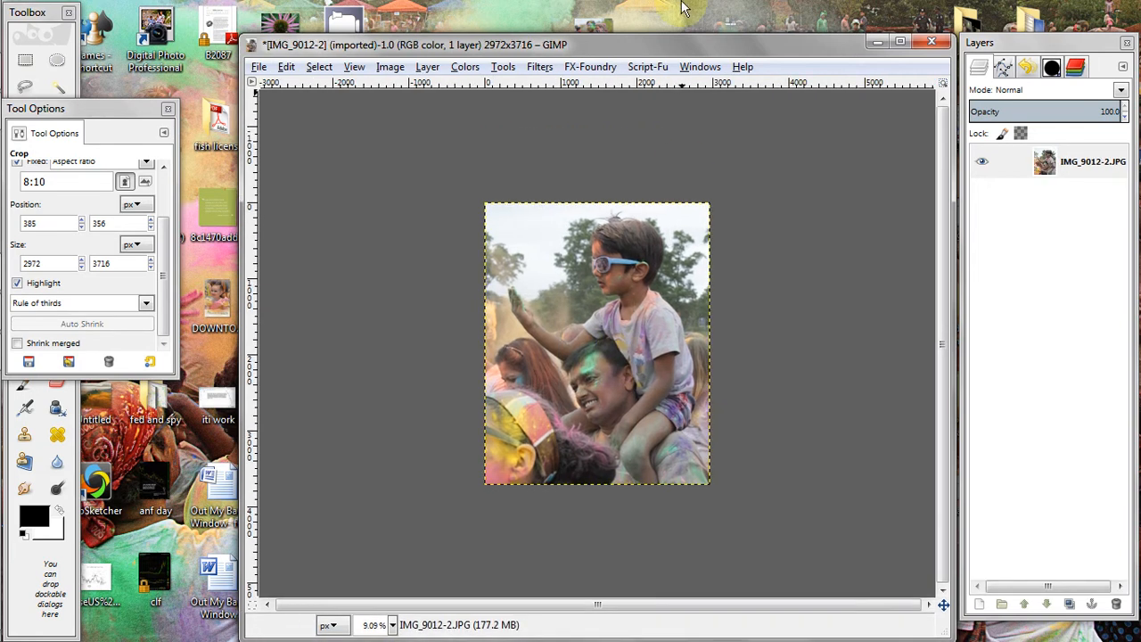
left_click_drag(701, 35, 700, 4)
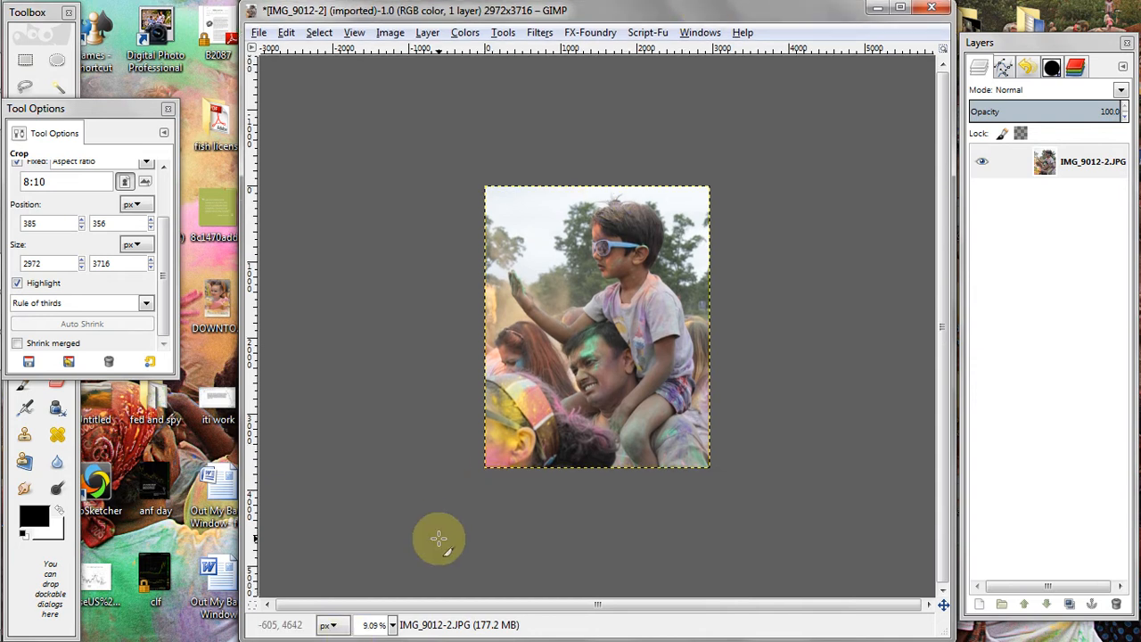
left_click(393, 625)
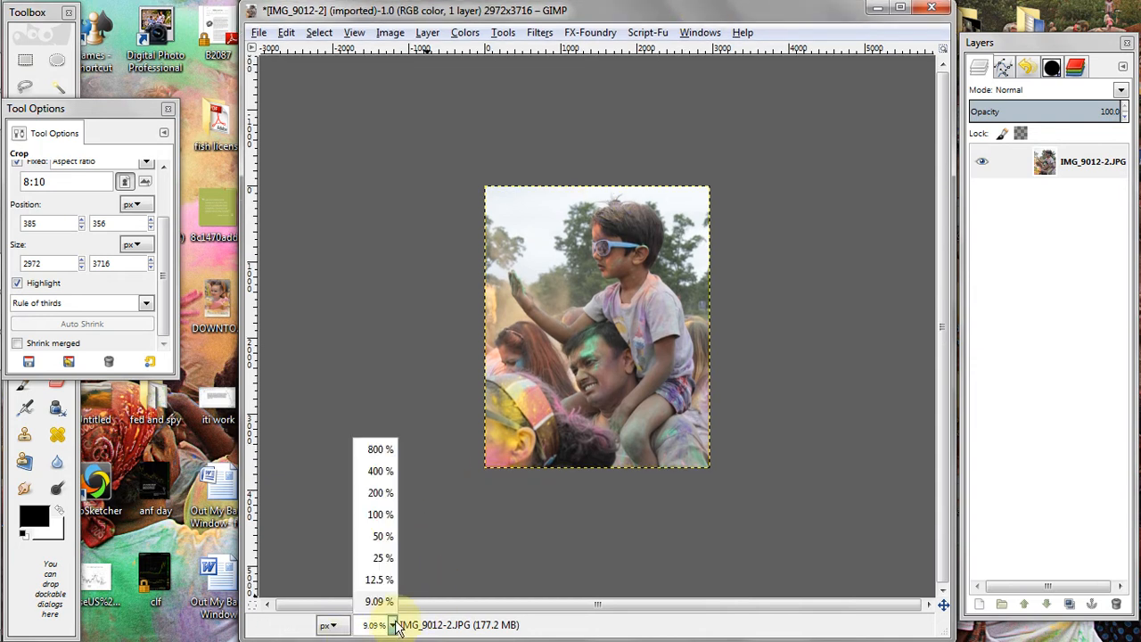
left_click(382, 578)
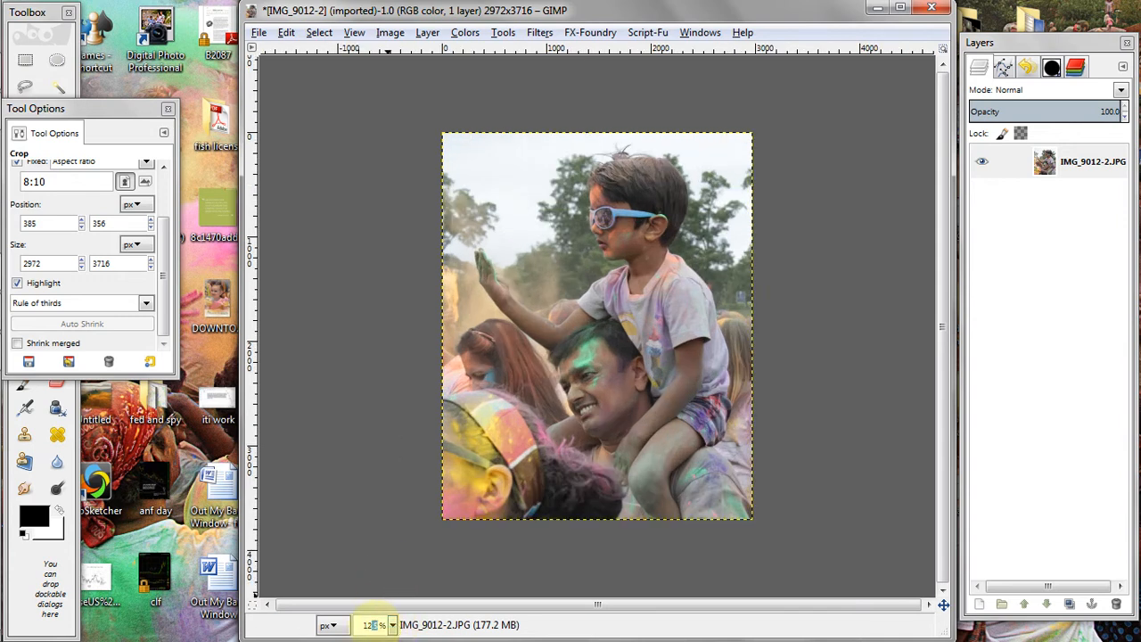
triple_click(373, 625)
type("18")
key("Return")
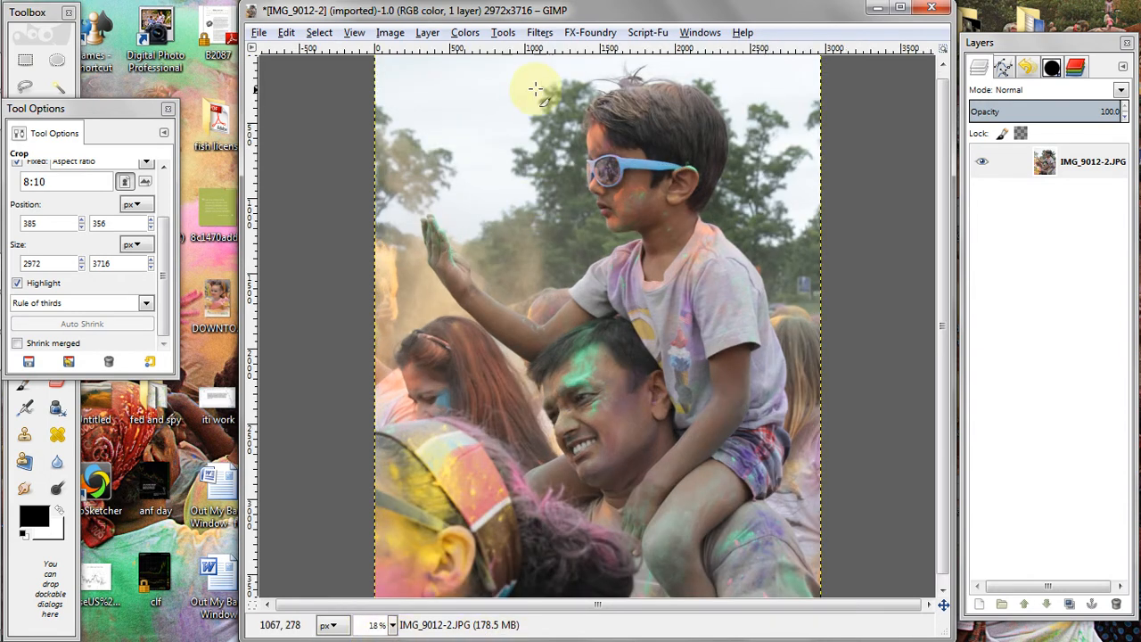
Stretch the image window to the full screen height and set the zoom to 17% to fit the whole photo
left_click_drag(698, 7, 703, 0)
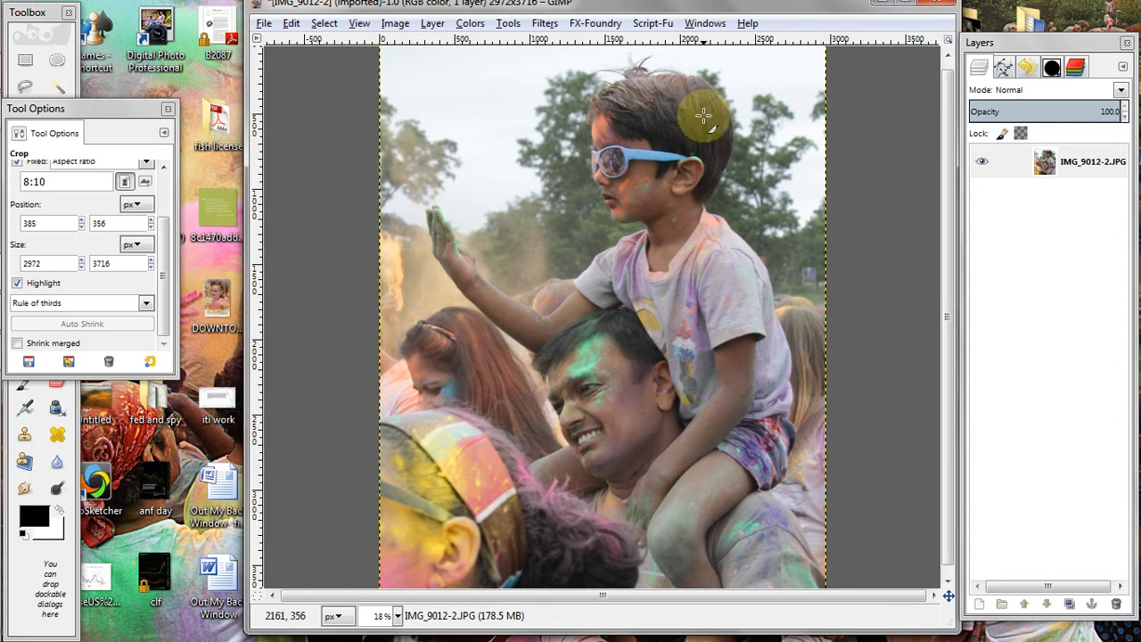
left_click_drag(697, 633, 690, 641)
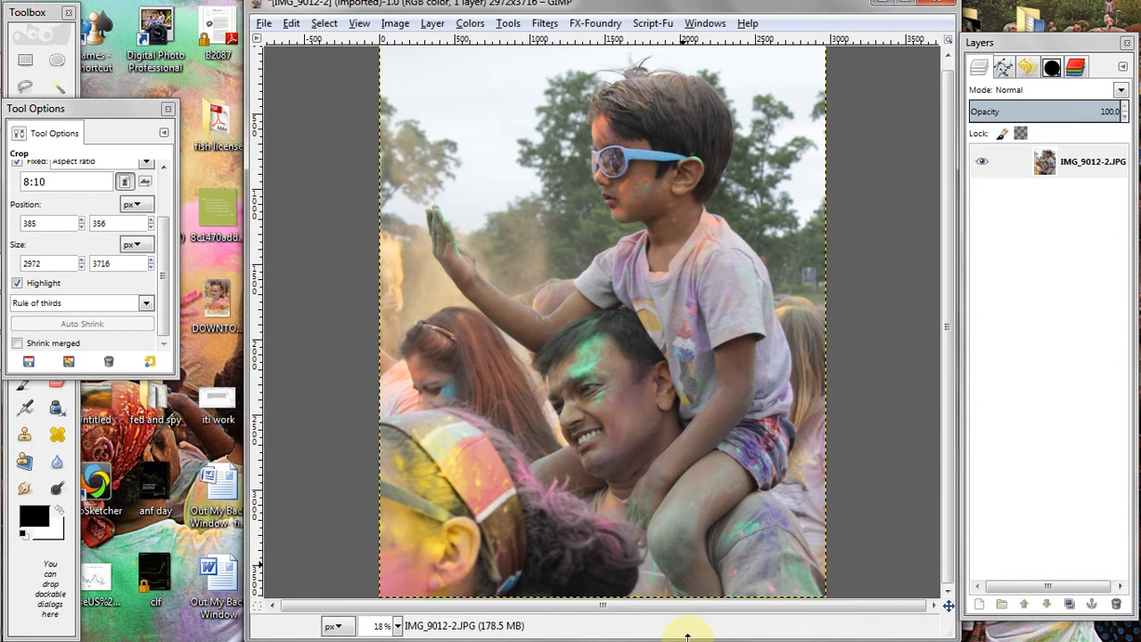
left_click_drag(818, 11, 813, 3)
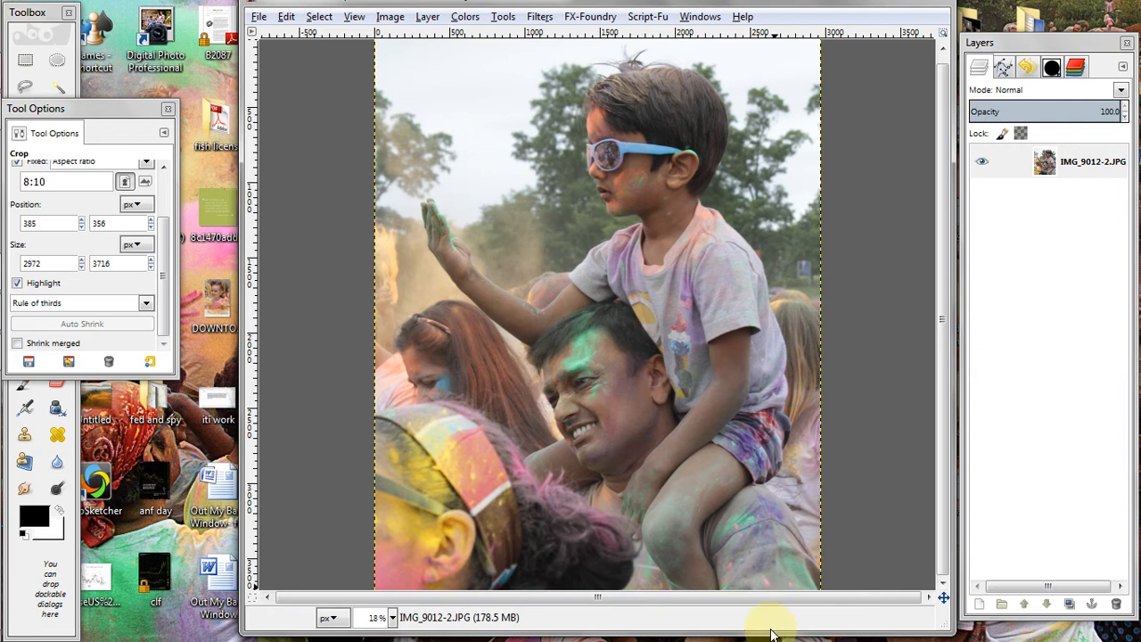
left_click_drag(770, 634, 770, 641)
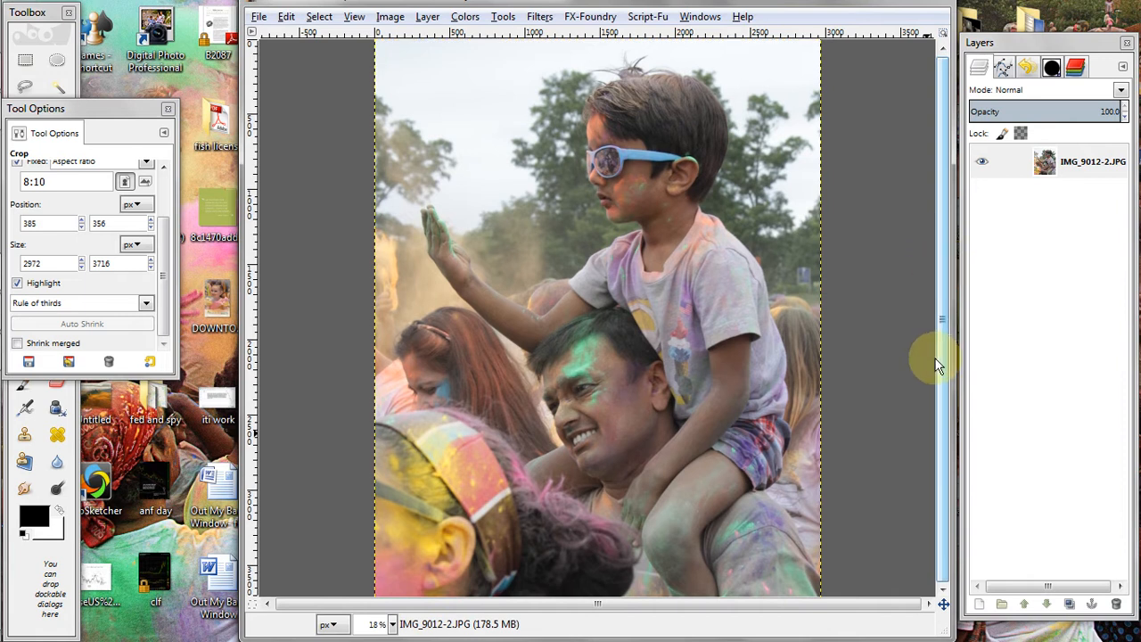
left_click(376, 624)
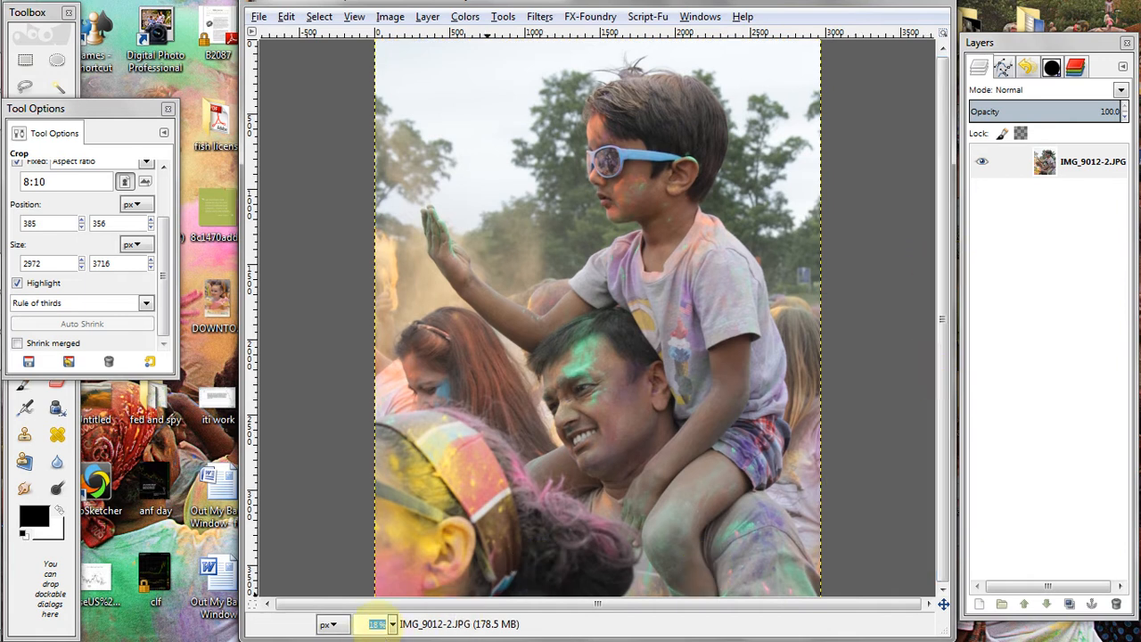
type("17")
key("Return")
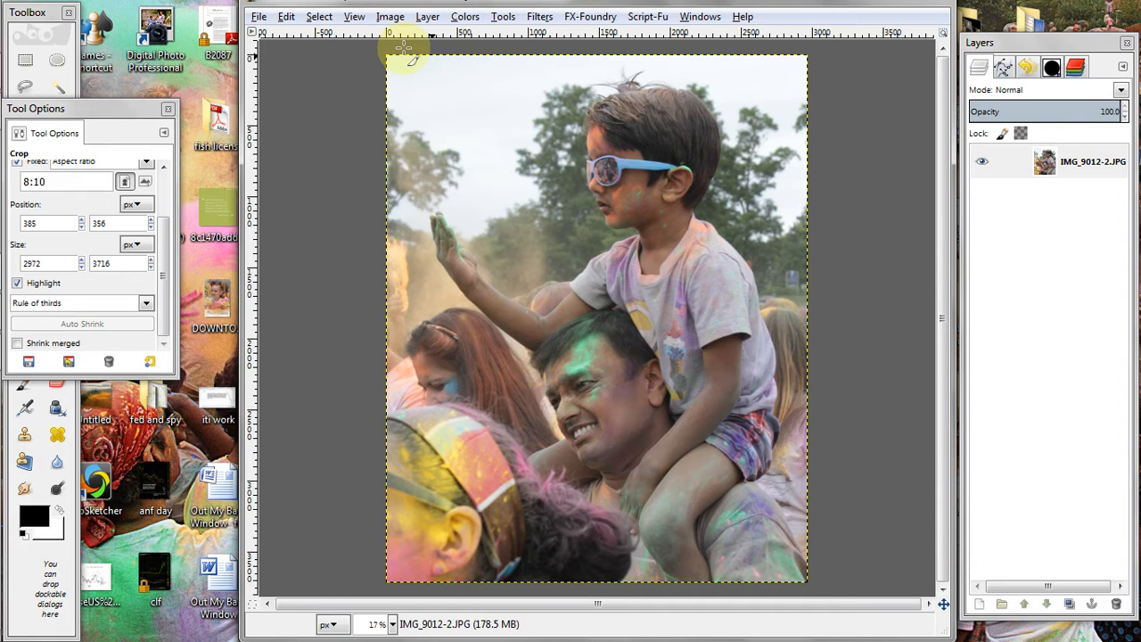
Crop the photo more tightly to about 2741 × 3426 px, starting at about 142, 41
left_click_drag(395, 61, 786, 622)
left_click_drag(603, 556, 608, 535)
left_click_drag(607, 526, 607, 522)
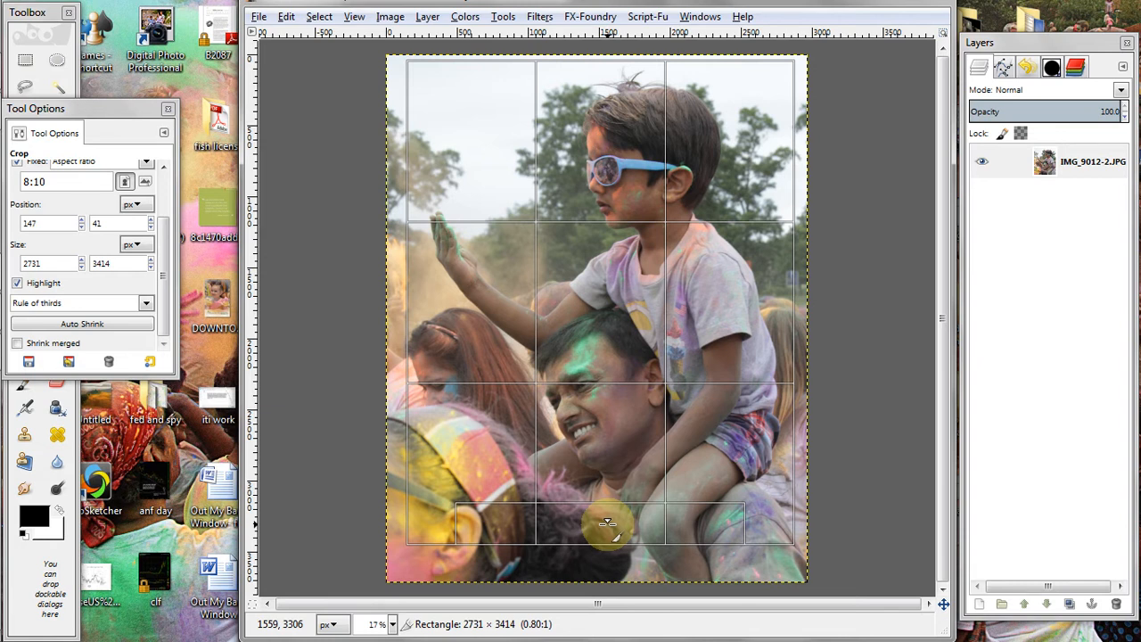
left_click_drag(607, 523, 606, 525)
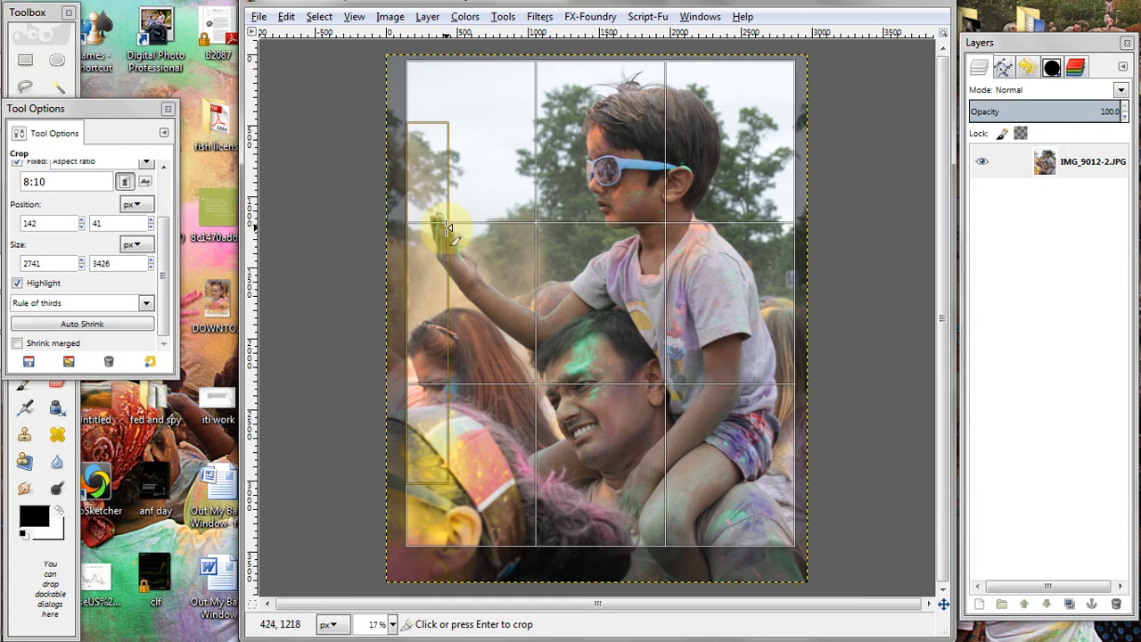
left_click(630, 298)
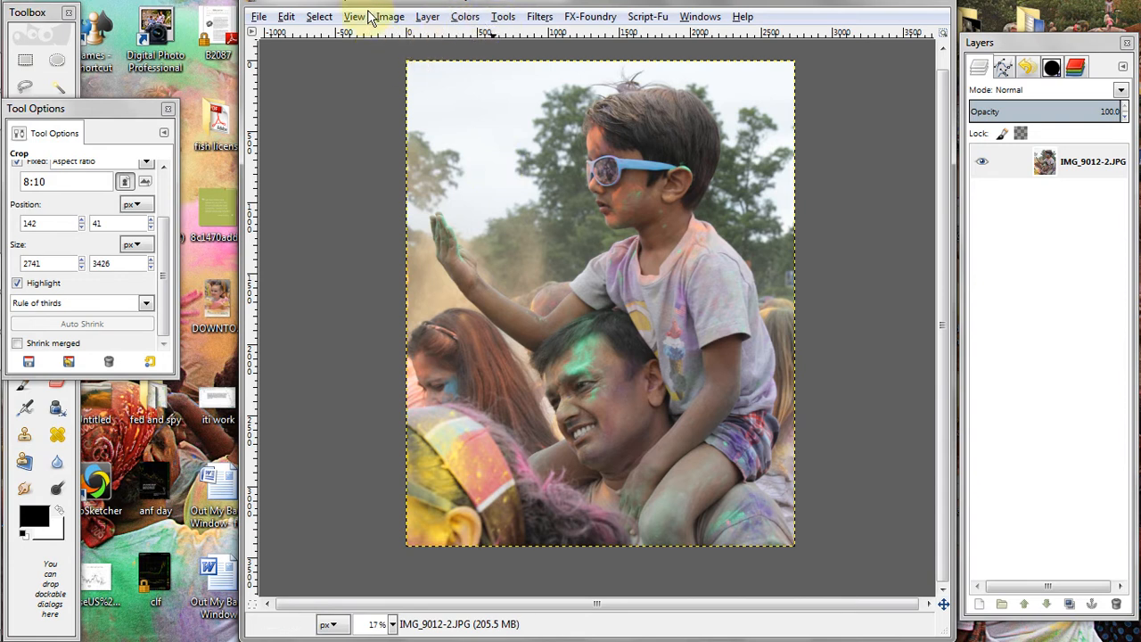
Apply automatic Levels adjustment to all channels of the cropped photo
left_click(474, 21)
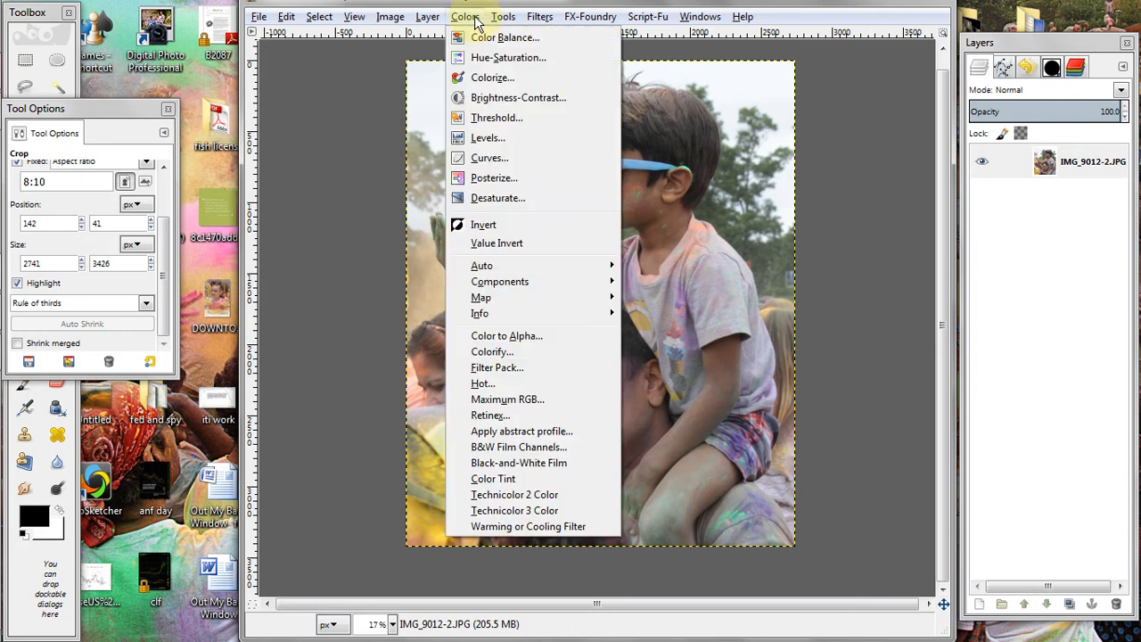
left_click(495, 139)
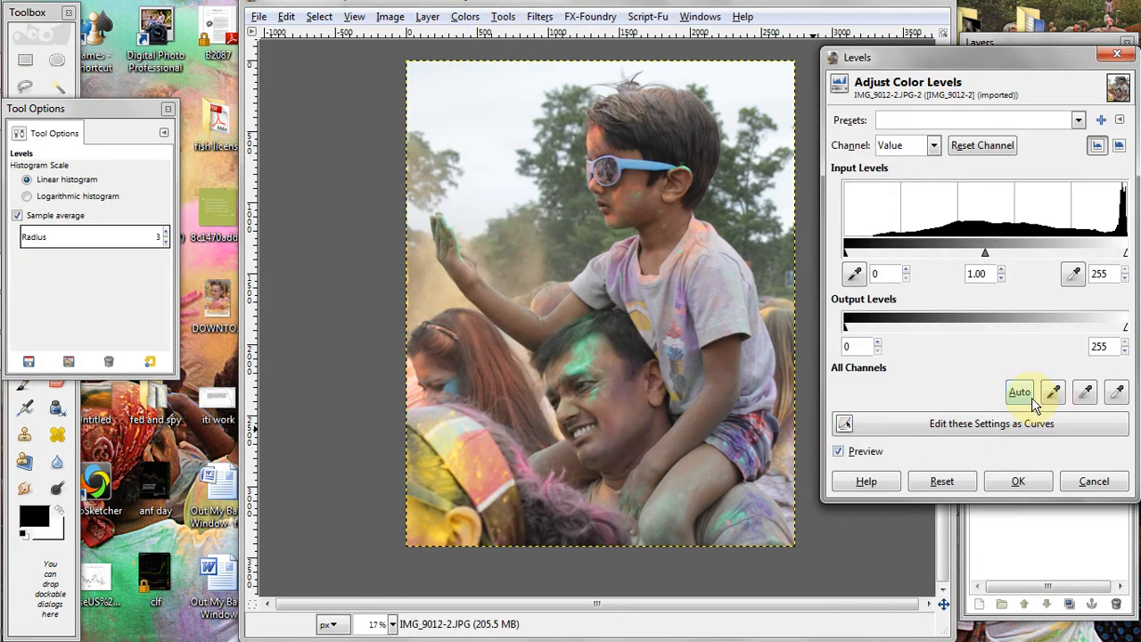
left_click(1021, 393)
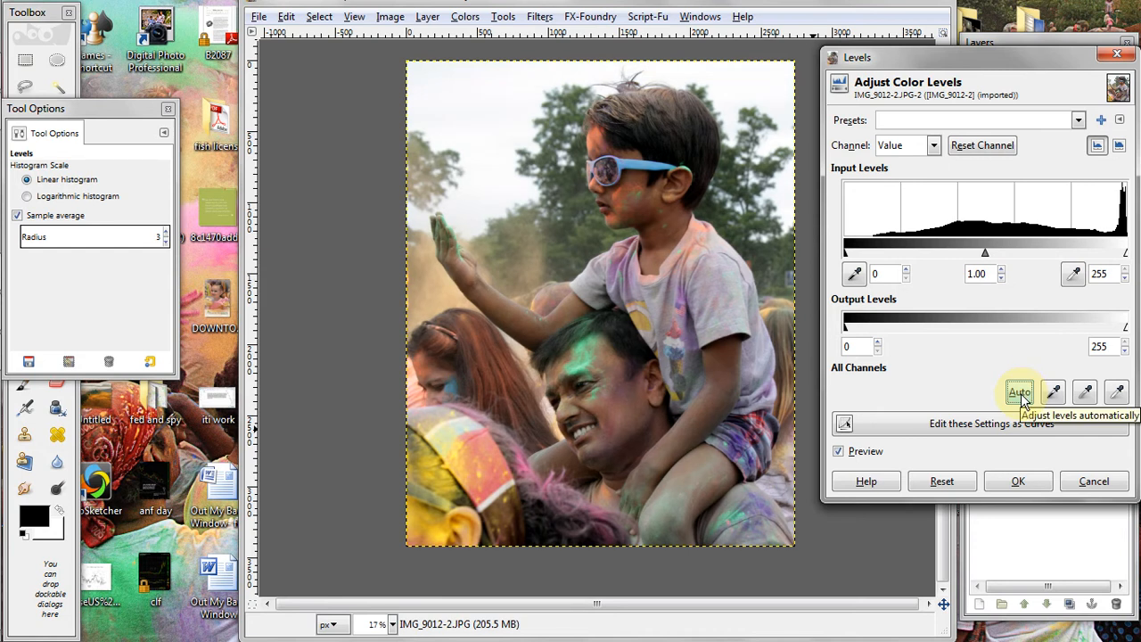
left_click(1016, 482)
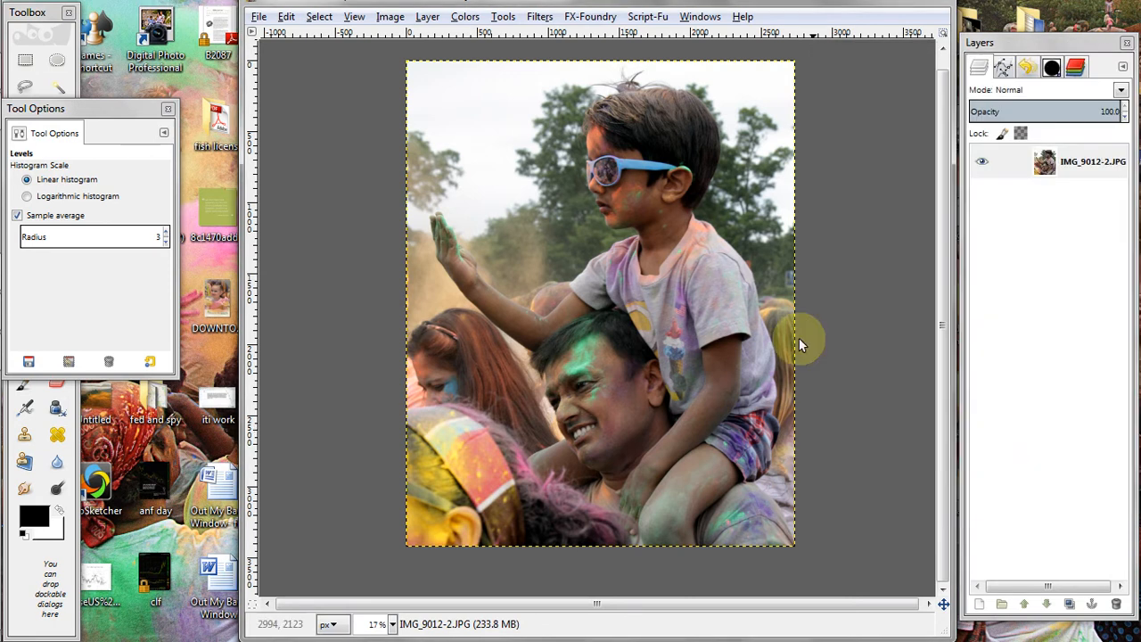
Try a gentle S-shaped Curves adjustment on the Value channel, opened from the Levels settings, and discard it
left_click(464, 17)
left_click(501, 139)
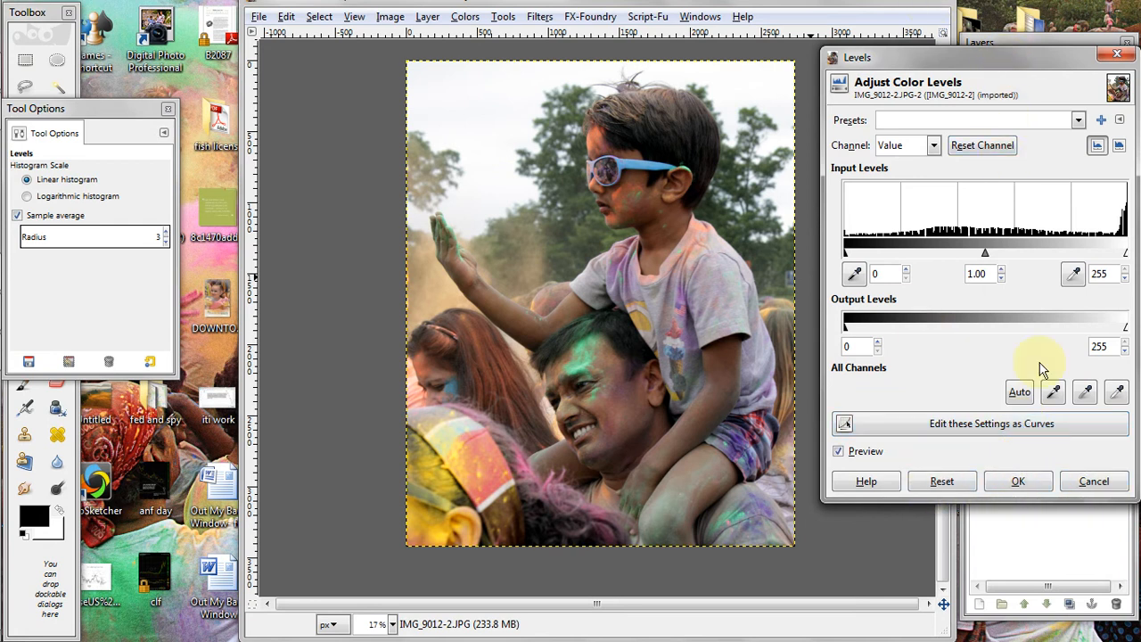
left_click(1116, 55)
left_click(759, 166)
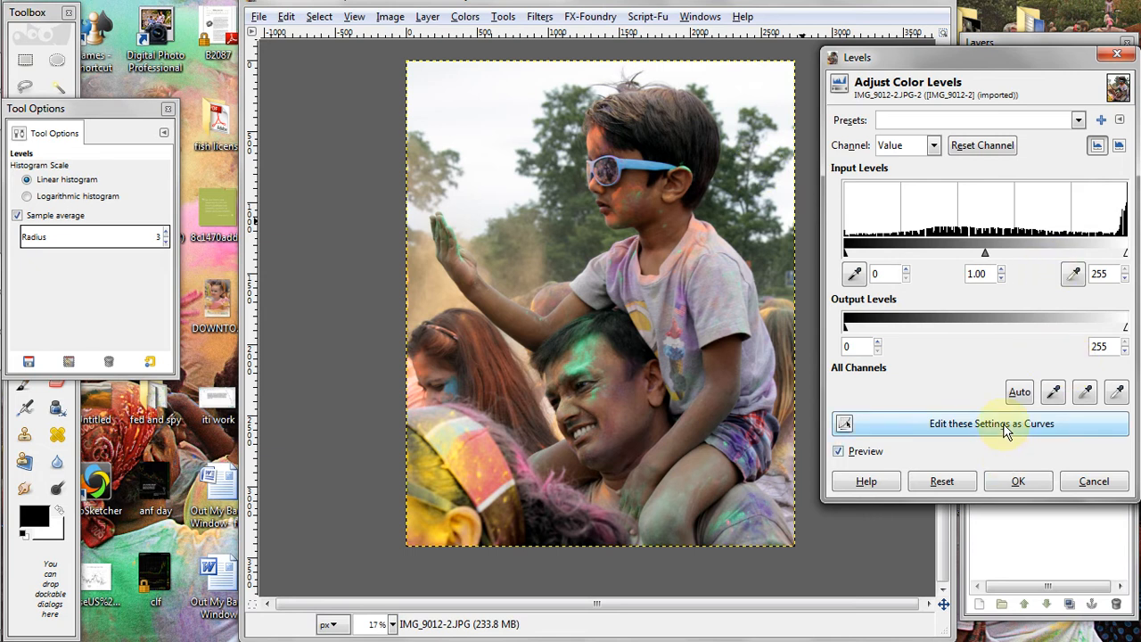
left_click(1006, 426)
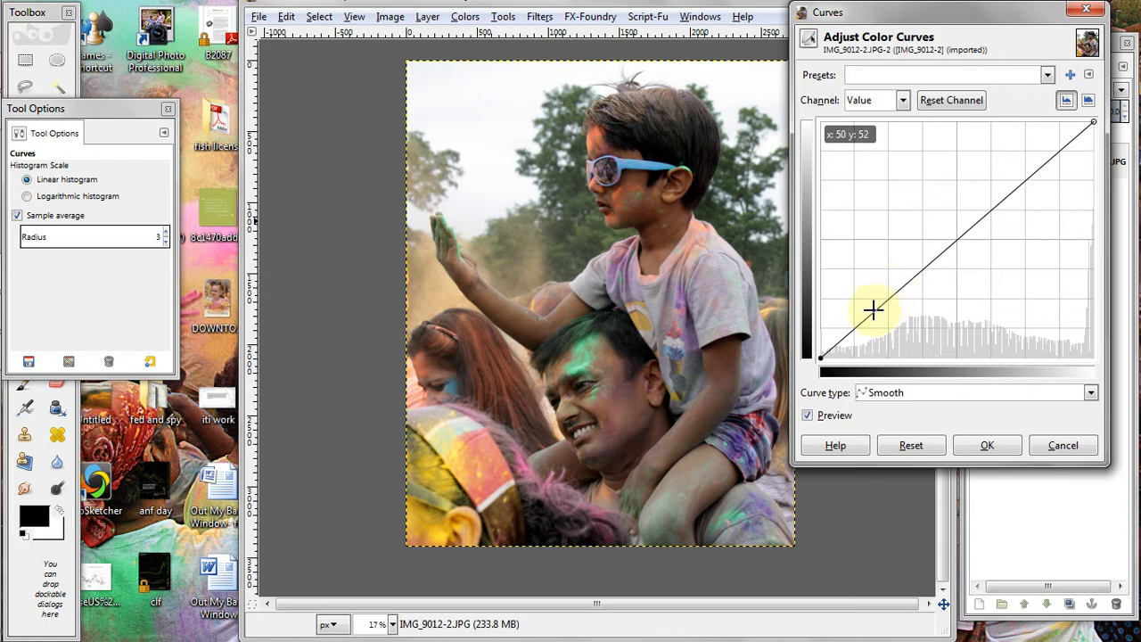
left_click(871, 311)
left_click_drag(872, 311, 878, 325)
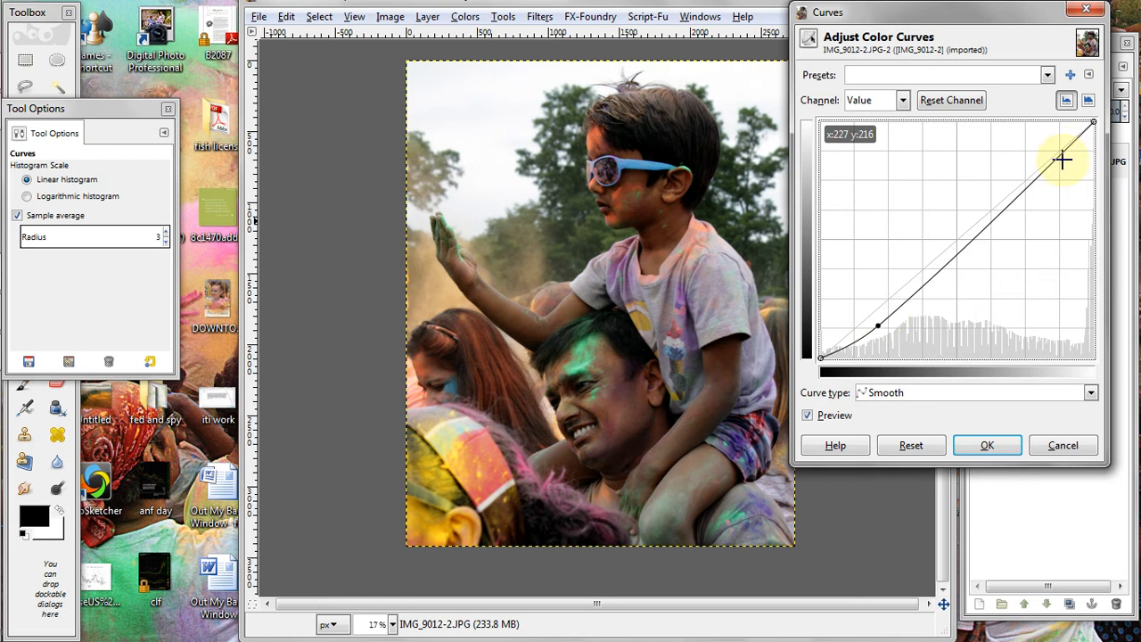
left_click_drag(1056, 159, 1034, 156)
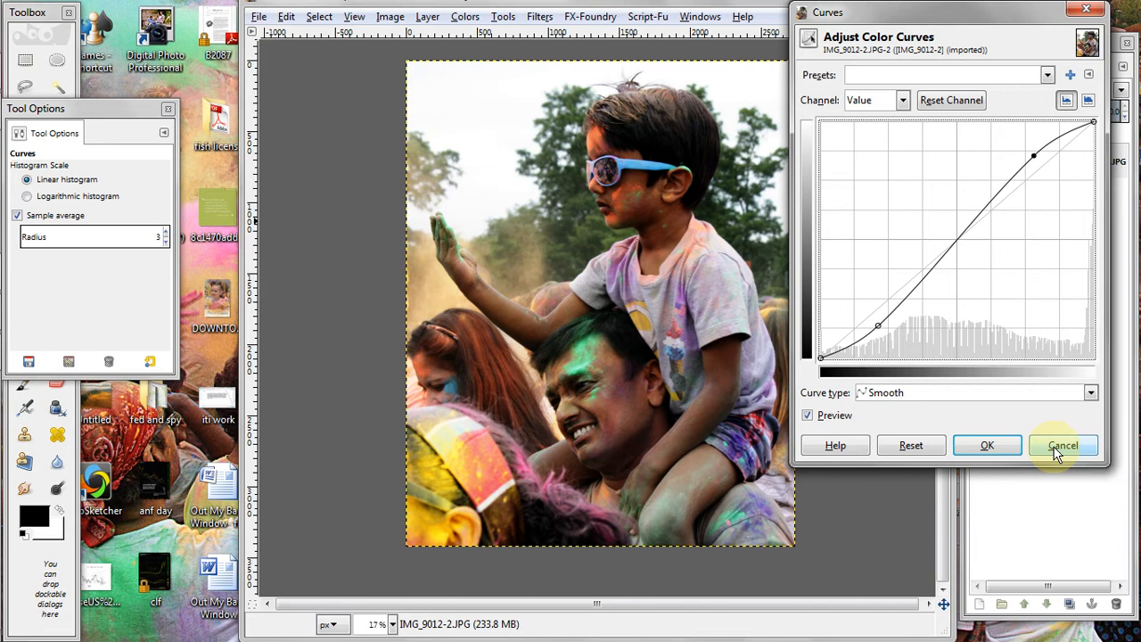
left_click(910, 444)
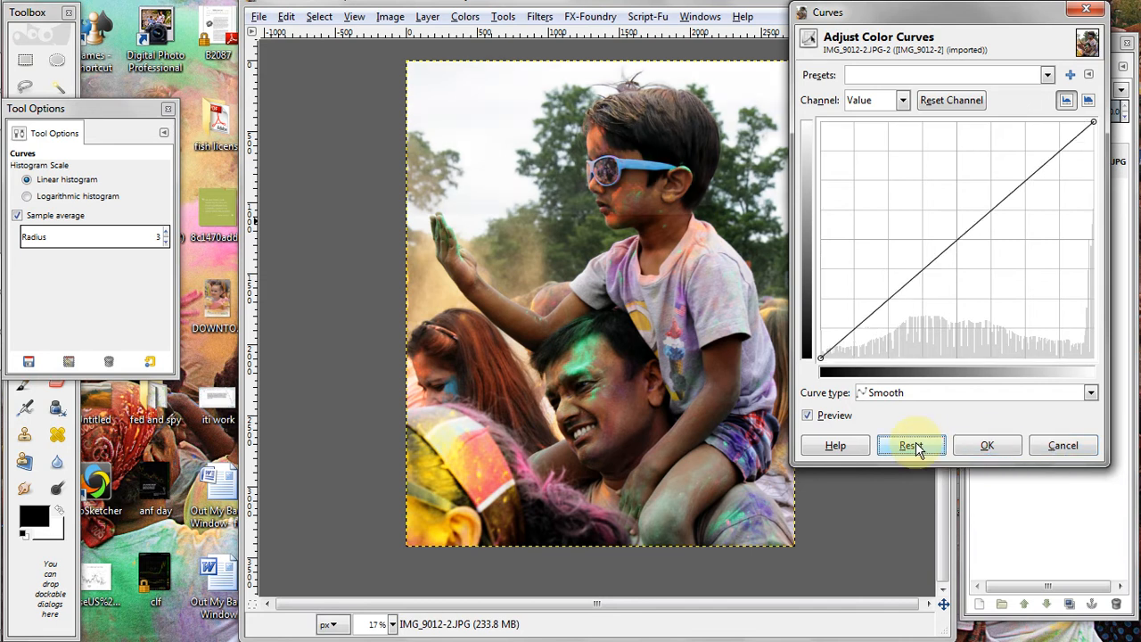
left_click(1063, 447)
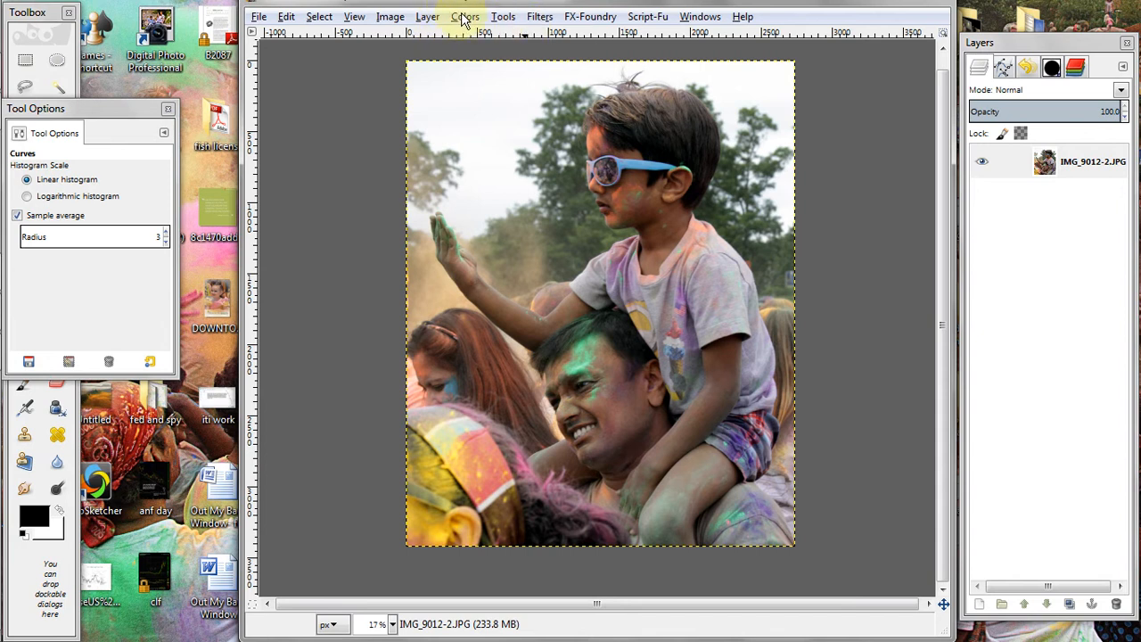
Run the FX-Foundry color script Lasm's LAB Wow with Color Punch style, Tai Chi Curves 42 and school 72 Supreme Shaolin Skills
left_click(586, 19)
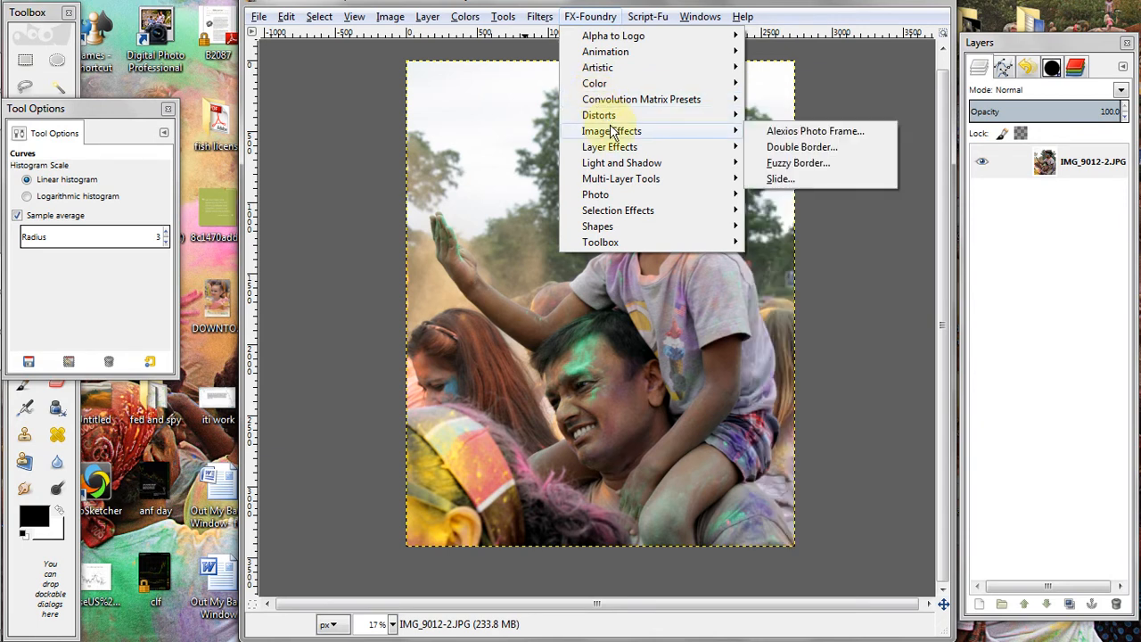
mouse_move(617, 152)
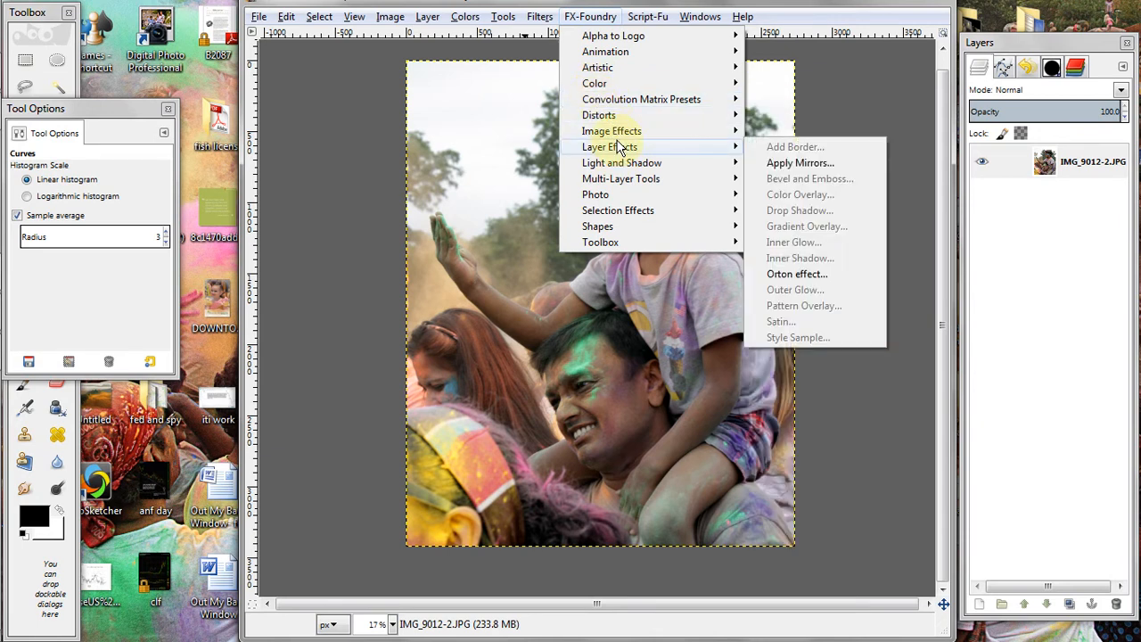
mouse_move(614, 89)
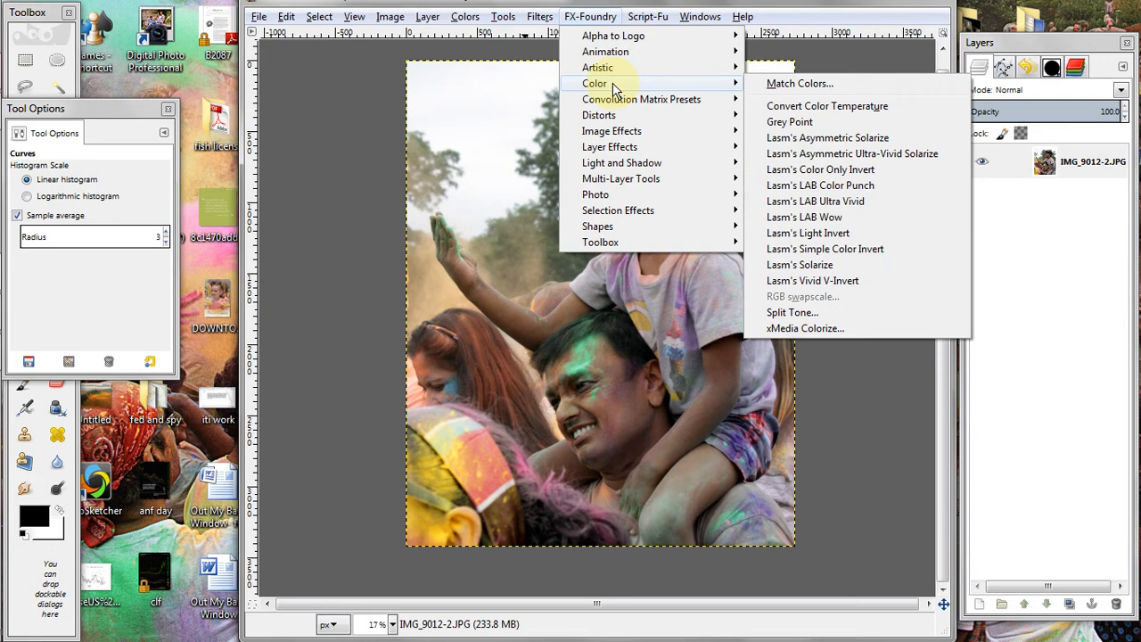
left_click(828, 219)
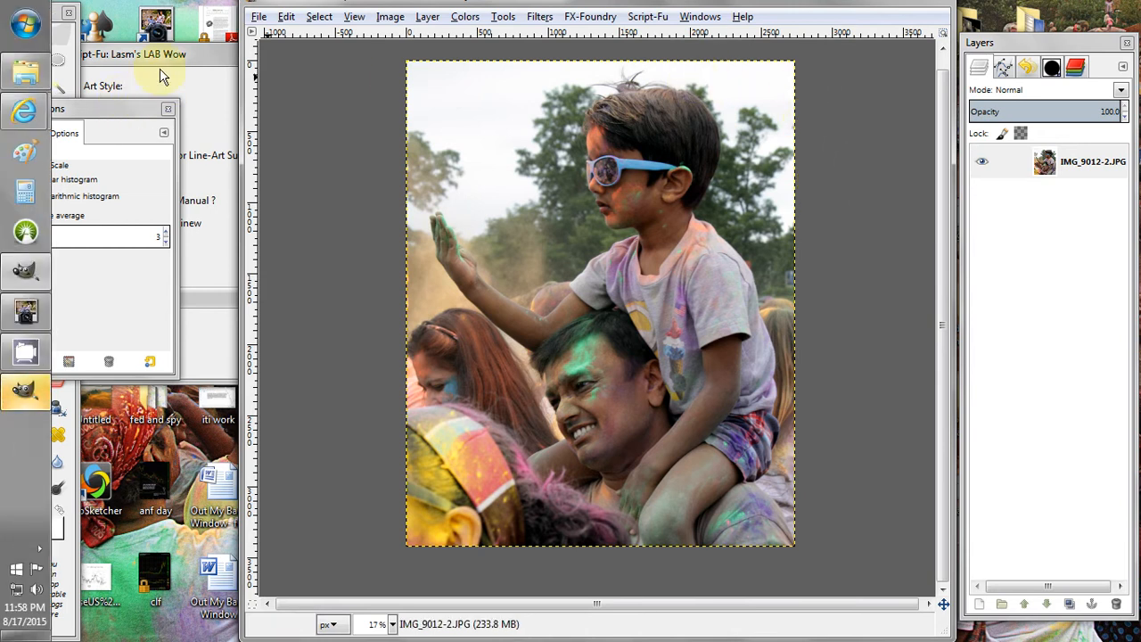
left_click(189, 53)
left_click_drag(195, 56, 232, 66)
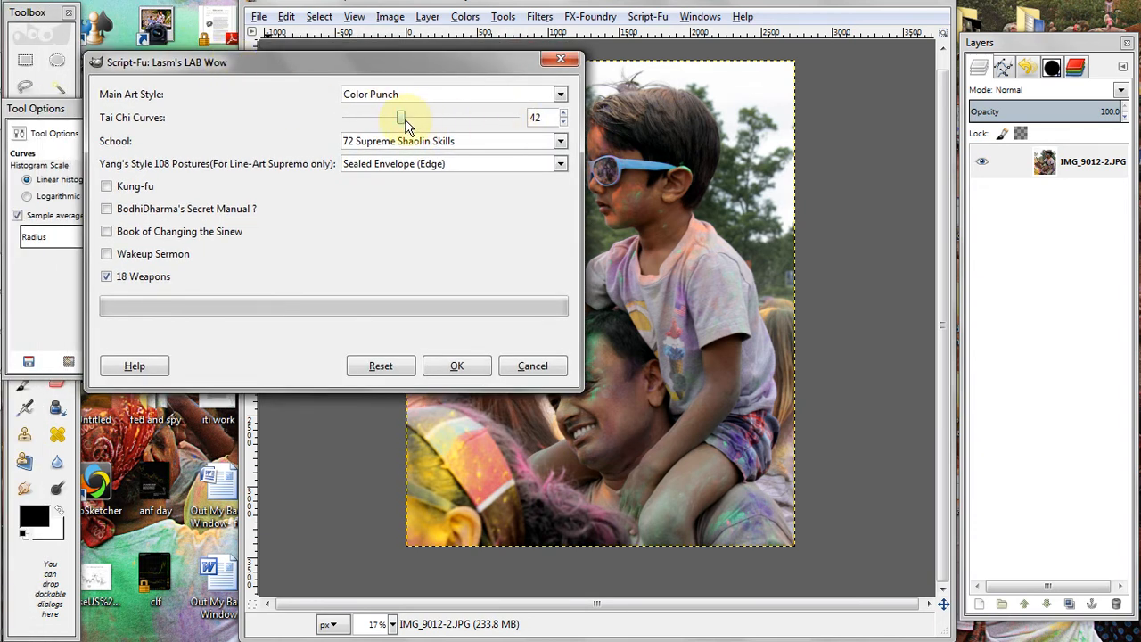
left_click(464, 366)
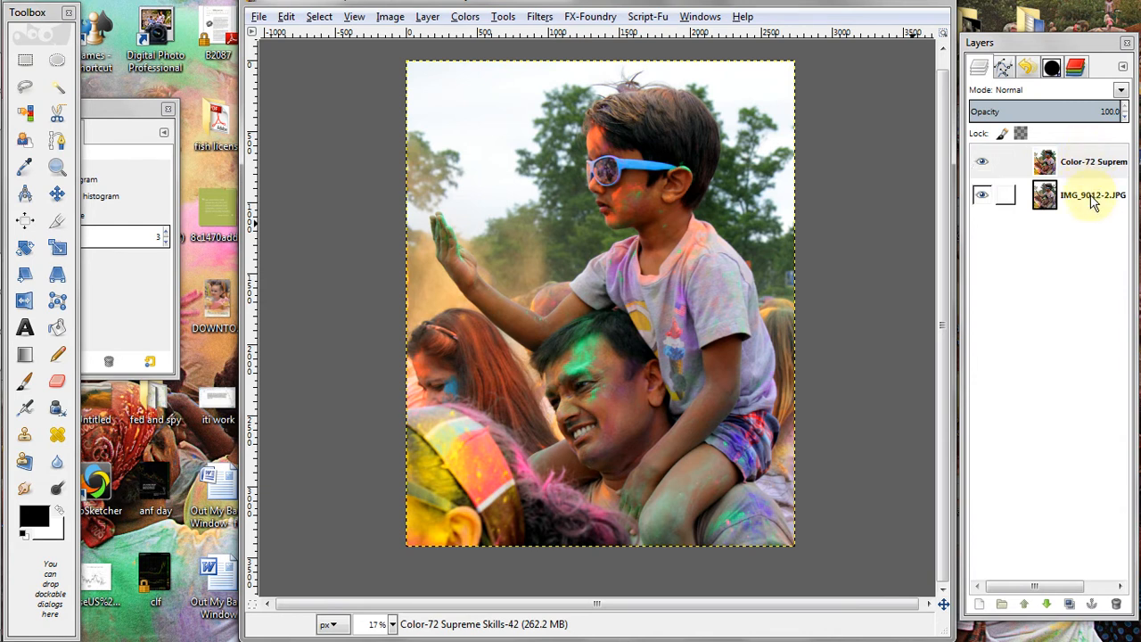
Reduce the opacity of the new Color-72 Supreme layer to 22, toggling its visibility to compare it with the original photo
left_click(1041, 112)
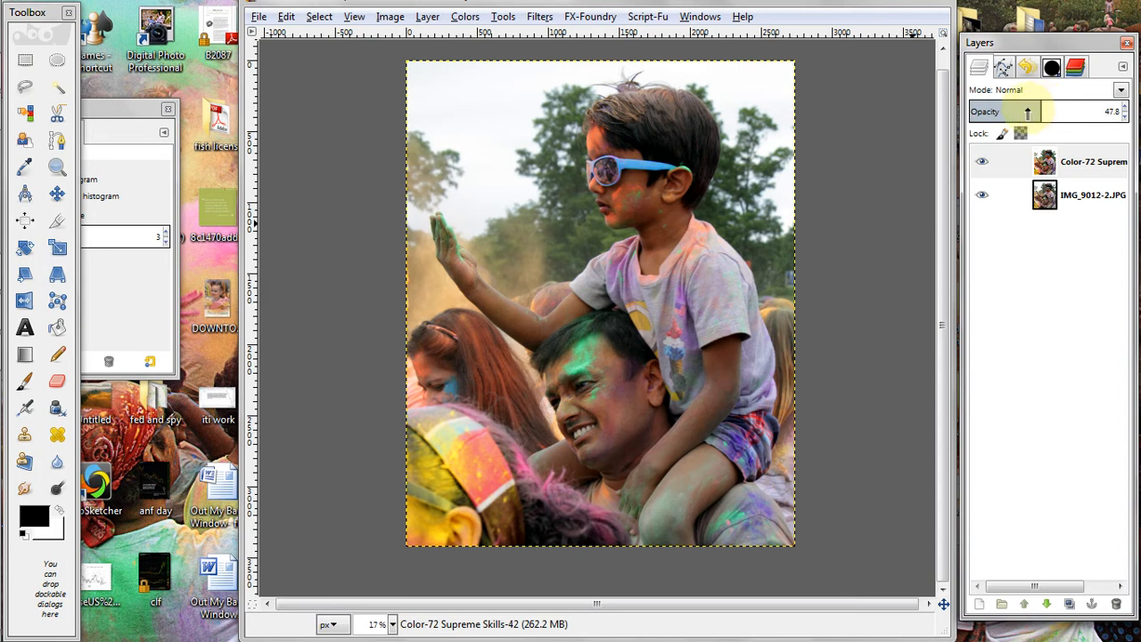
left_click(1015, 110)
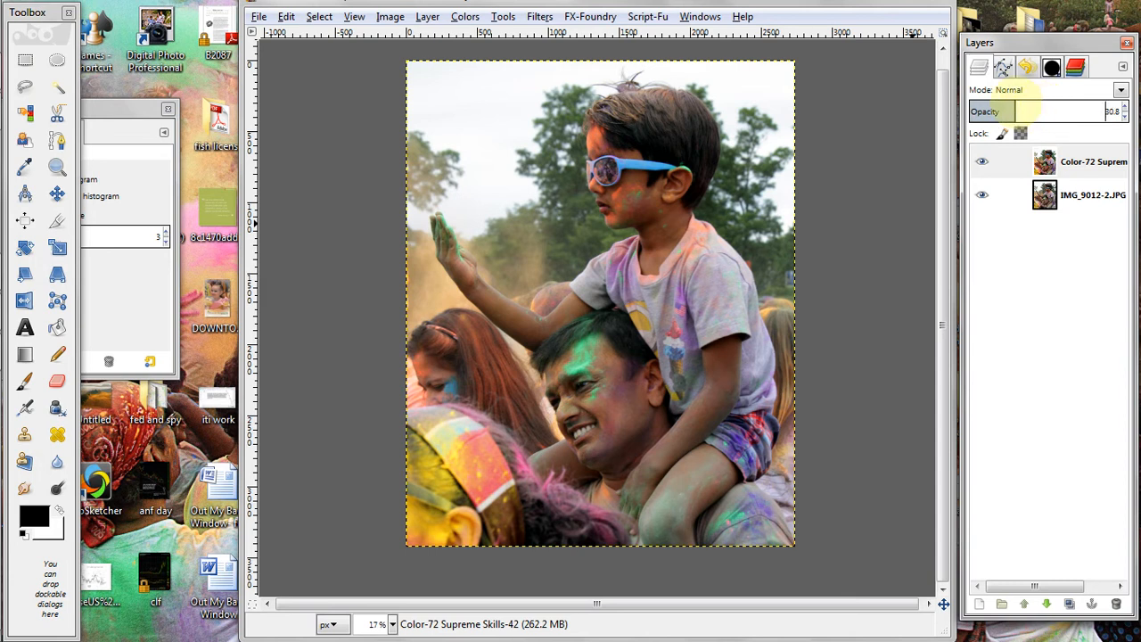
left_click(981, 167)
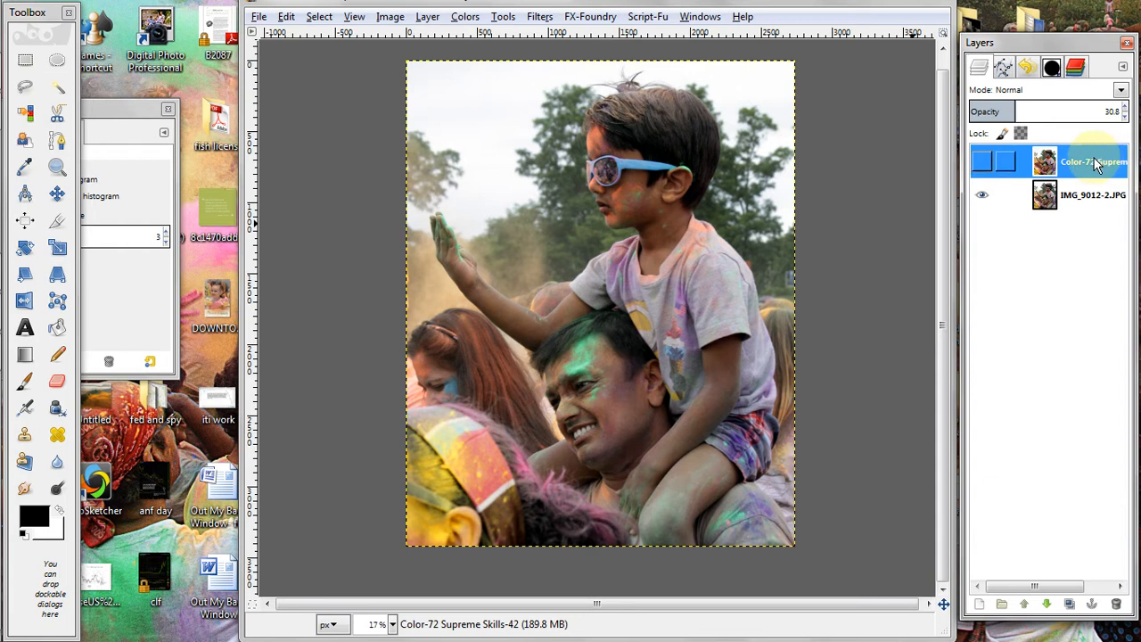
left_click(980, 167)
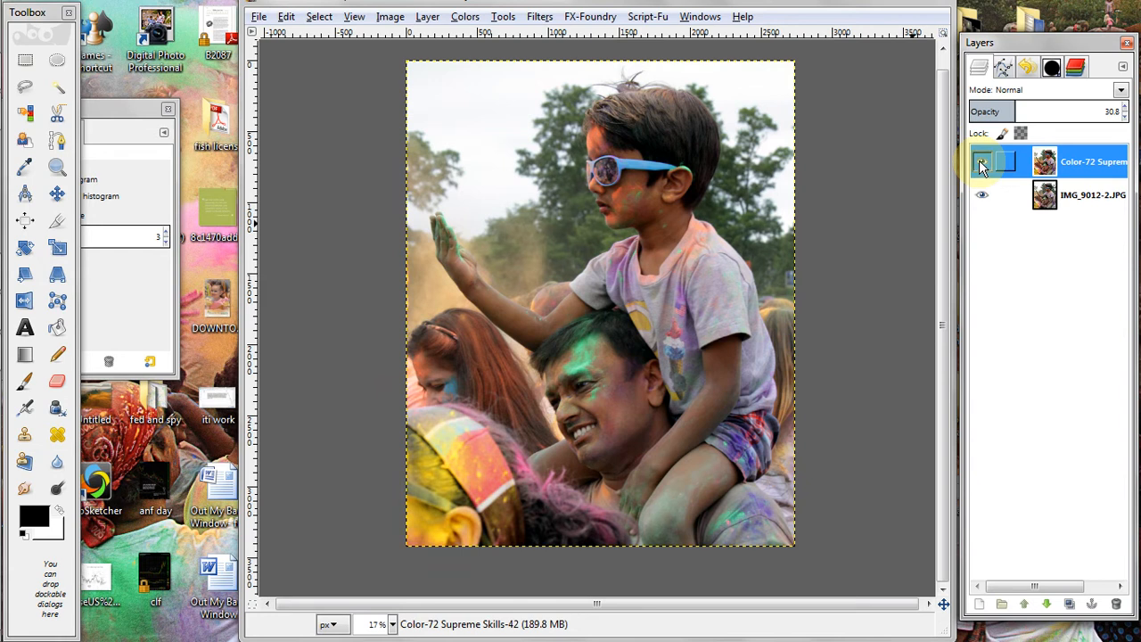
left_click(980, 165)
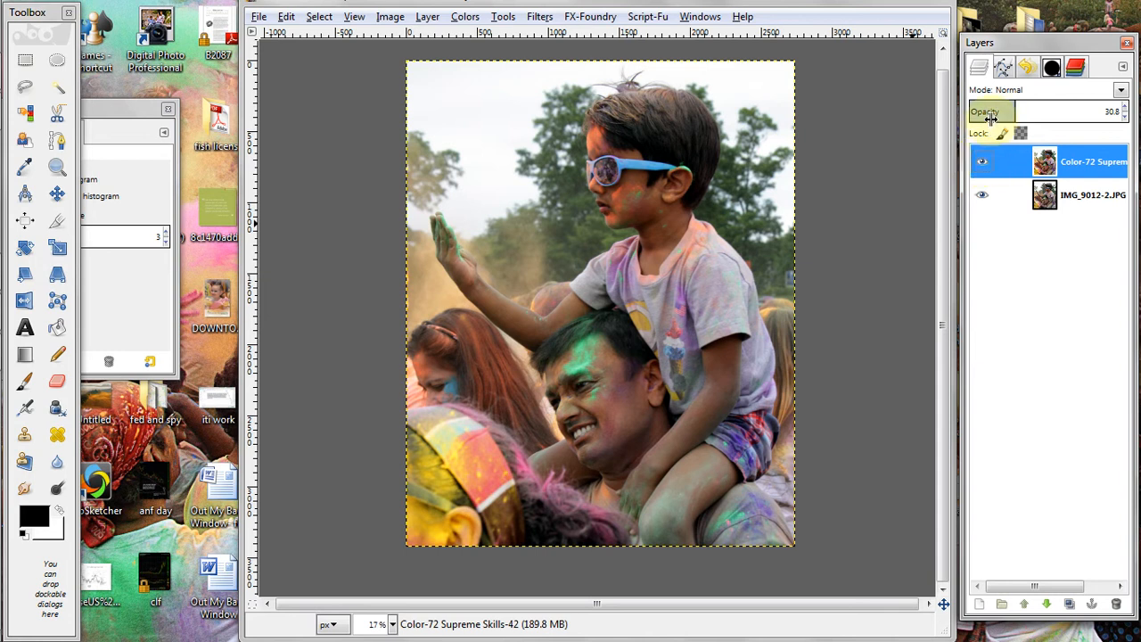
left_click(1002, 111)
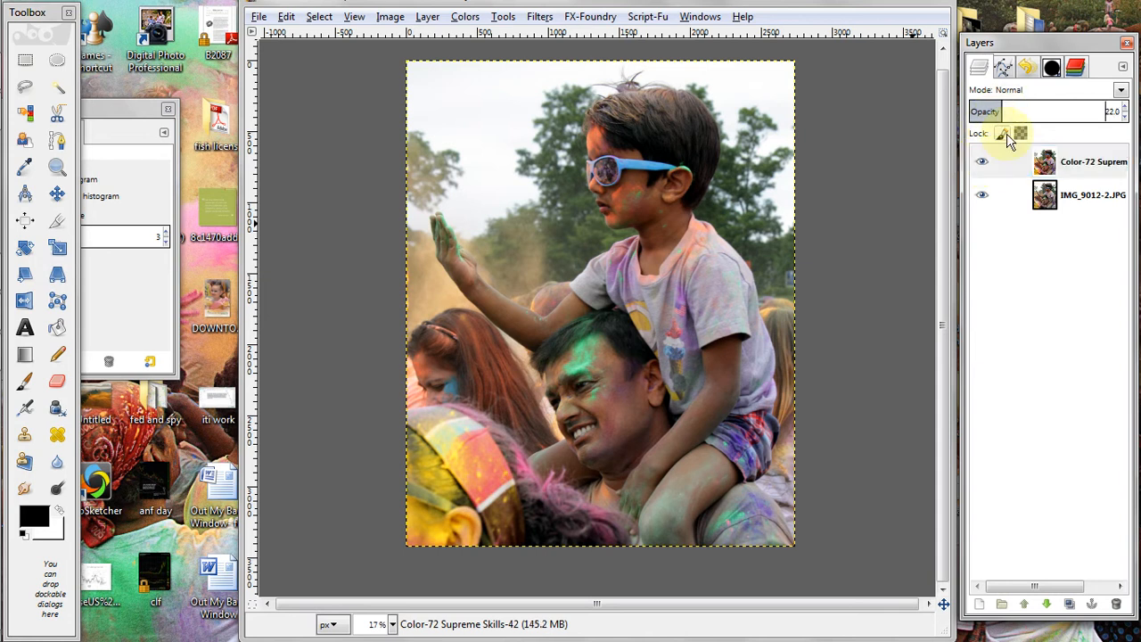
left_click(982, 164)
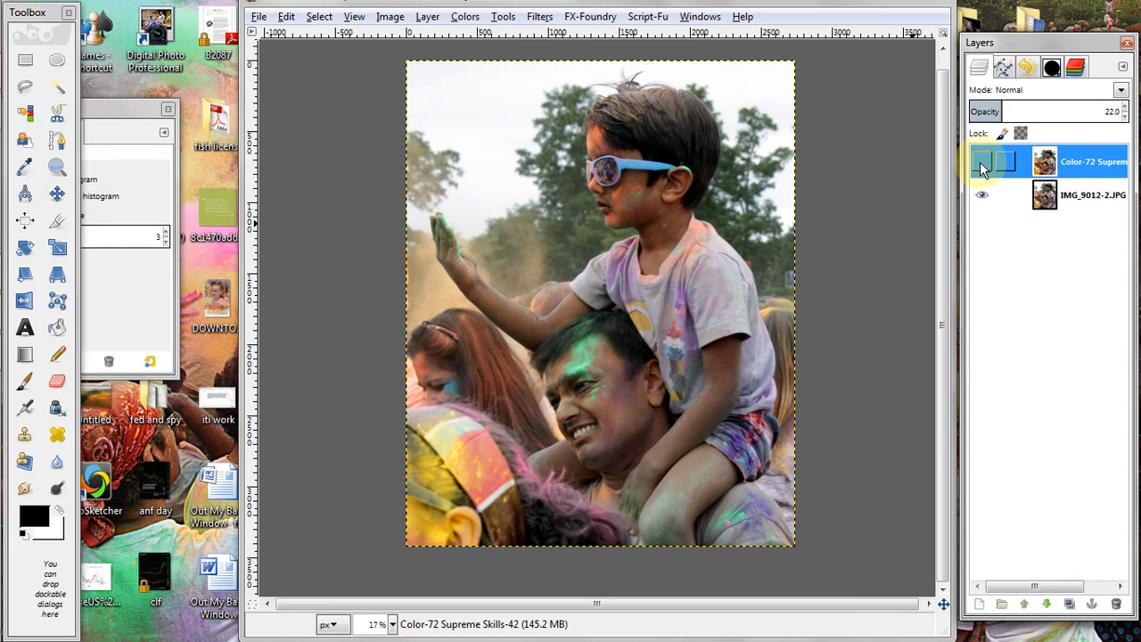
Merge the color effect layer down into the photo layer and leave the merged layer at 100 opacity
right_click(1090, 165)
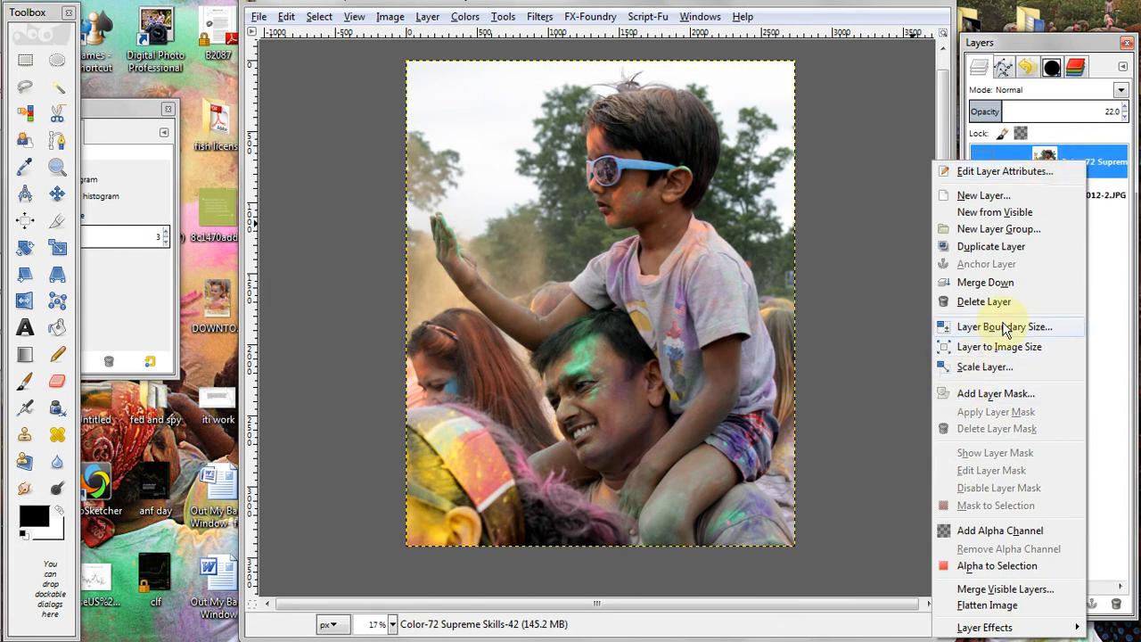
left_click(985, 283)
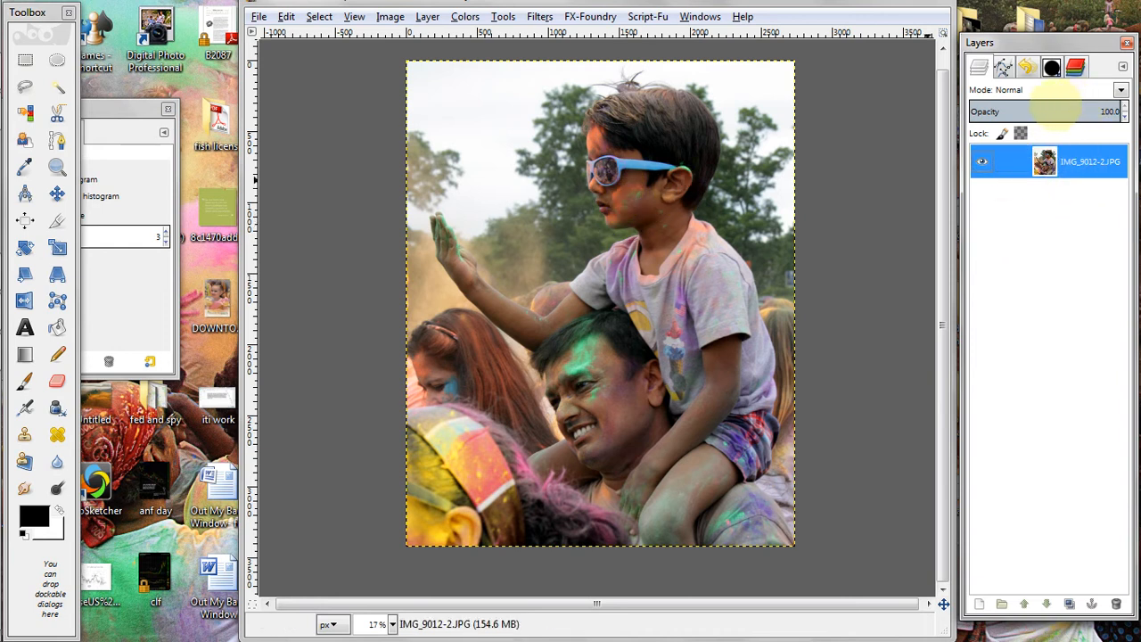
left_click(1056, 109)
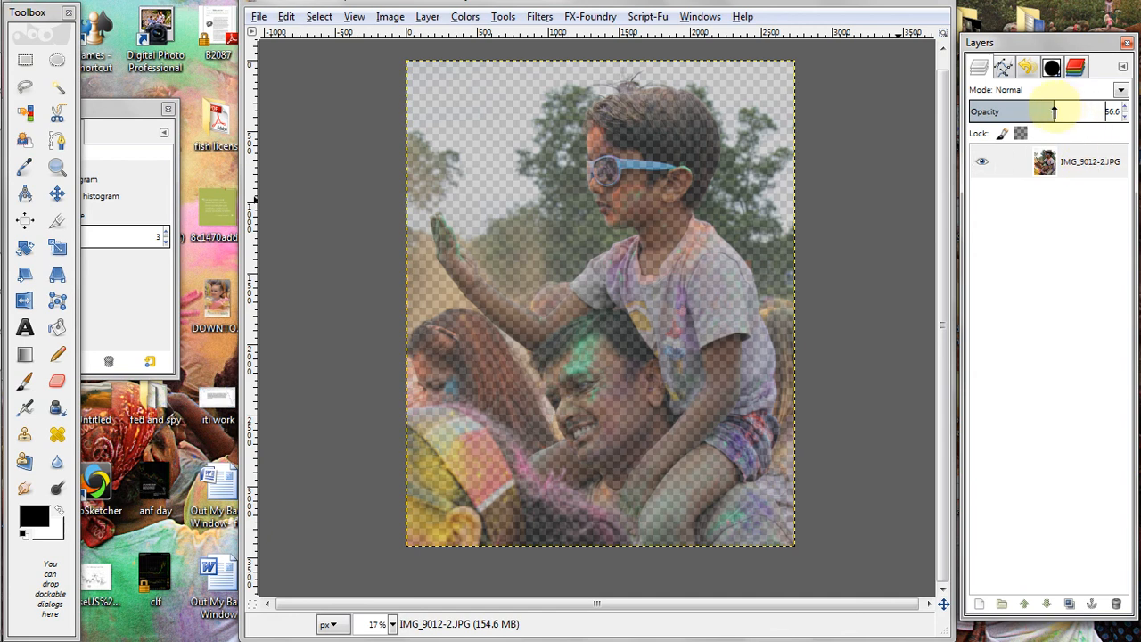
left_click_drag(1054, 110, 1118, 110)
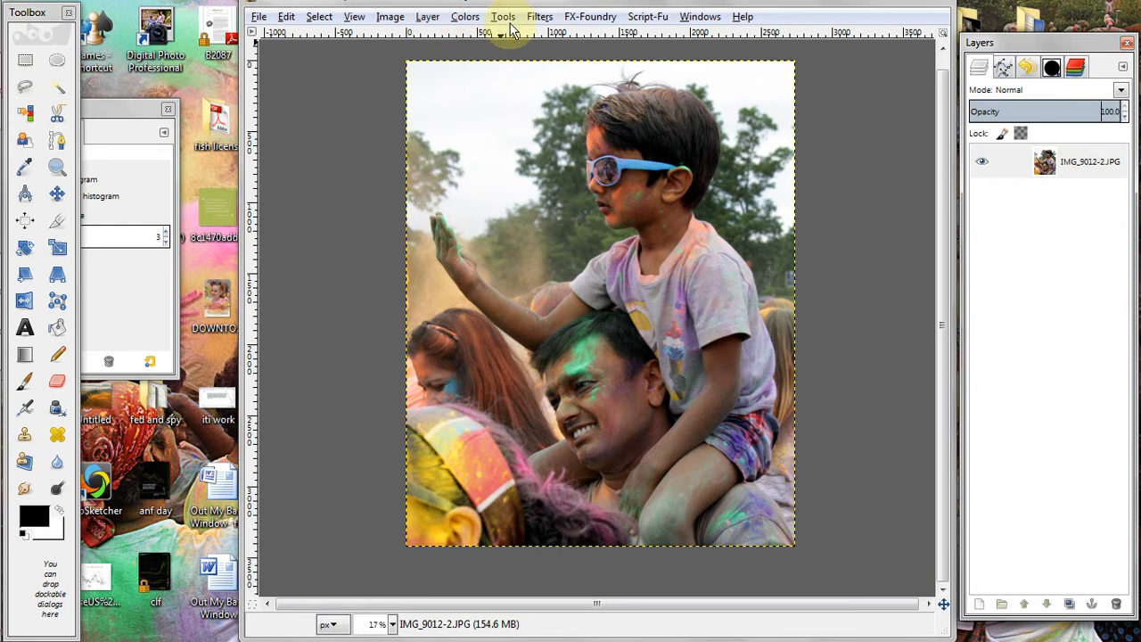
Sharpen the merged photo with Unsharp Mask at radius 5.0, amount 0.50 and threshold 0
left_click(538, 18)
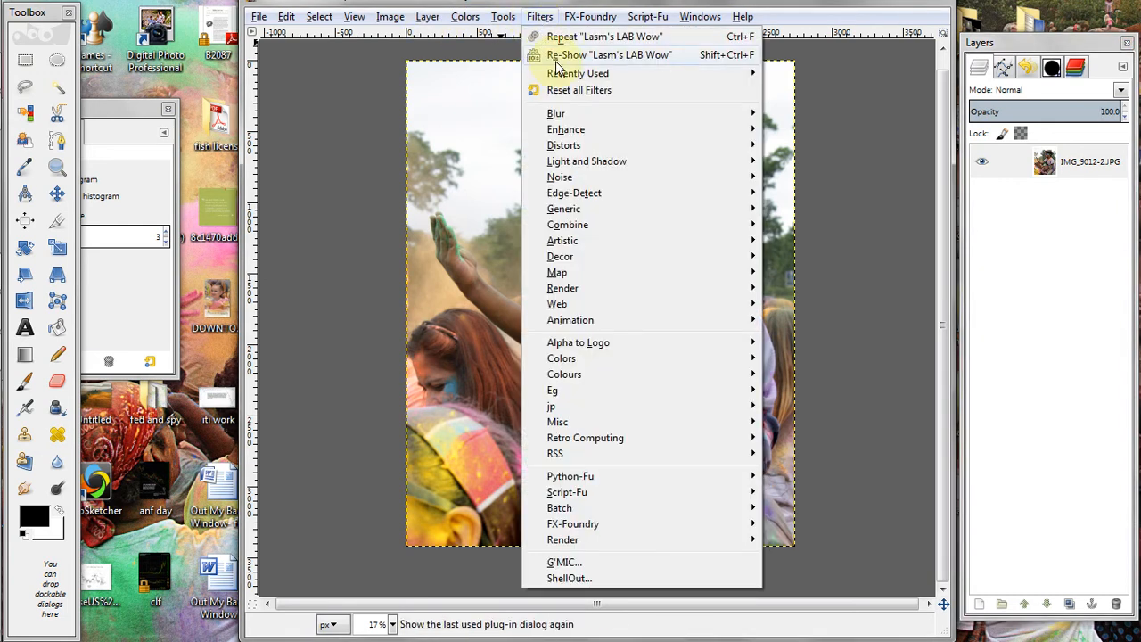
mouse_move(562, 75)
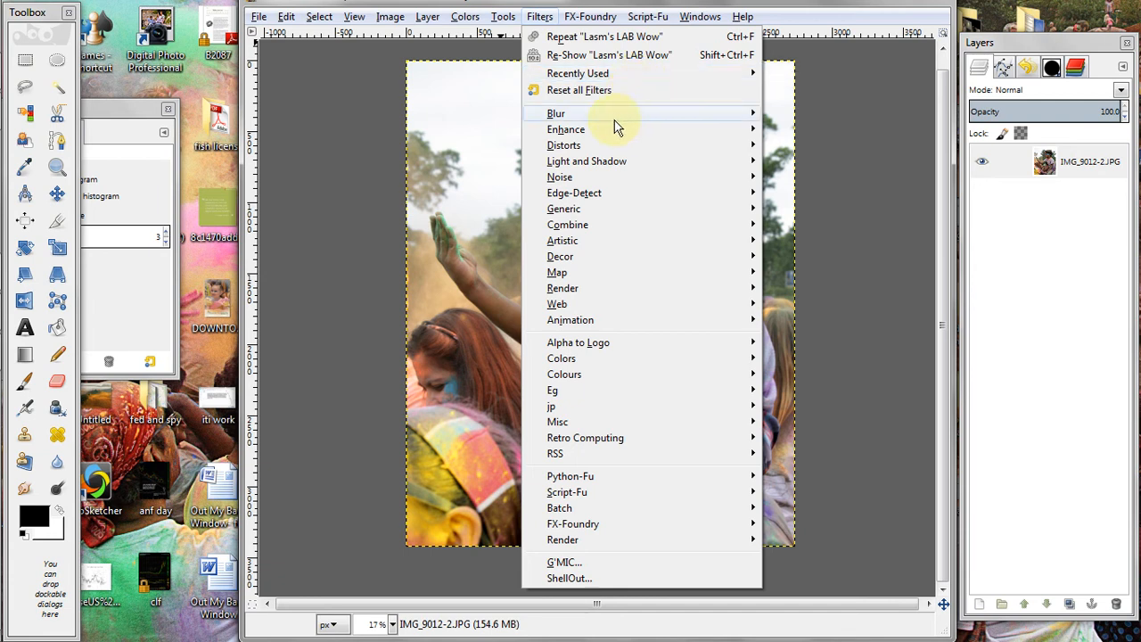
mouse_move(602, 132)
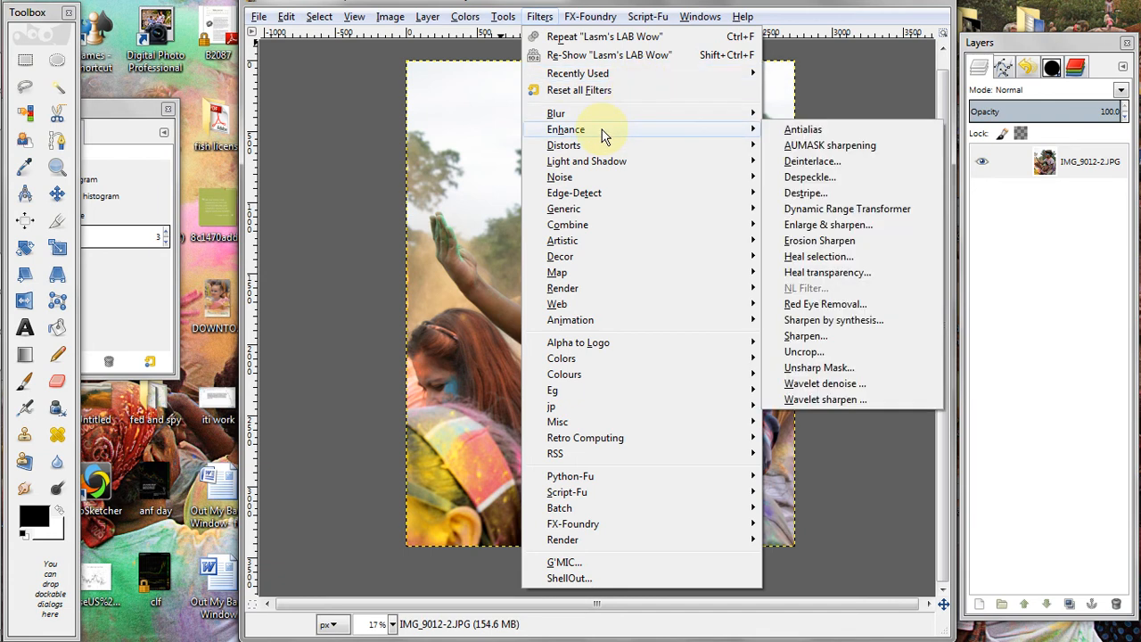
left_click(826, 369)
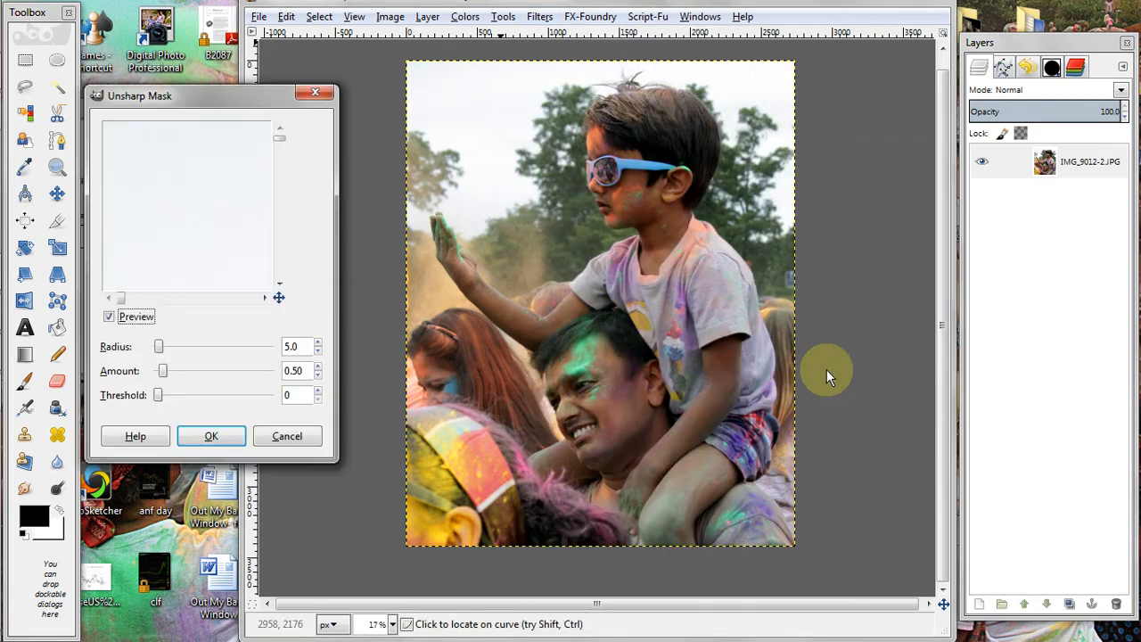
left_click(210, 442)
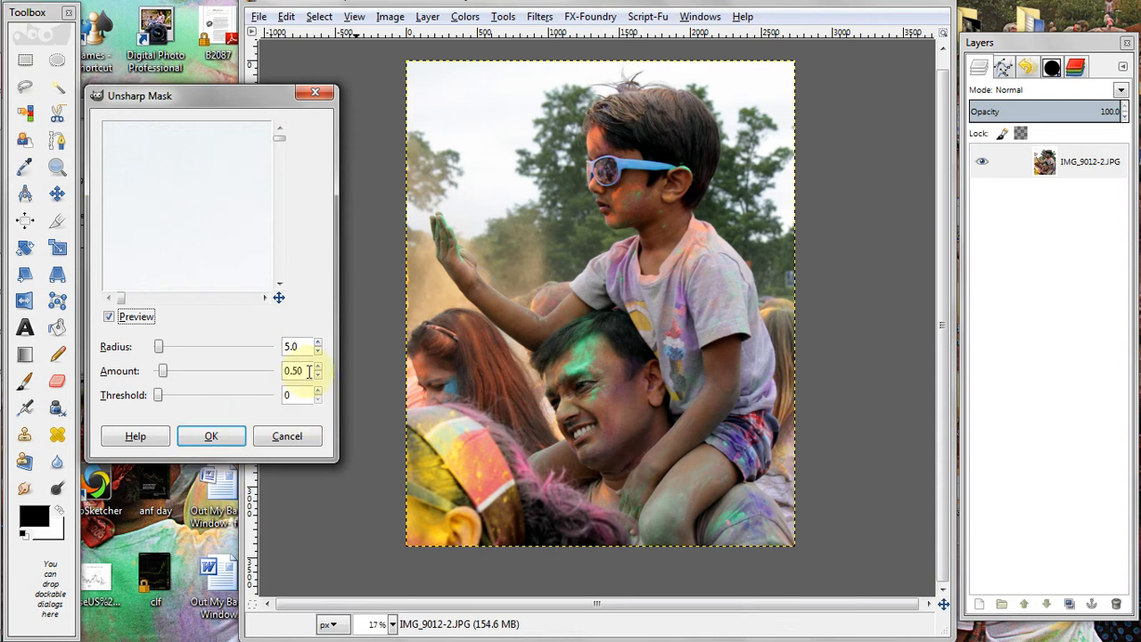
left_click(206, 440)
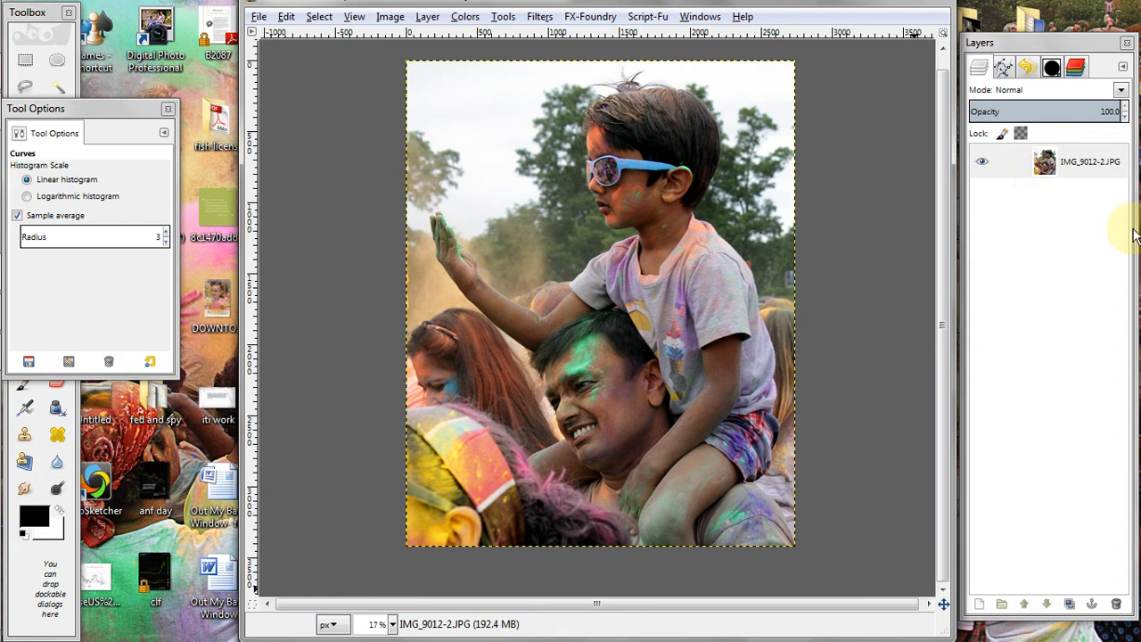
Compare the photo before and after sharpening by undoing and redoing the Unsharp Mask in the undo history
left_click(1025, 69)
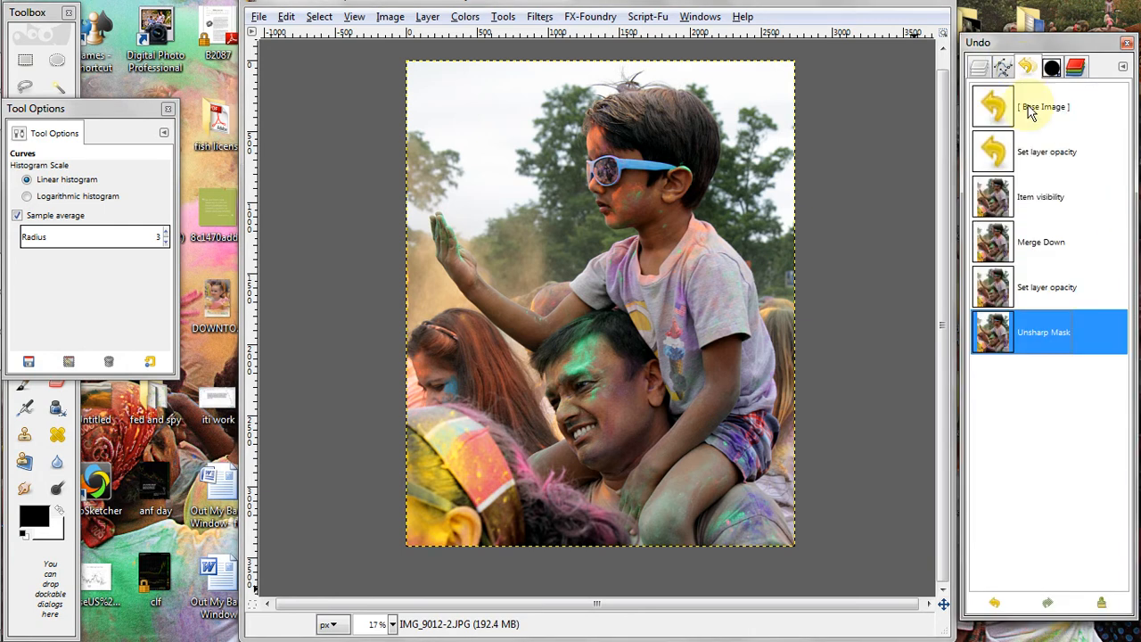
left_click(995, 606)
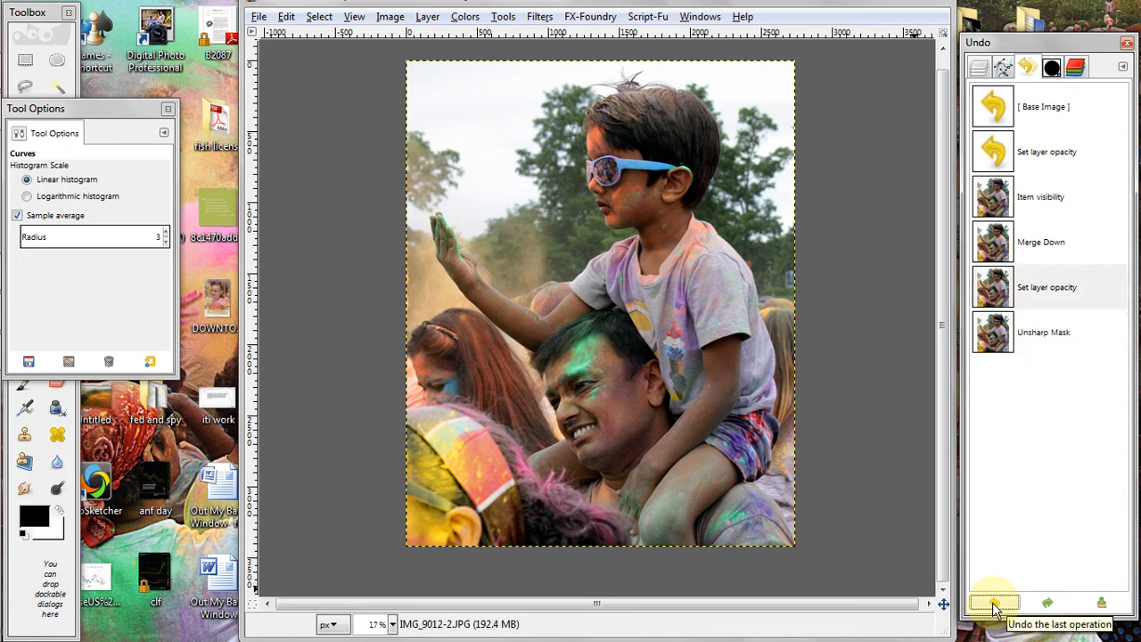
left_click(1054, 607)
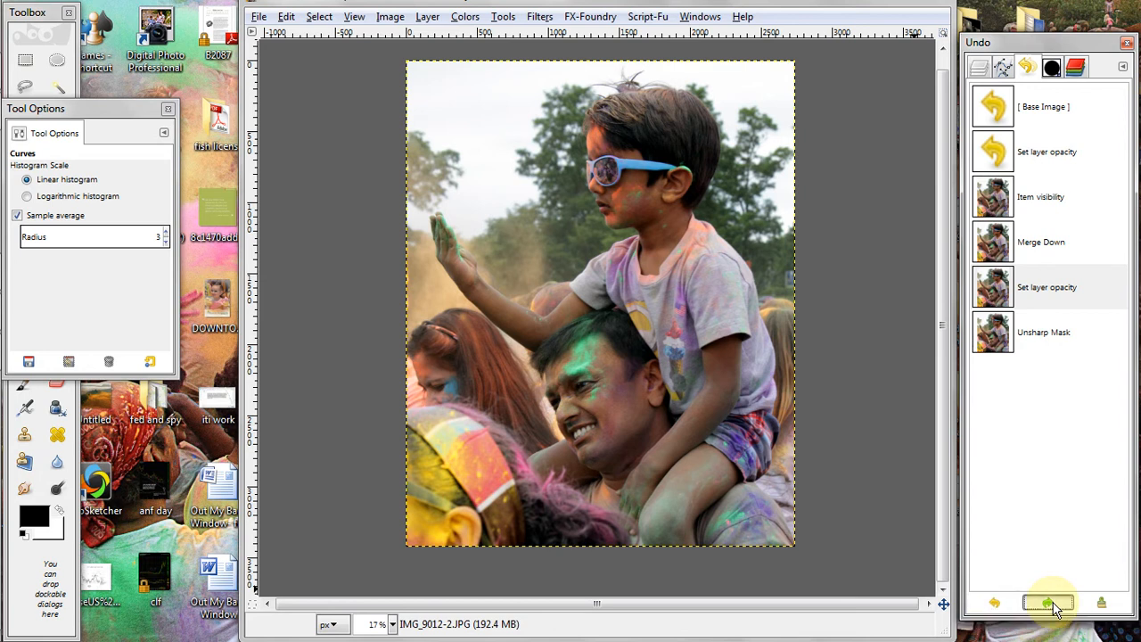
left_click(998, 603)
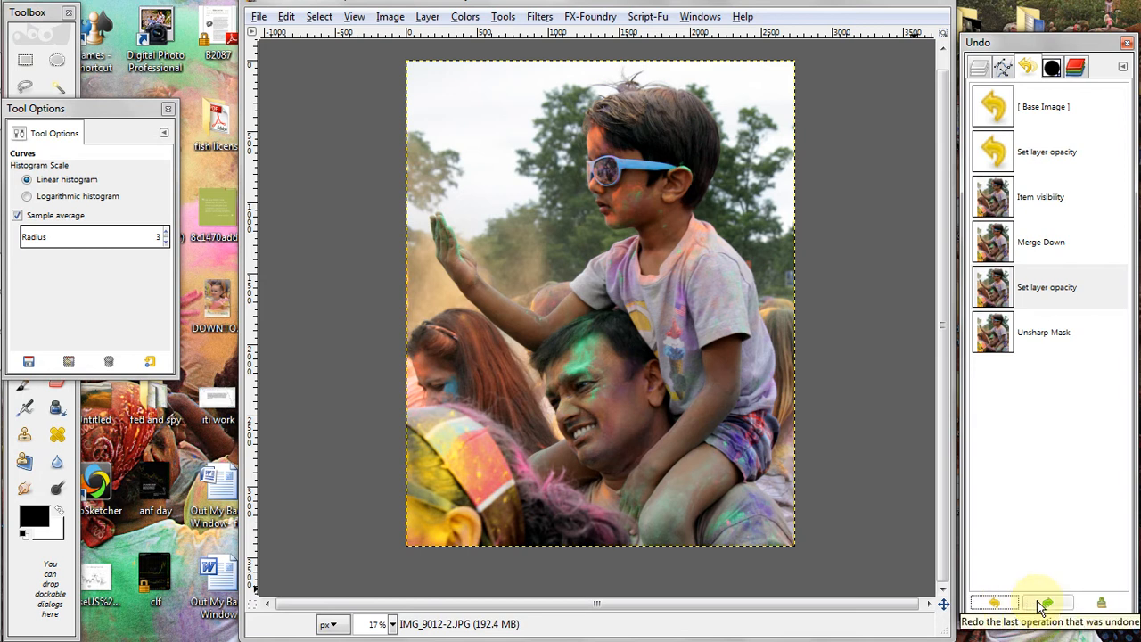
left_click(1047, 604)
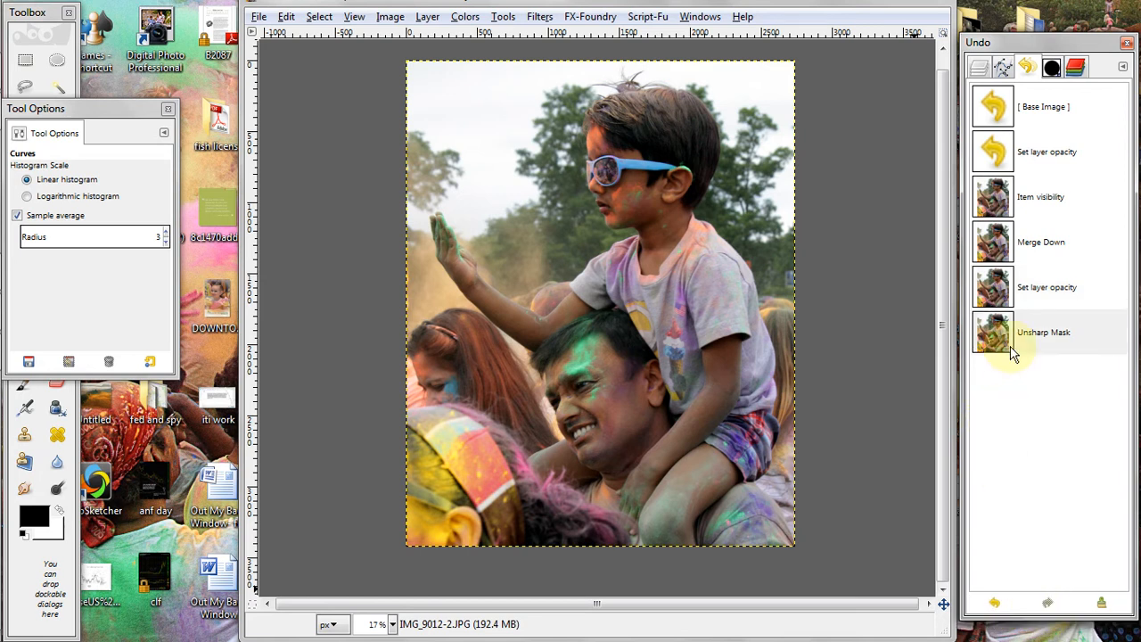
Create a new 2741 x 3426 px layer above the photo, filled with the black foreground color
left_click(980, 68)
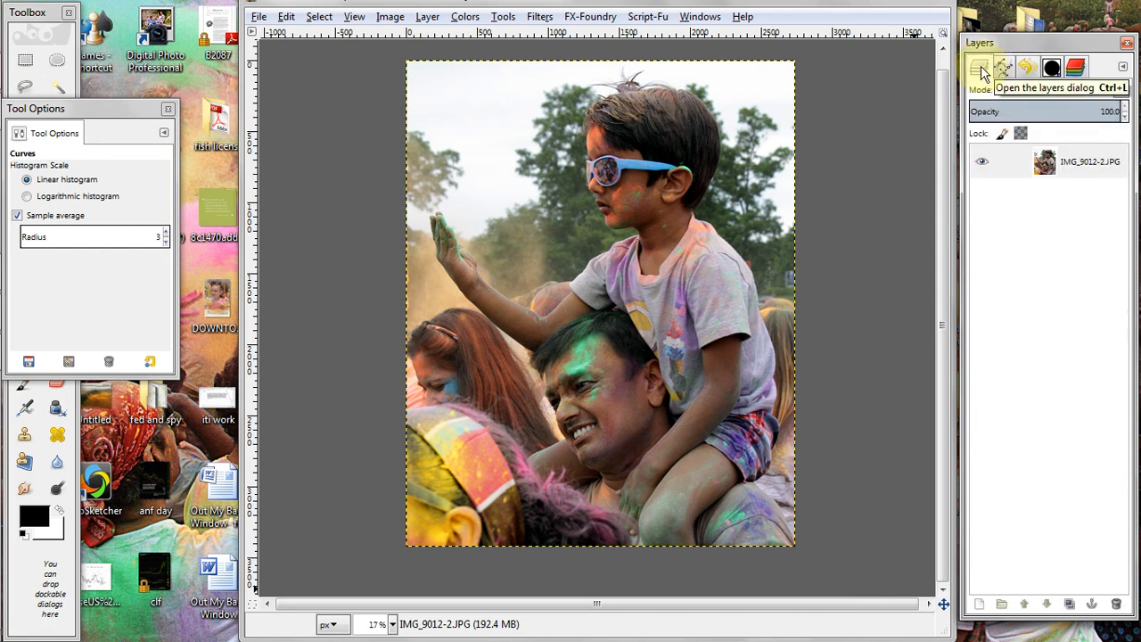
left_click(979, 606)
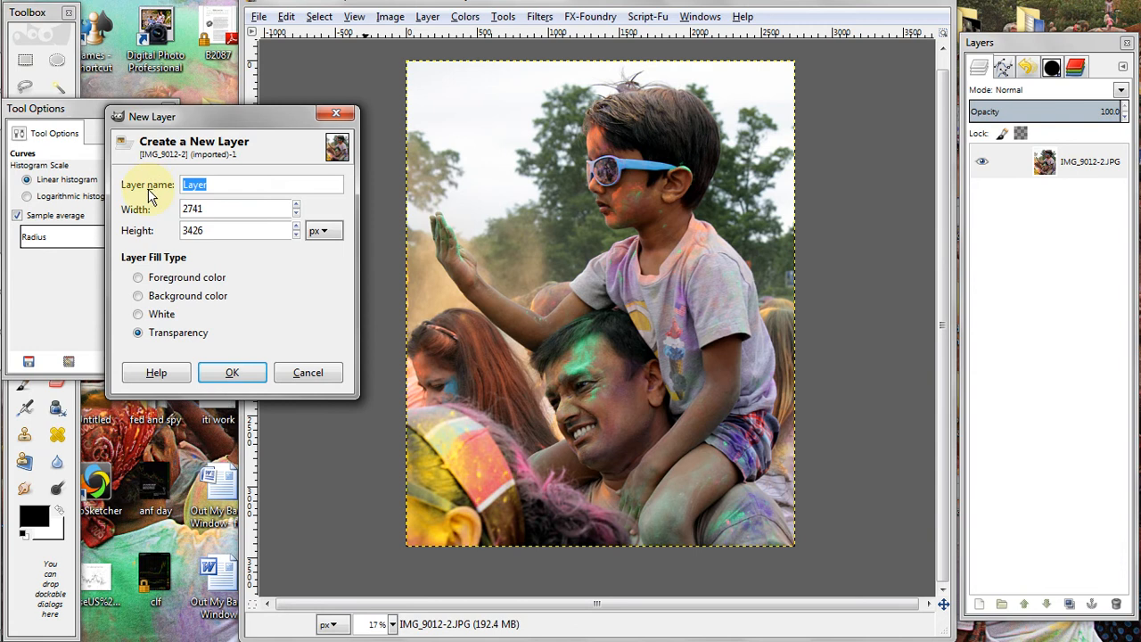
left_click(138, 277)
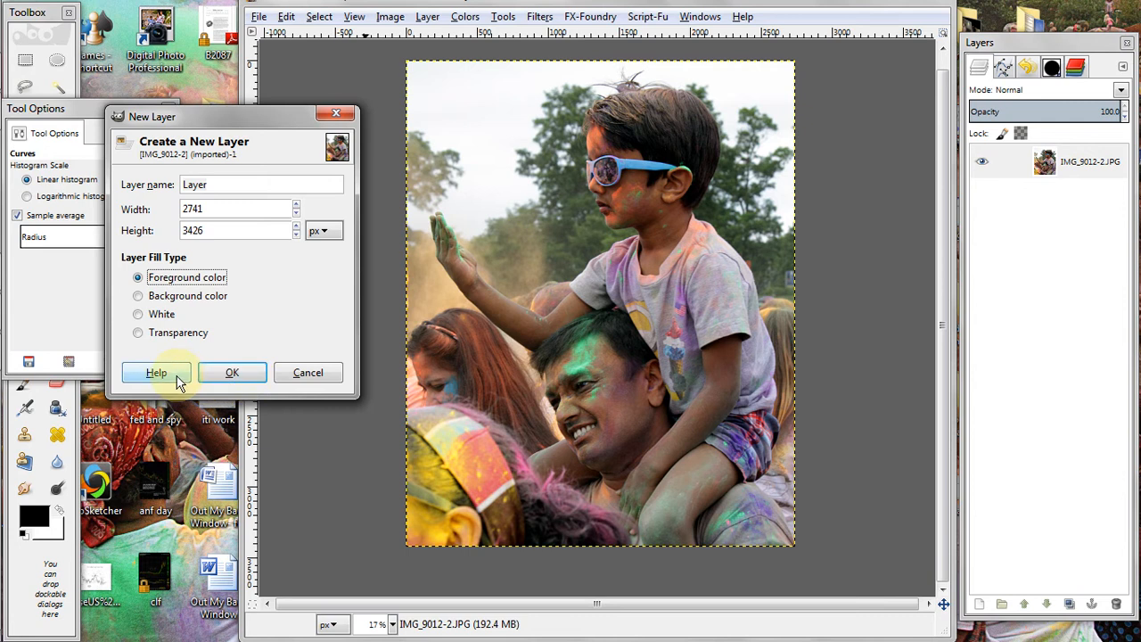
left_click(232, 375)
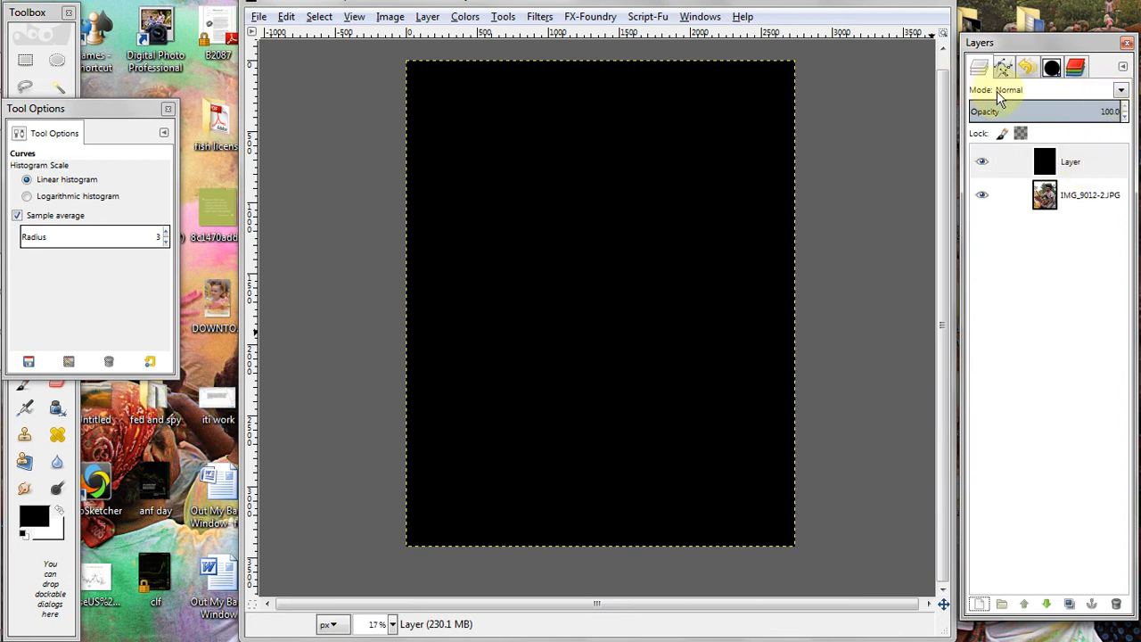
Set the black layer's blend mode to Soft light and toggle its visibility to compare the effect with the photo
left_click(1121, 90)
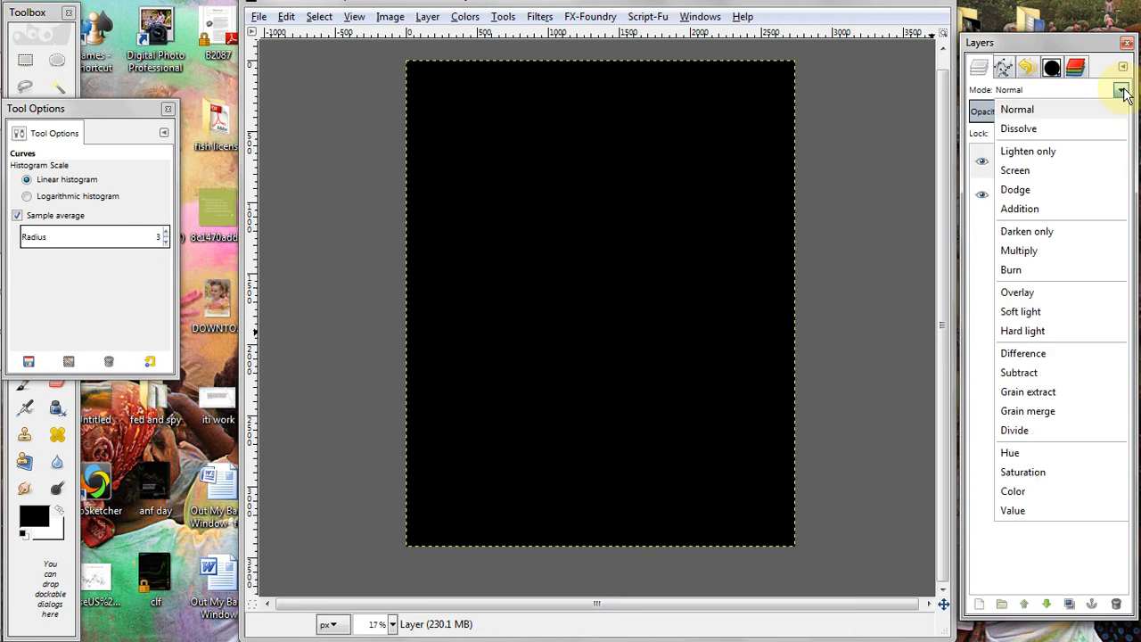
left_click(1025, 312)
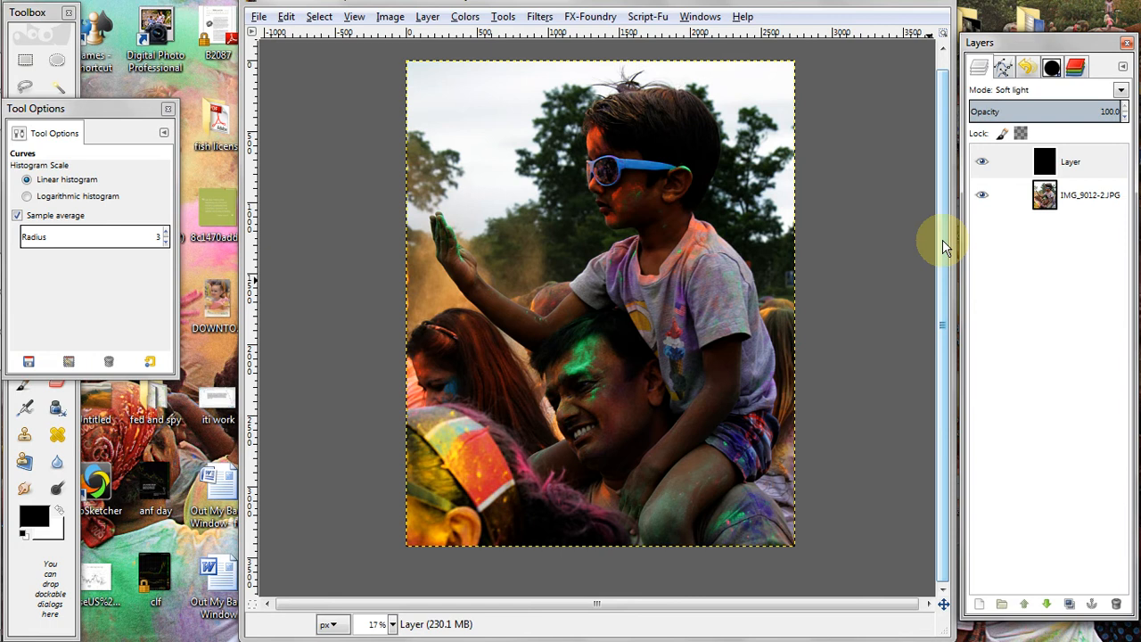
left_click(983, 164)
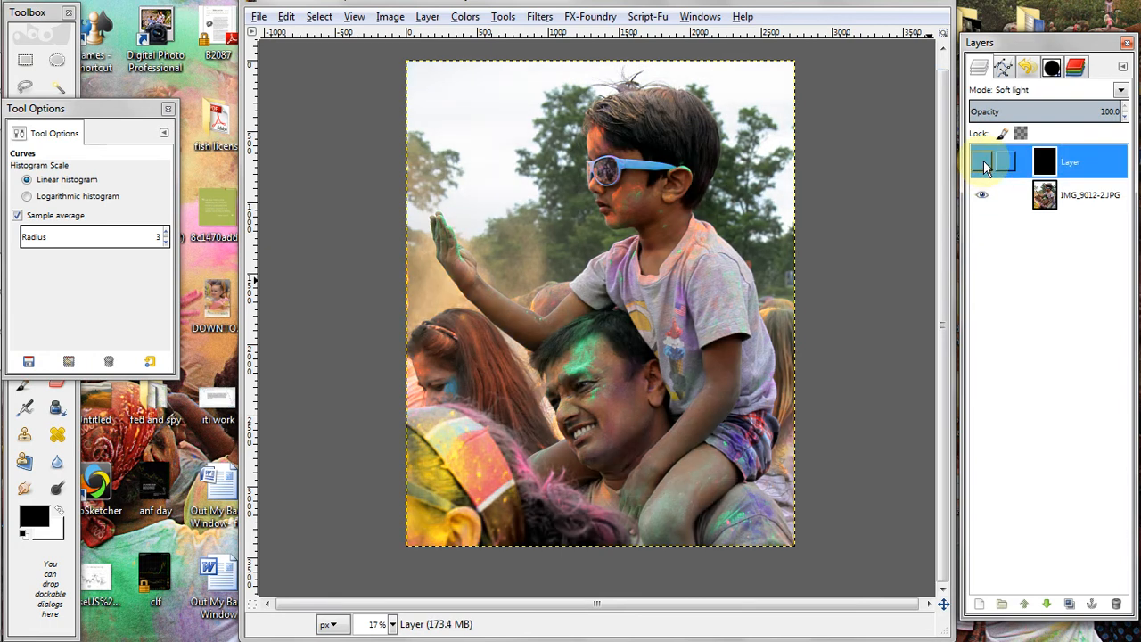
left_click(983, 164)
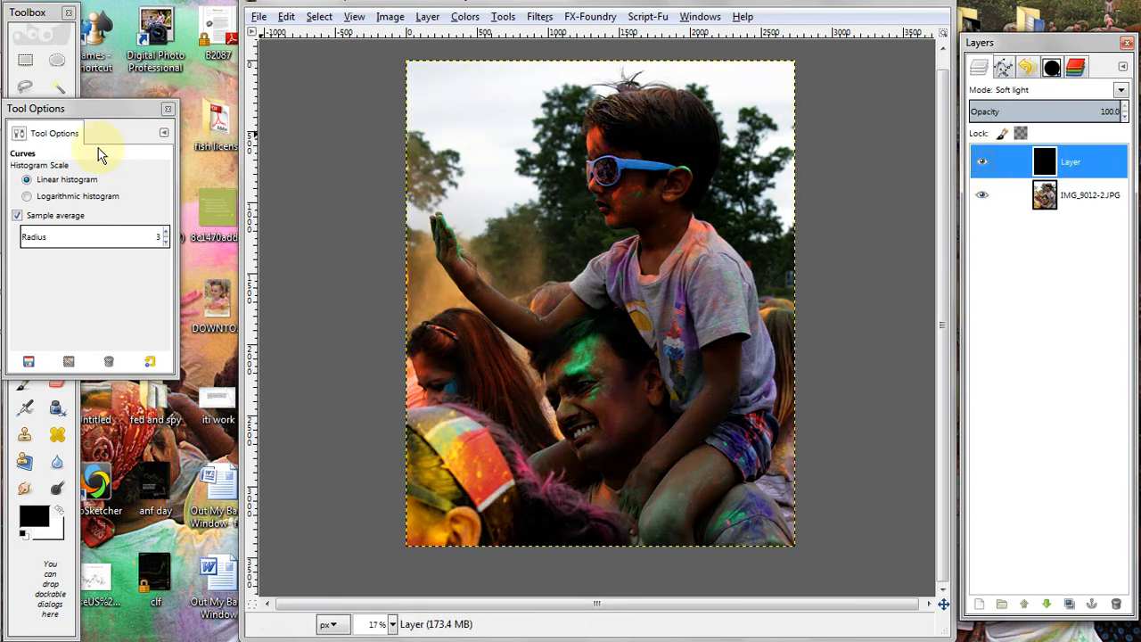
Draw a closed freehand selection with Free Select around the boy, his outstretched hand and the man's face
left_click(50, 18)
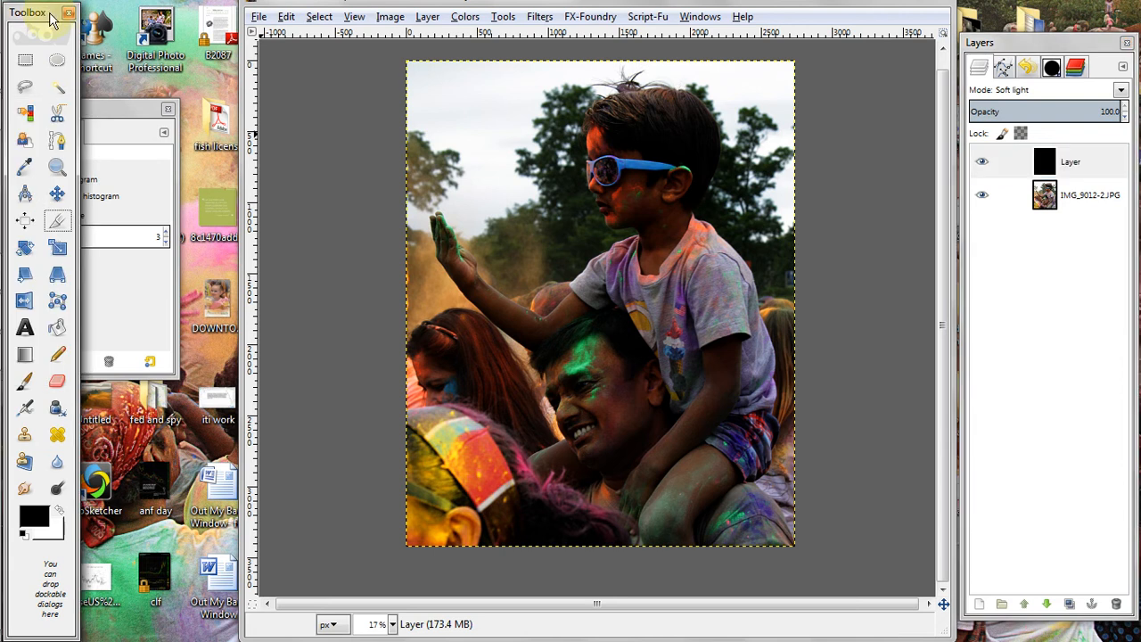
left_click(25, 86)
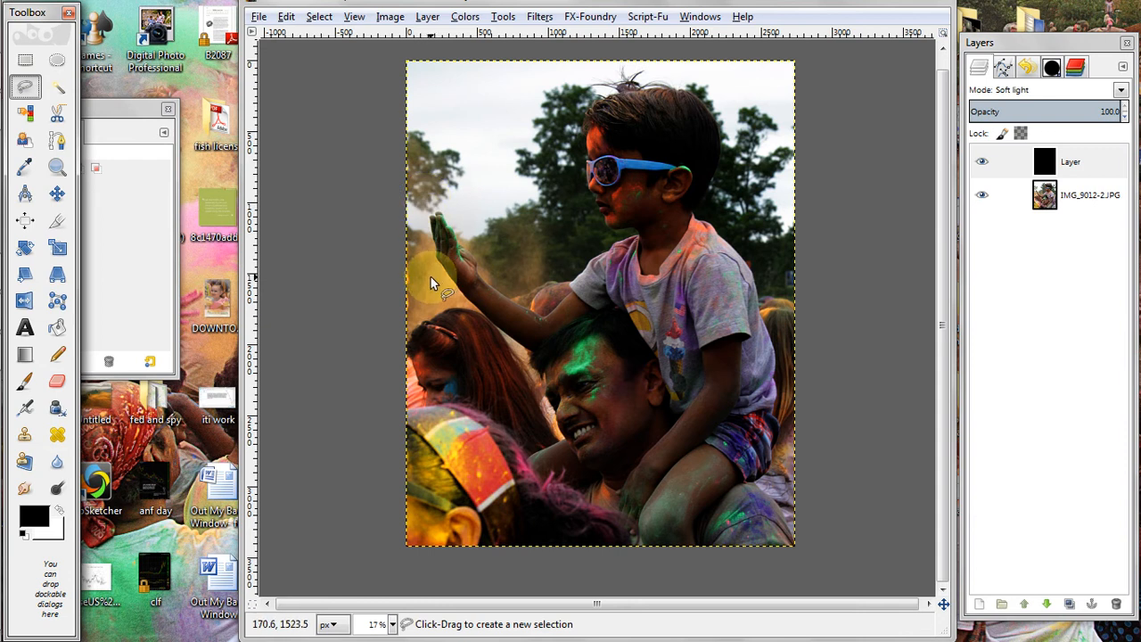
mouse_move(431, 283)
left_mouse_down()
mouse_move(420, 233)
mouse_move(441, 195)
mouse_move(495, 221)
mouse_move(528, 195)
mouse_move(533, 100)
mouse_move(559, 78)
mouse_move(630, 71)
mouse_move(735, 103)
mouse_move(766, 250)
mouse_move(762, 328)
mouse_move(669, 426)
mouse_move(603, 462)
mouse_move(542, 446)
mouse_move(521, 410)
mouse_move(487, 392)
mouse_move(445, 303)
left_mouse_up()
left_click_drag(433, 284, 432, 284)
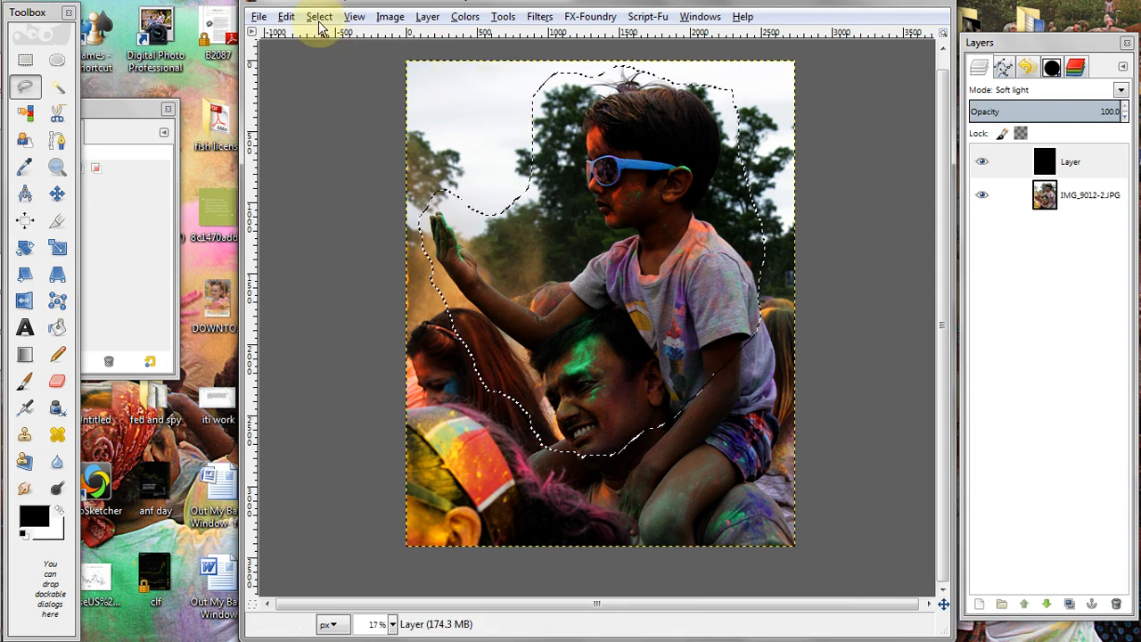
Clear the selected area from the black Soft light layer and remove the selection
left_click(287, 18)
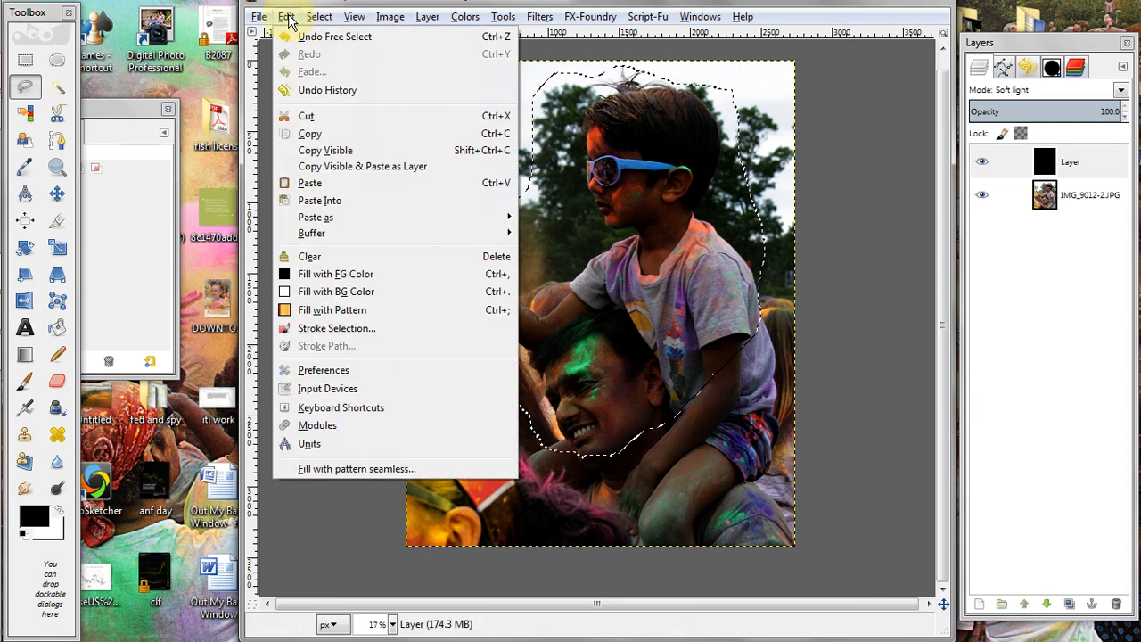
left_click(310, 256)
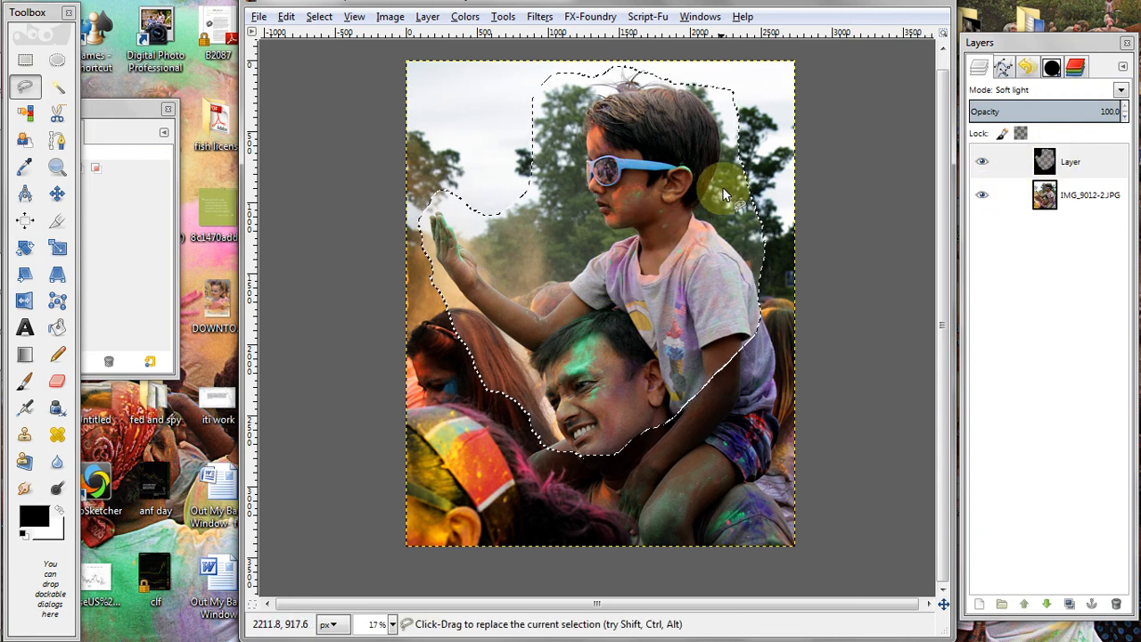
left_click(319, 16)
left_click(332, 57)
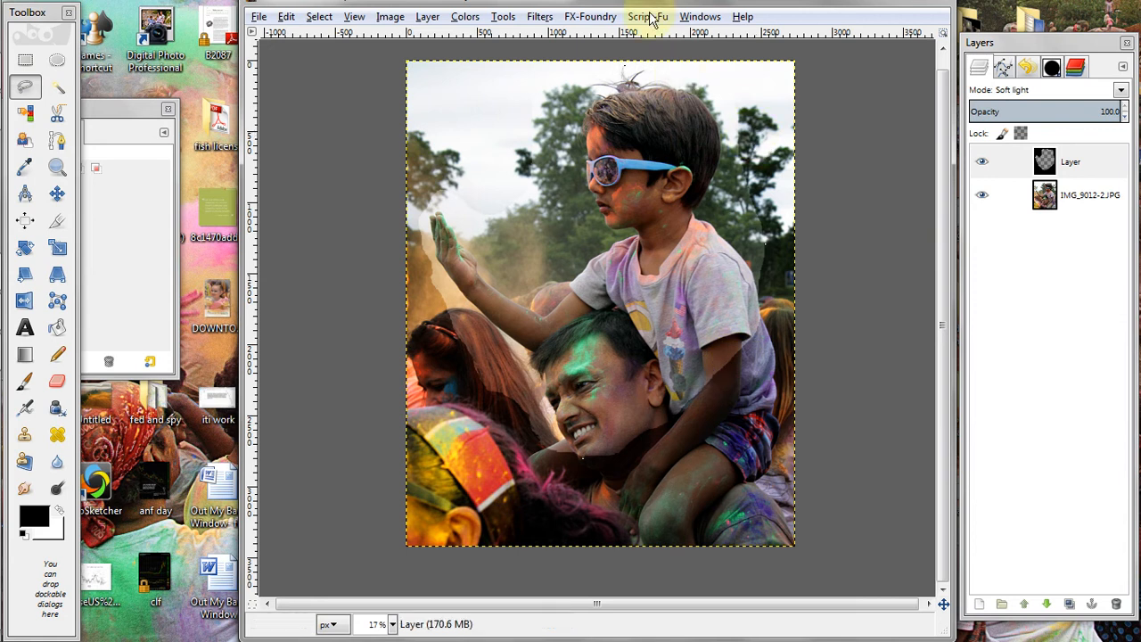
Apply an RLE Gaussian Blur with a horizontal and vertical radius of 660 px to the black layer to soften the cut-out edge
left_click(541, 18)
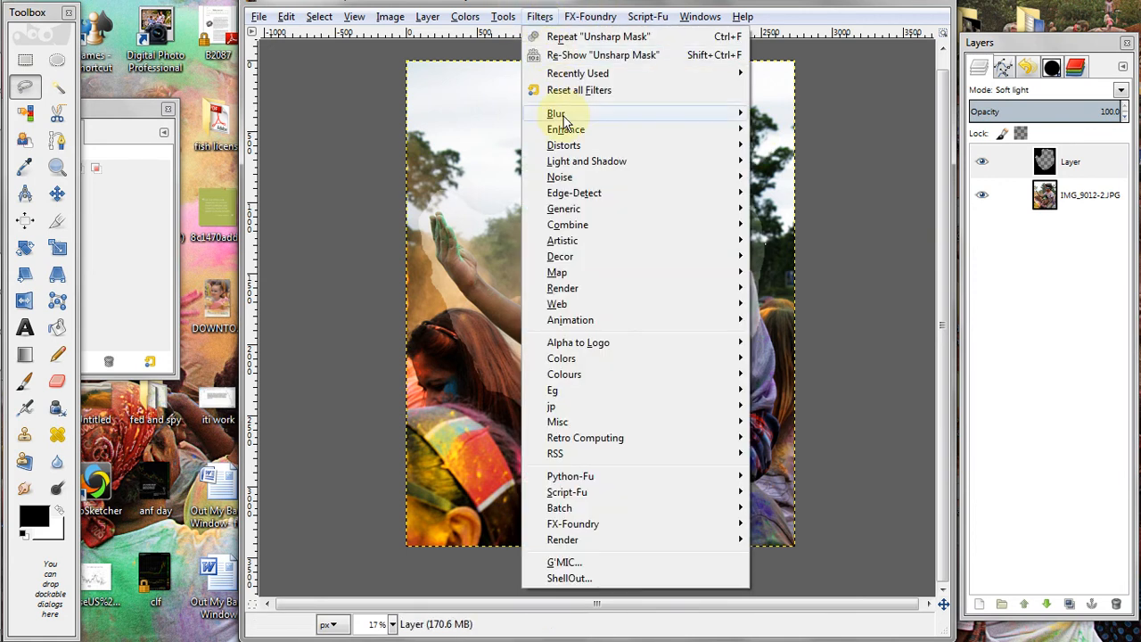
mouse_move(564, 134)
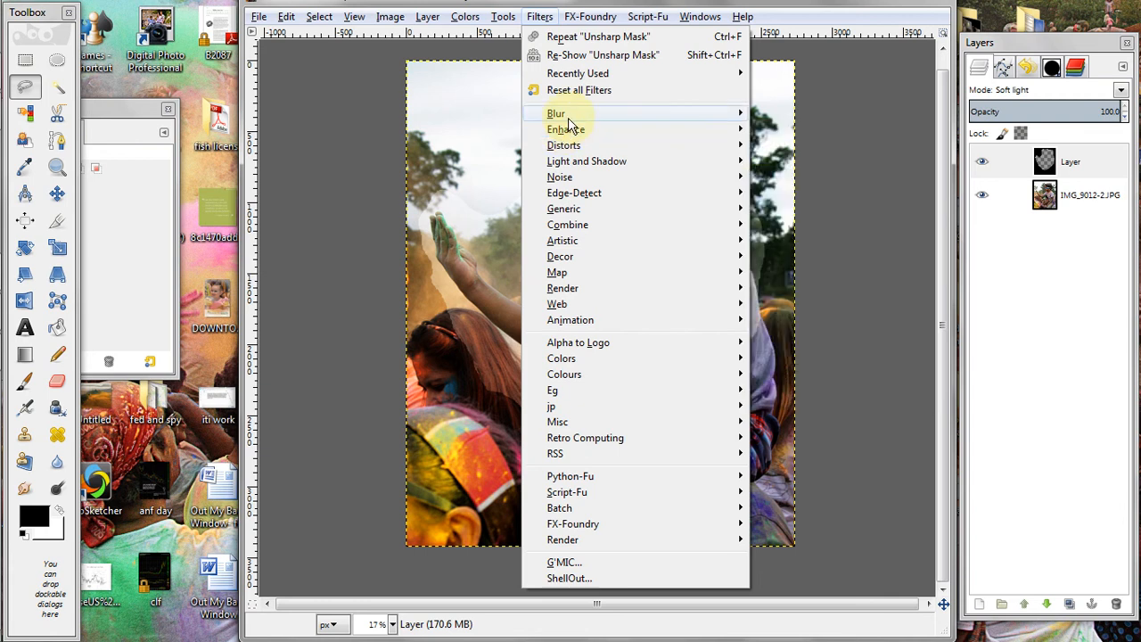
left_click(796, 145)
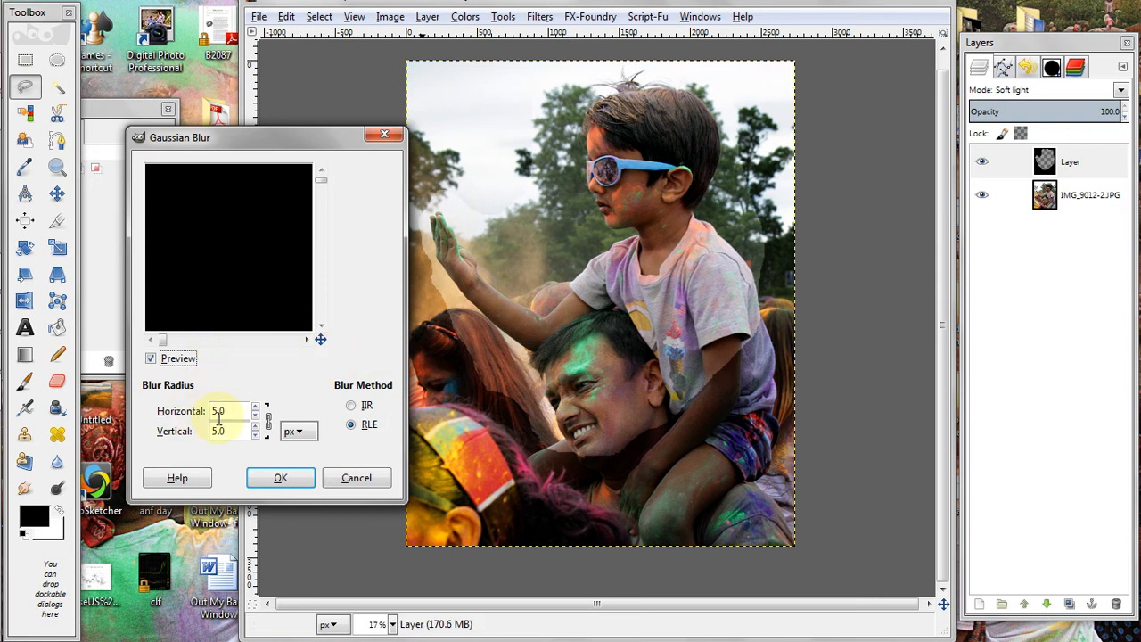
left_click(741, 15)
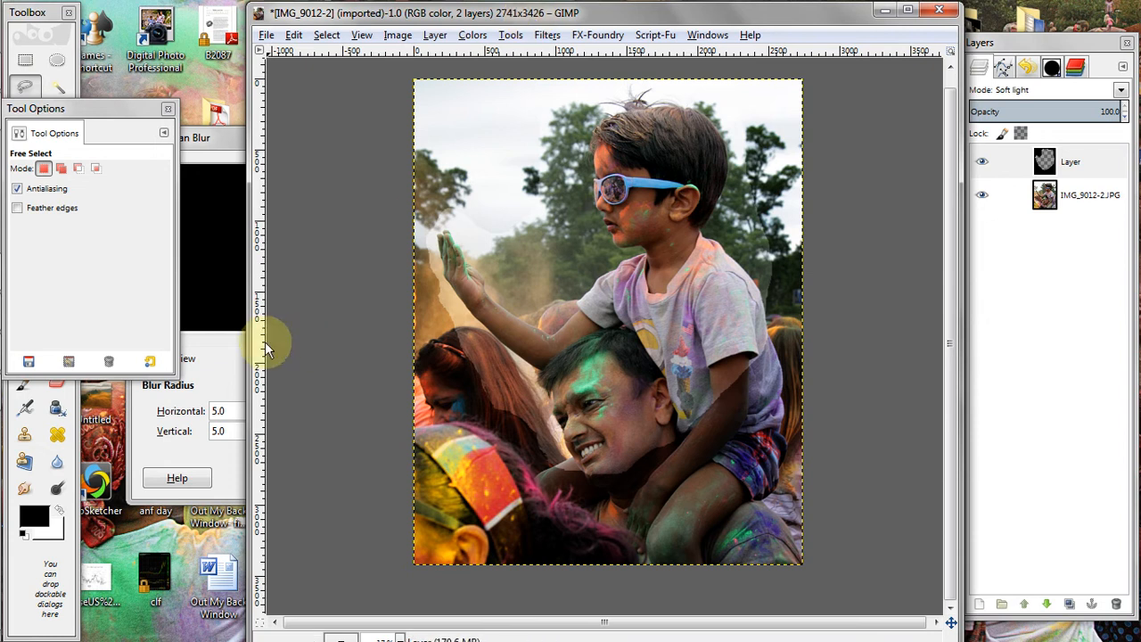
left_click(233, 140)
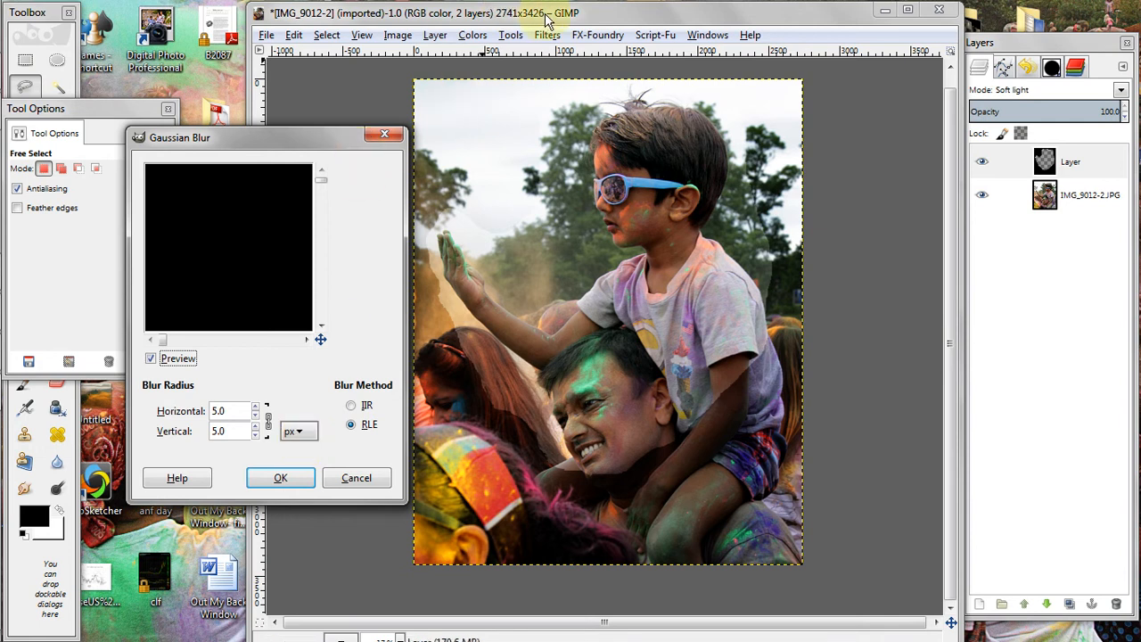
left_click(255, 406)
left_click_drag(256, 406, 256, 408)
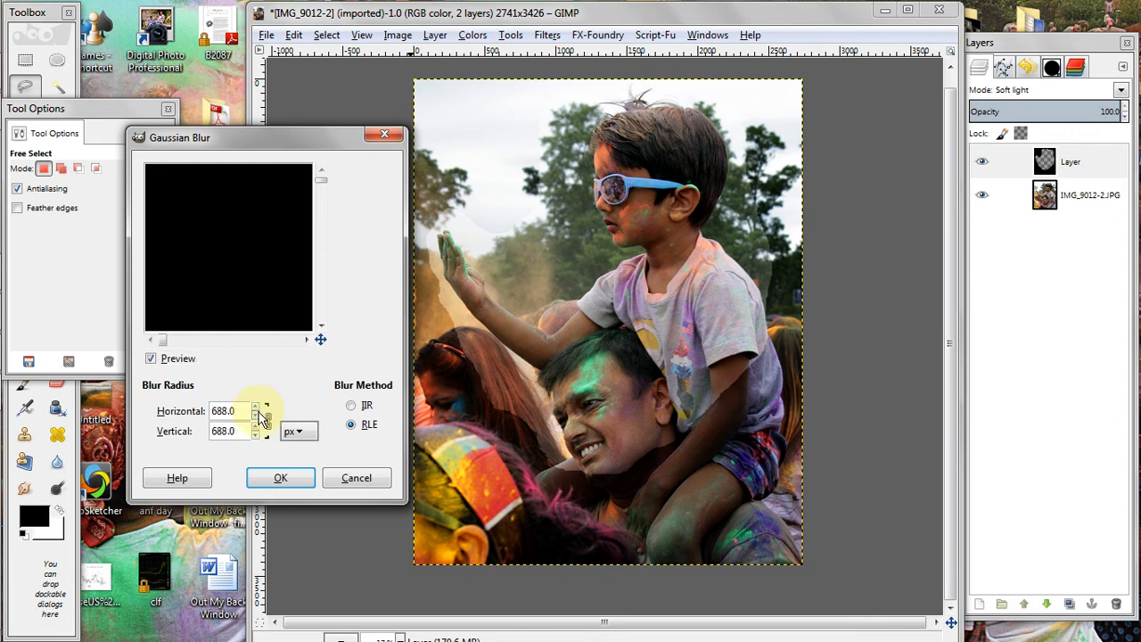
left_click(254, 416)
left_click(255, 415)
left_click(255, 415)
left_click_drag(255, 416, 255, 416)
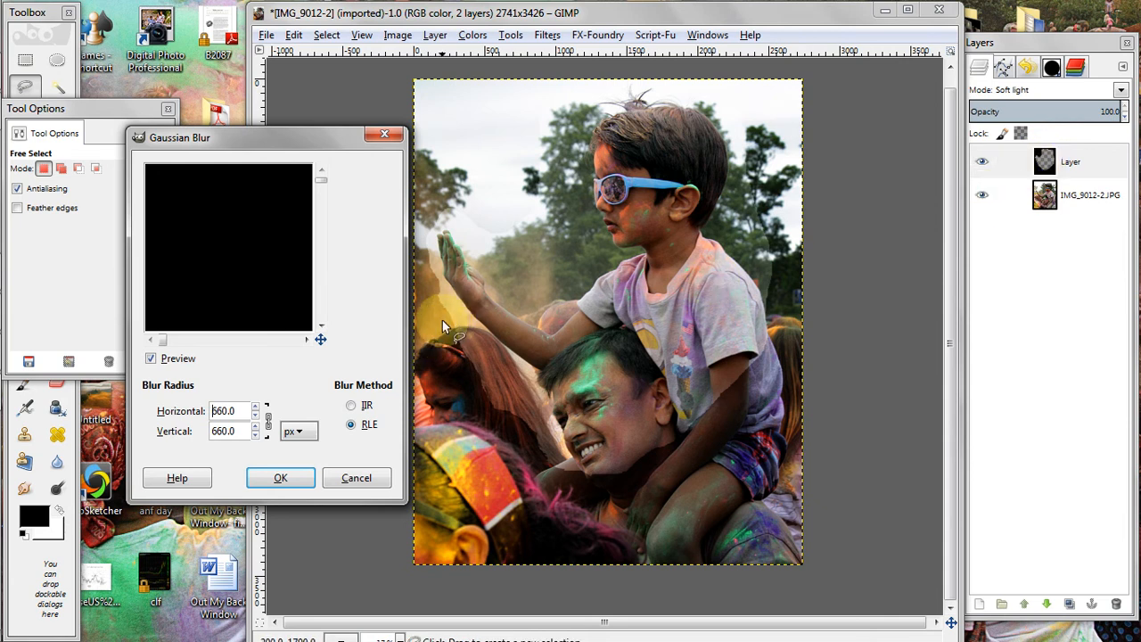
left_click(287, 477)
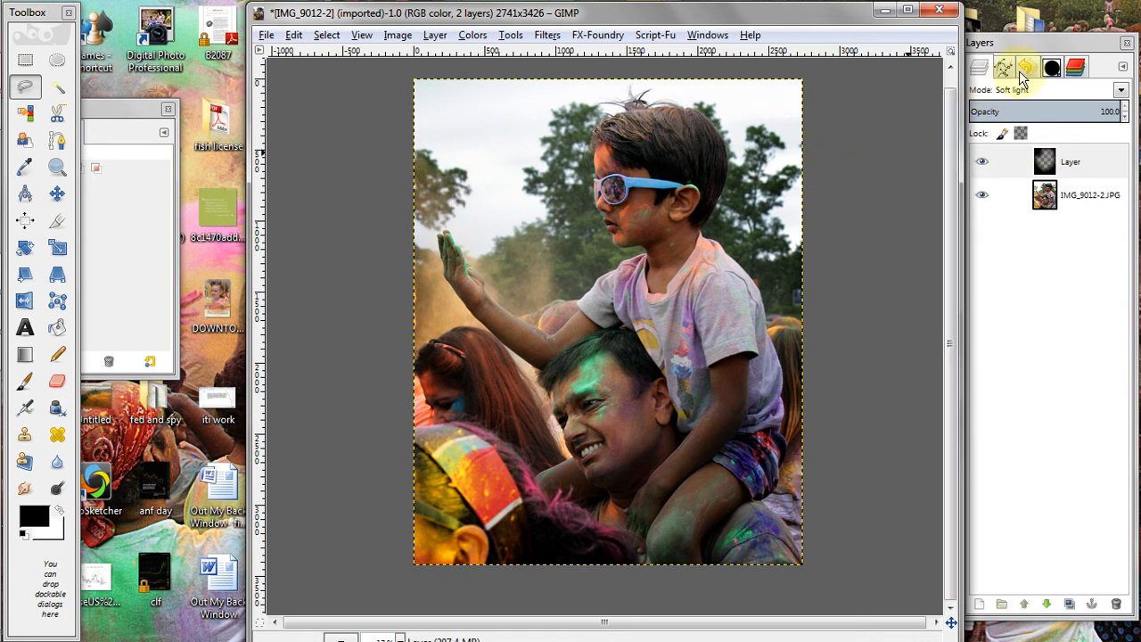
Compare the photo with and without the blurred vignette layer by toggling that layer's visibility
left_click_drag(829, 18, 804, 21)
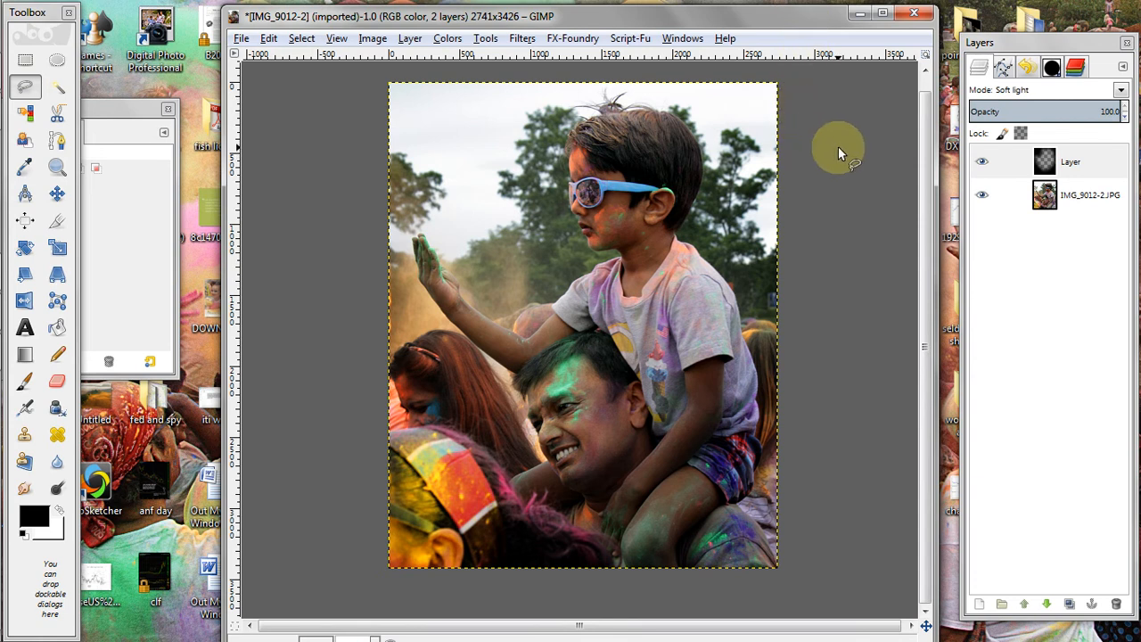
left_click(982, 165)
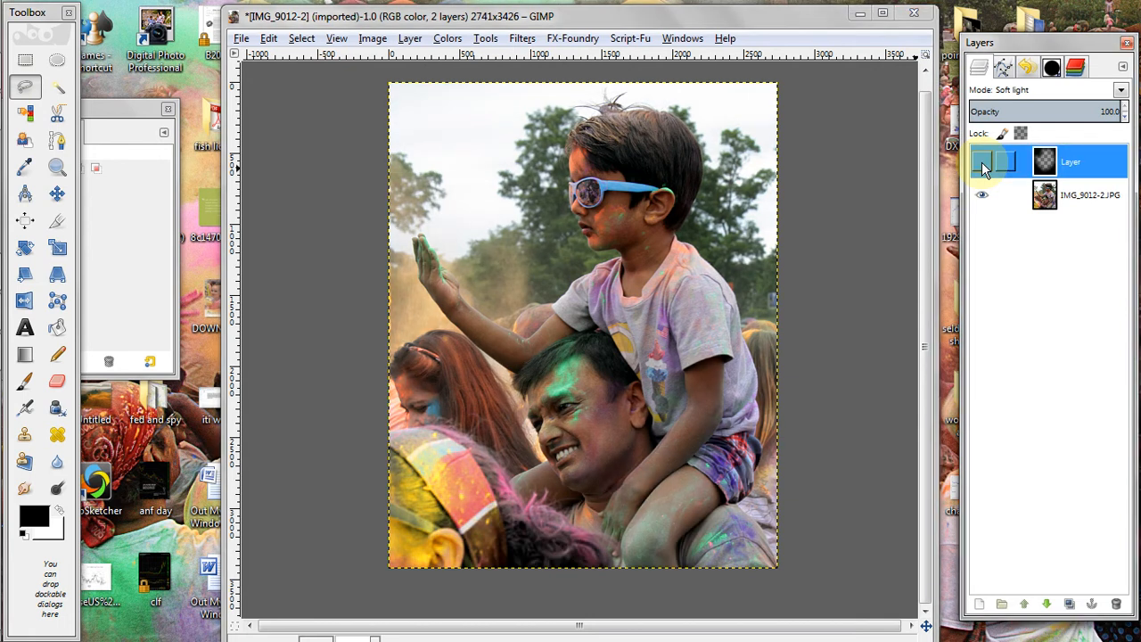
left_click(982, 165)
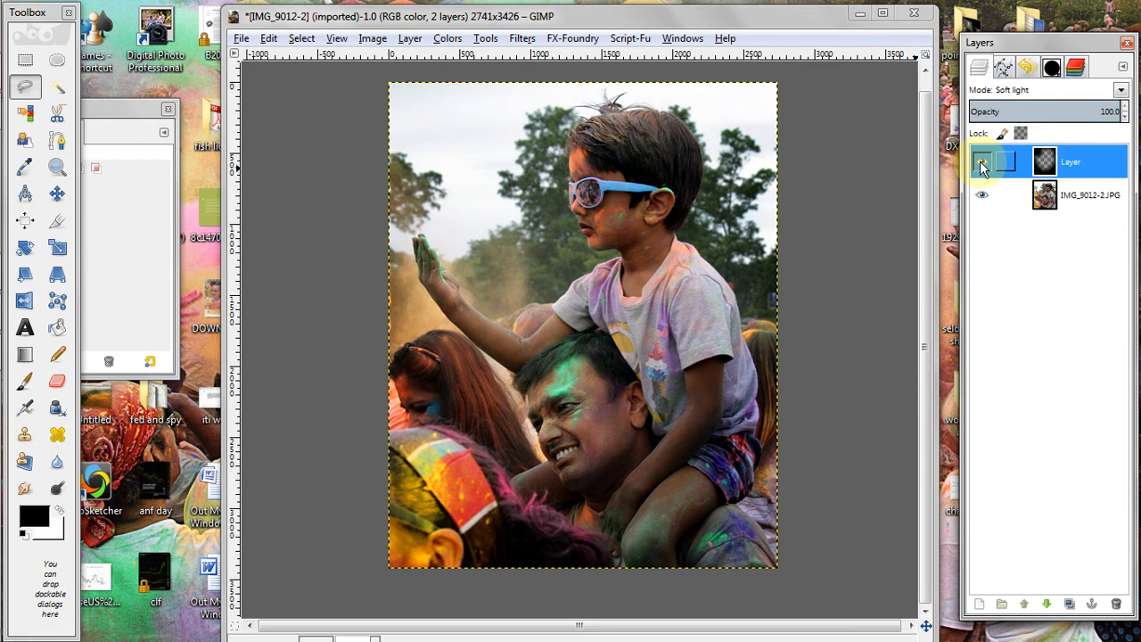
left_click(982, 165)
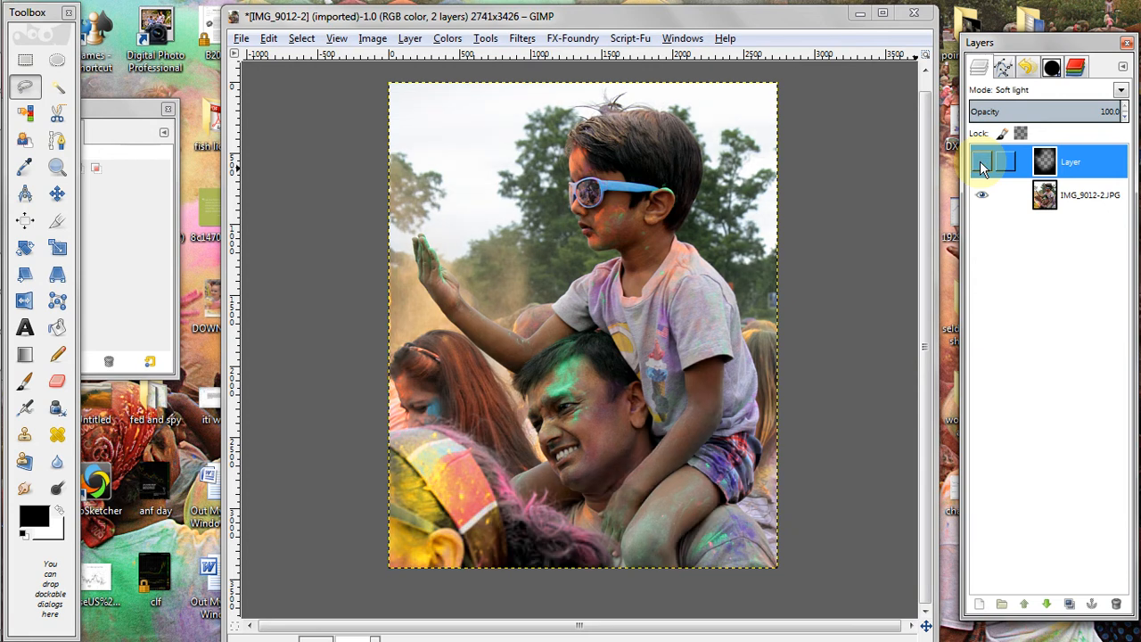
left_click(982, 165)
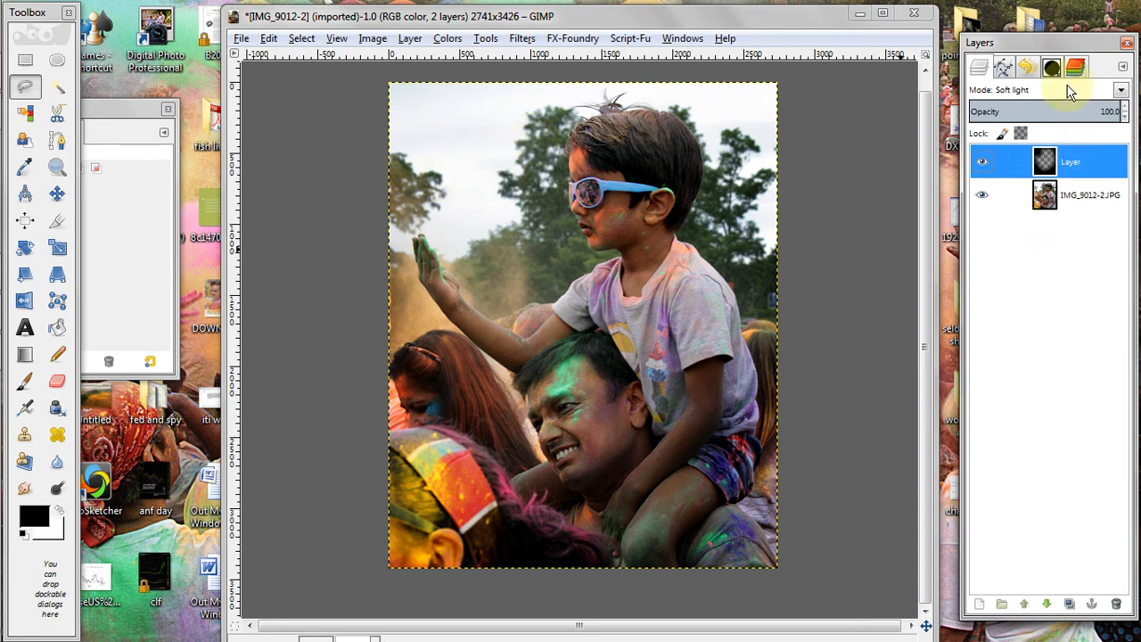
Add a second layer filled with the black foreground color and set its blend mode to Soft light
left_click(977, 606)
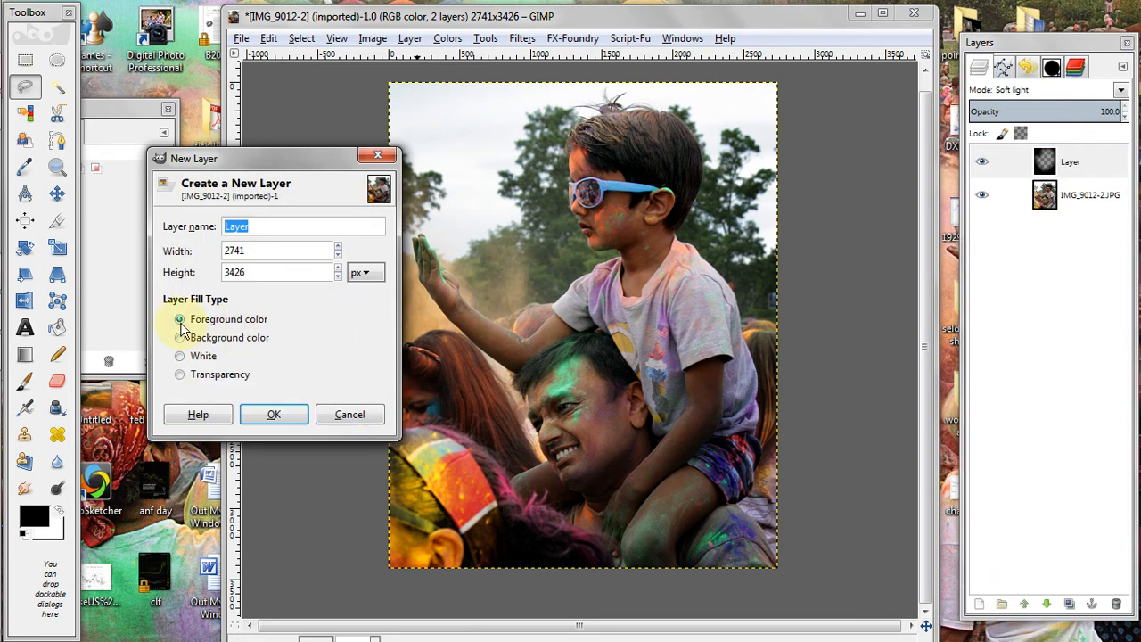
left_click(257, 418)
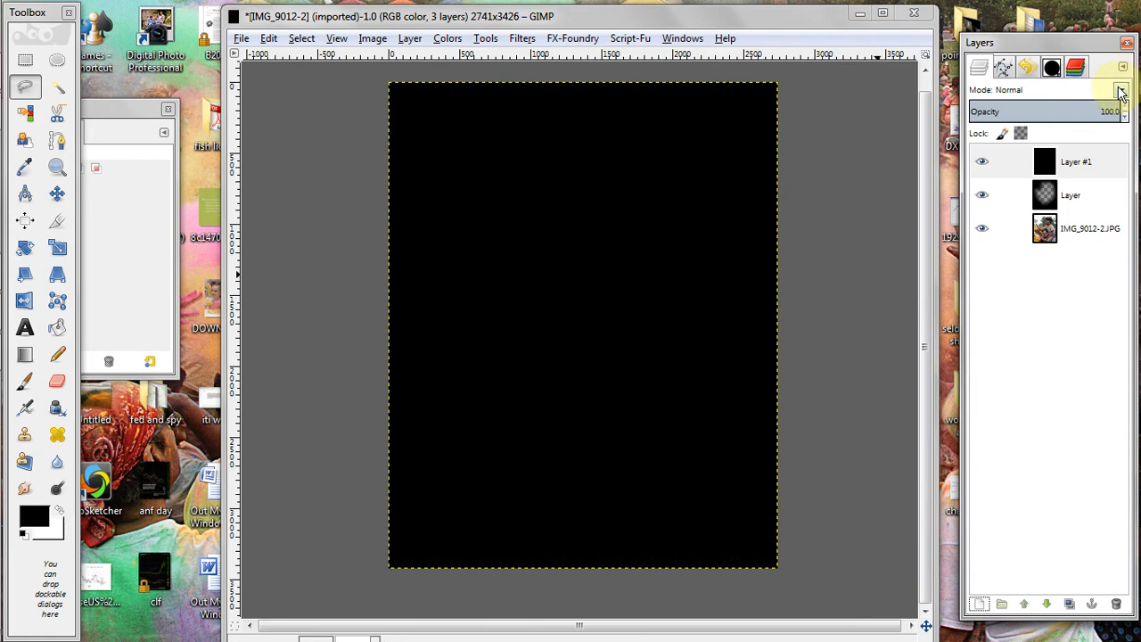
left_click(1121, 91)
left_click(1060, 310)
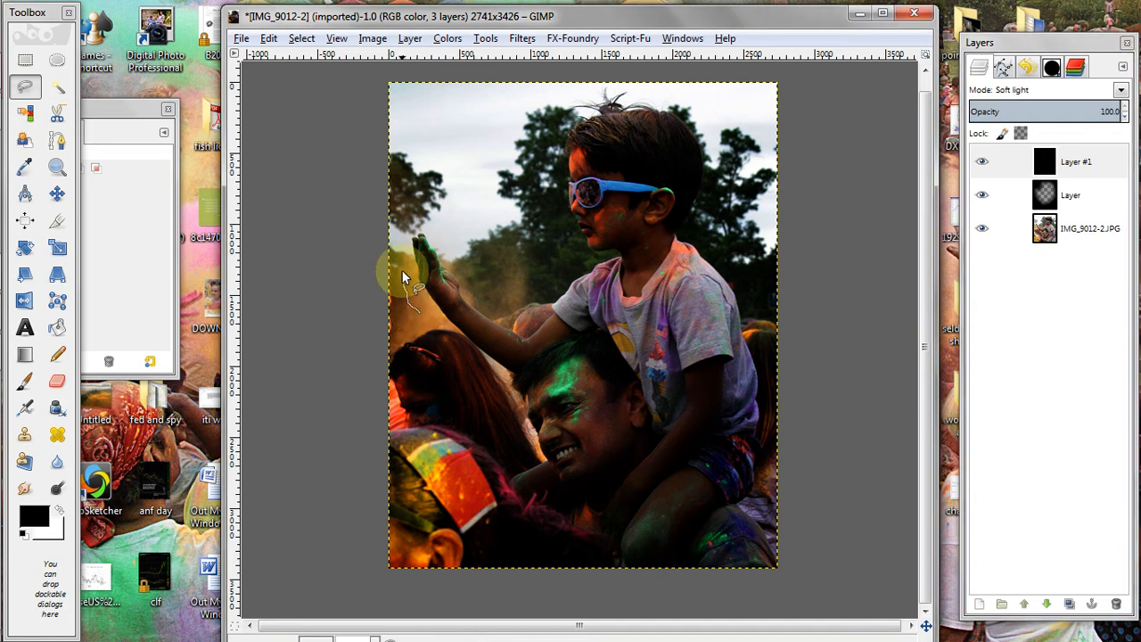
Draw a closed freehand selection around the boy and the man carrying him
left_click_drag(410, 214, 434, 232)
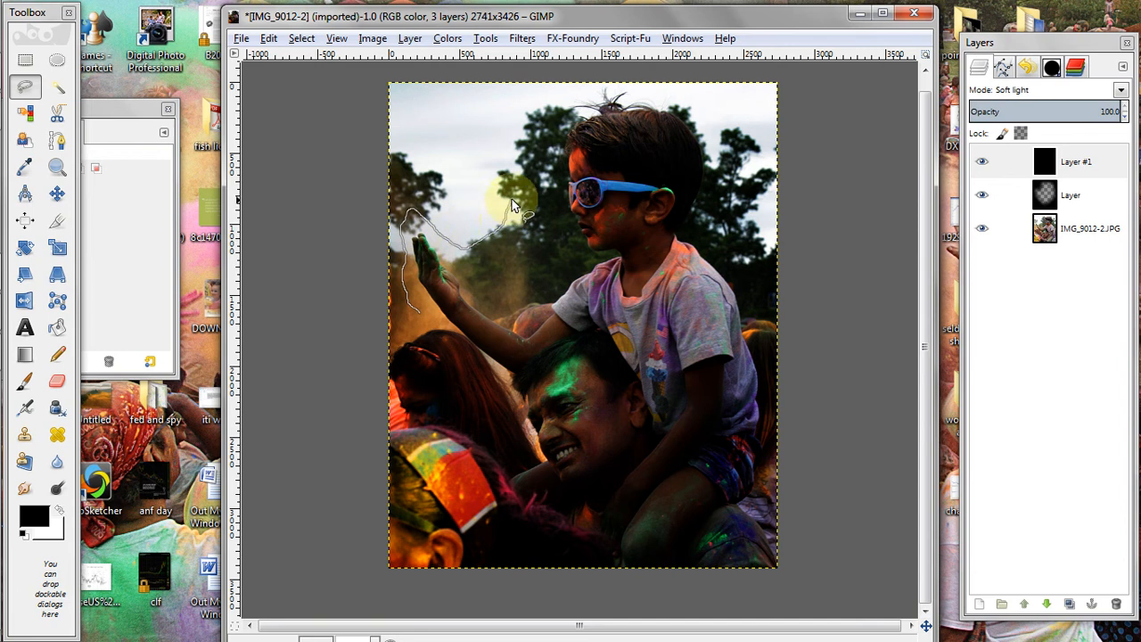
mouse_move(511, 199)
left_mouse_down()
mouse_move(509, 108)
mouse_move(605, 93)
mouse_move(682, 109)
mouse_move(709, 132)
mouse_move(738, 346)
left_mouse_up()
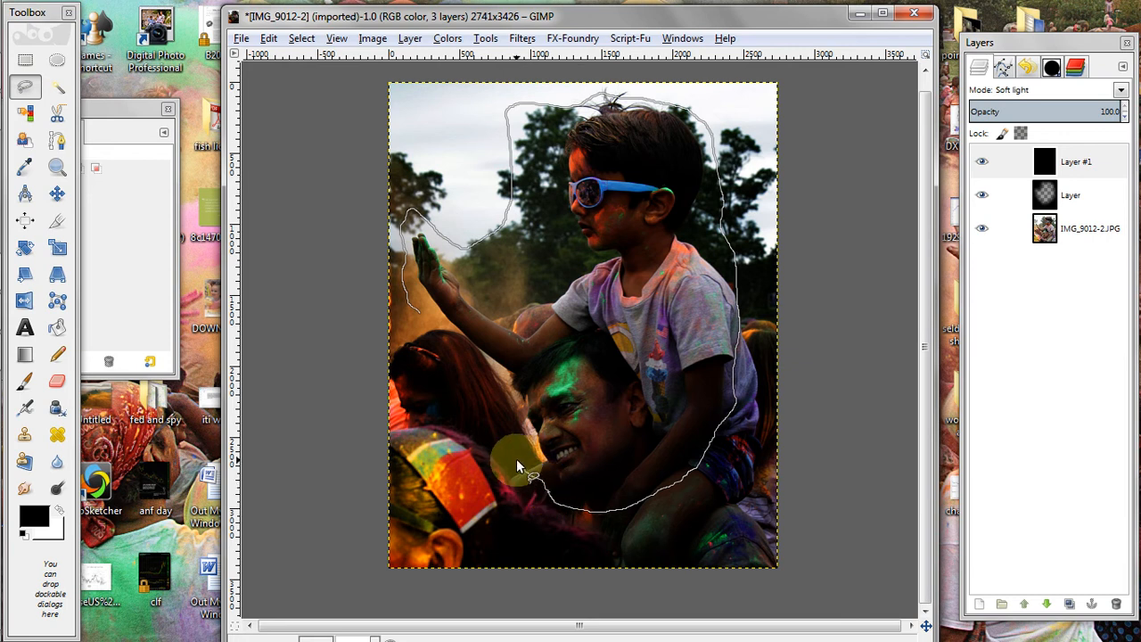
left_click_drag(489, 416, 421, 308)
double_click(420, 307)
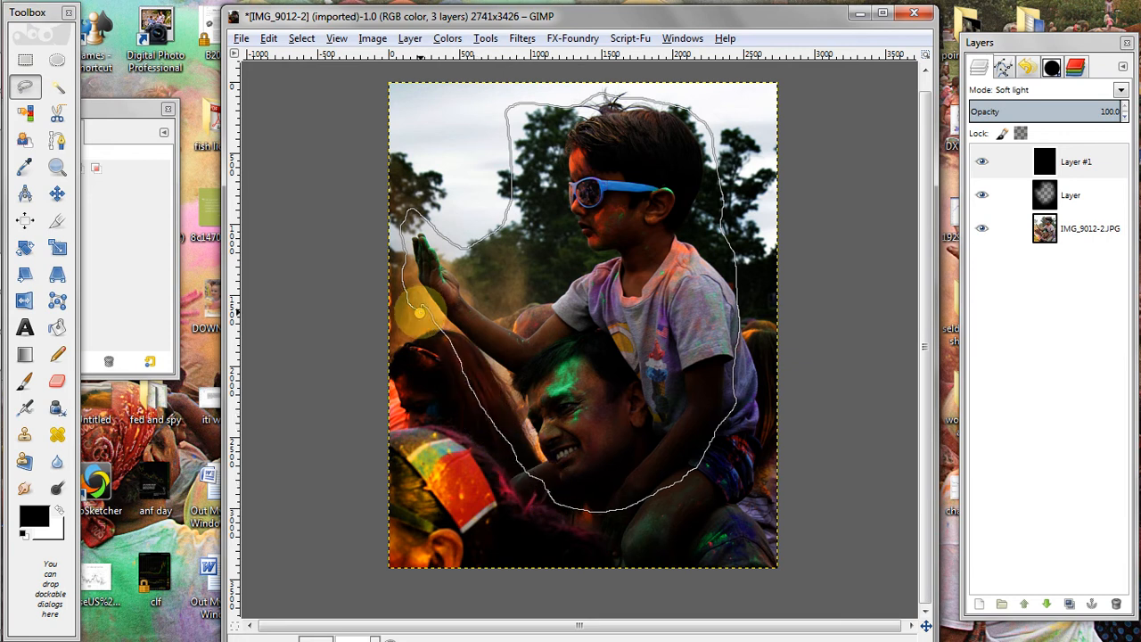
Clear the outlined area around the boy and man from Layer #1 and remove the selection
left_click(241, 39)
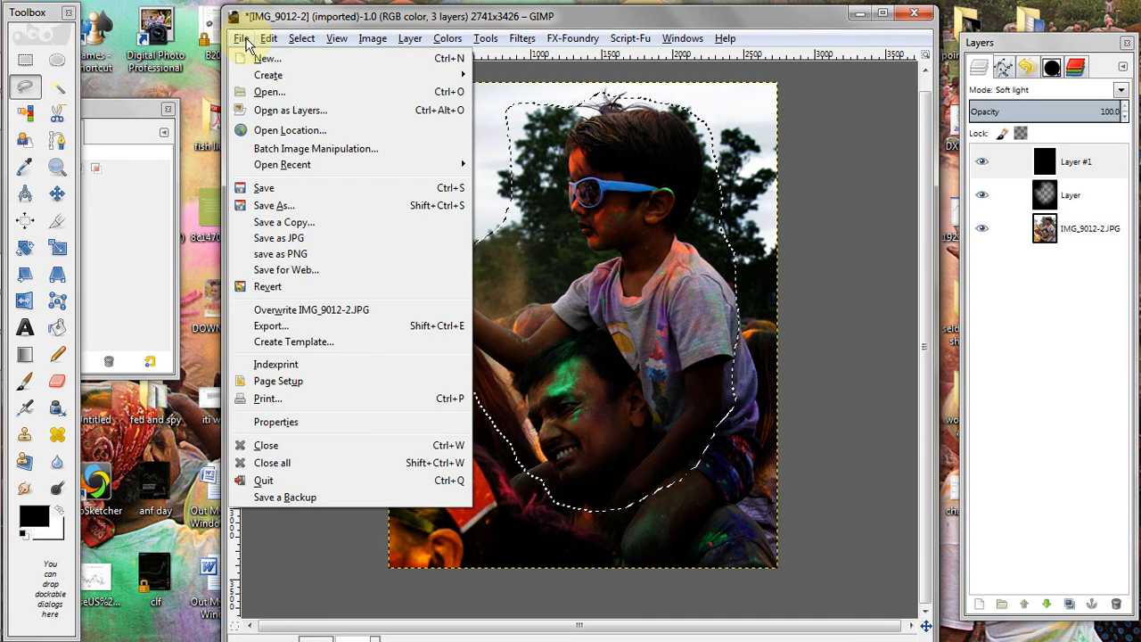
mouse_move(268, 39)
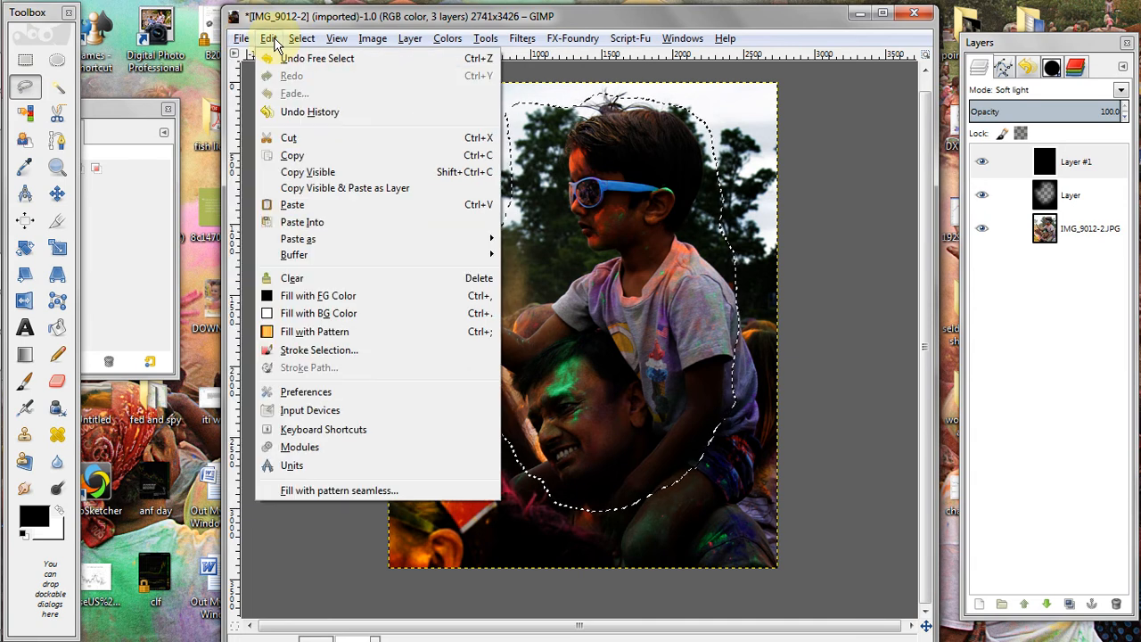
left_click(300, 279)
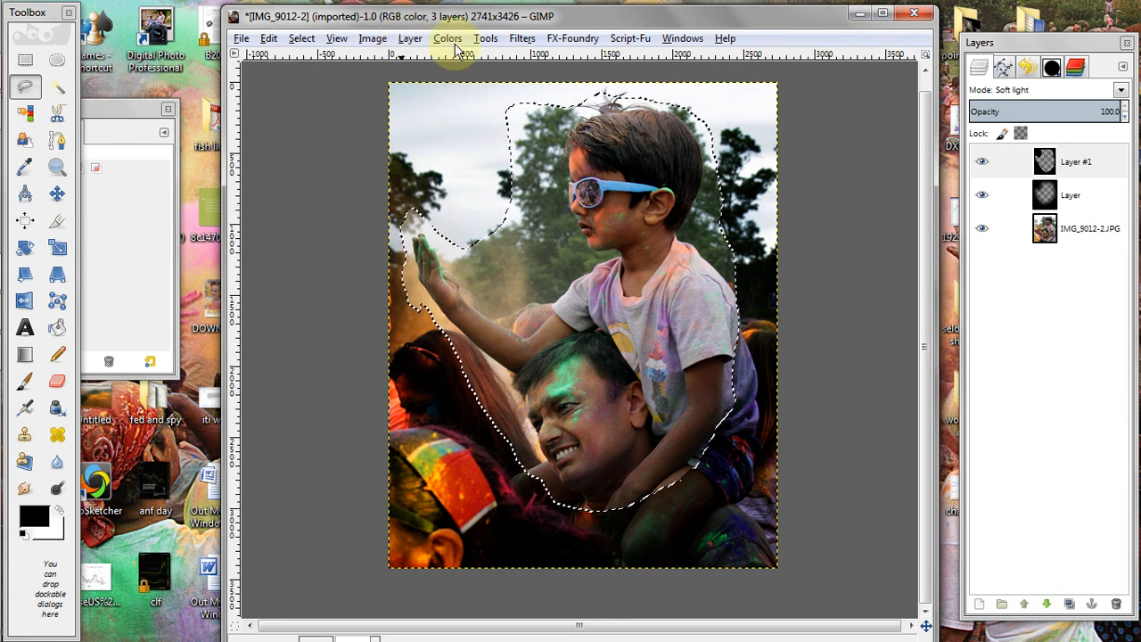
left_click(302, 41)
left_click(318, 78)
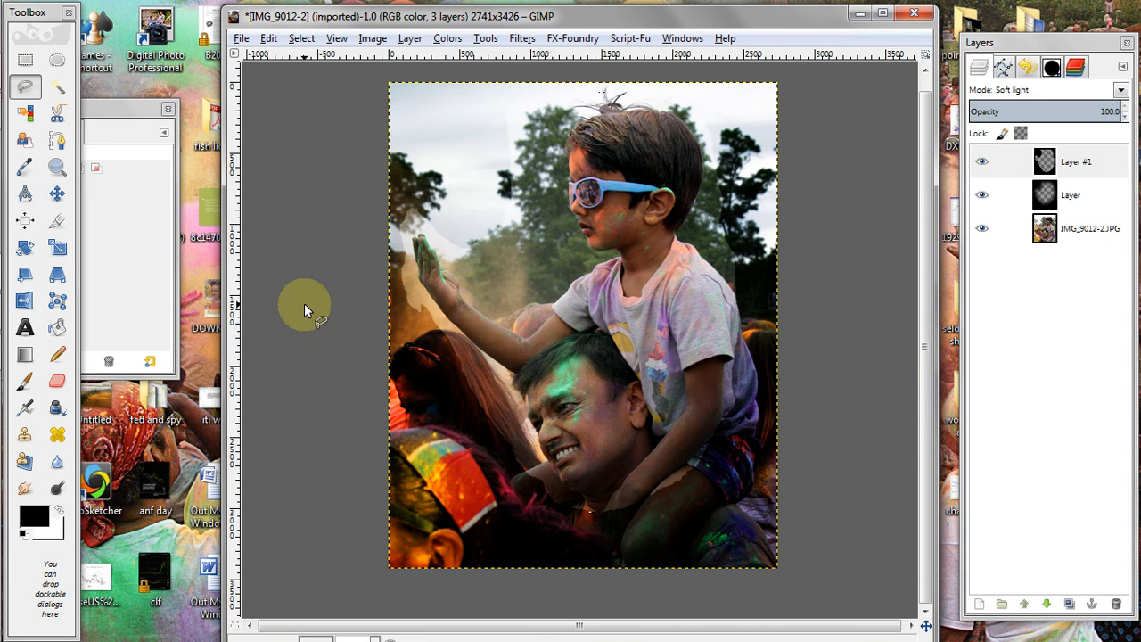
Repeat the last Gaussian Blur on Layer #1 to soften the edge of the cut-out
left_click(523, 45)
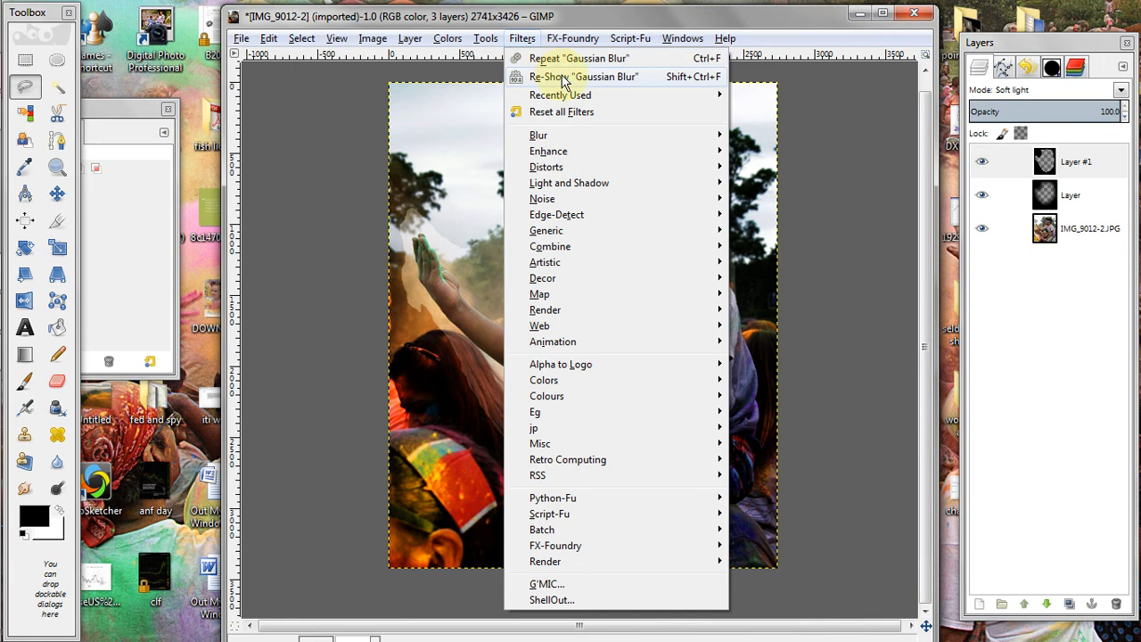
mouse_move(575, 98)
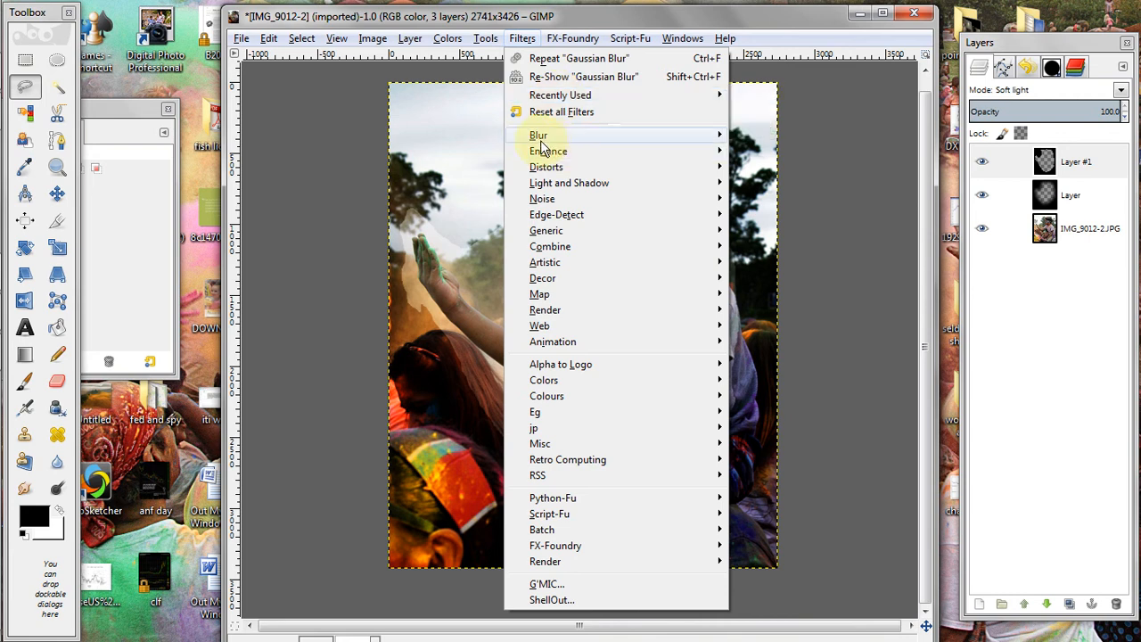
left_click(580, 59)
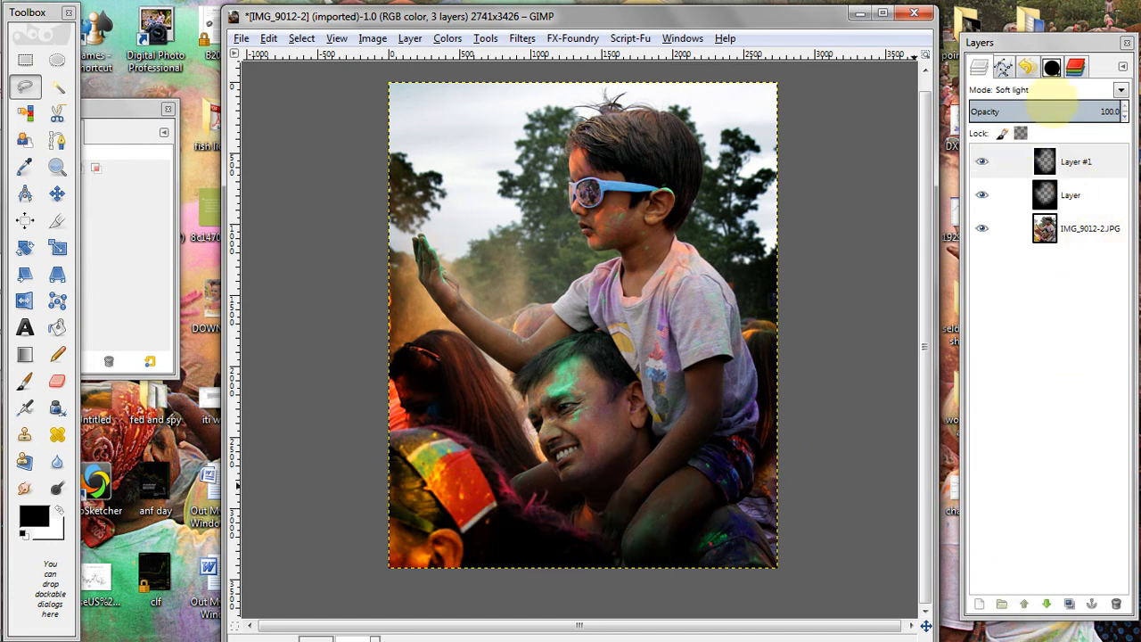
Undo the Gaussian Blur, deselection, clearing and freehand selection, going back to the Set layer mode state in the undo history
left_click(1026, 67)
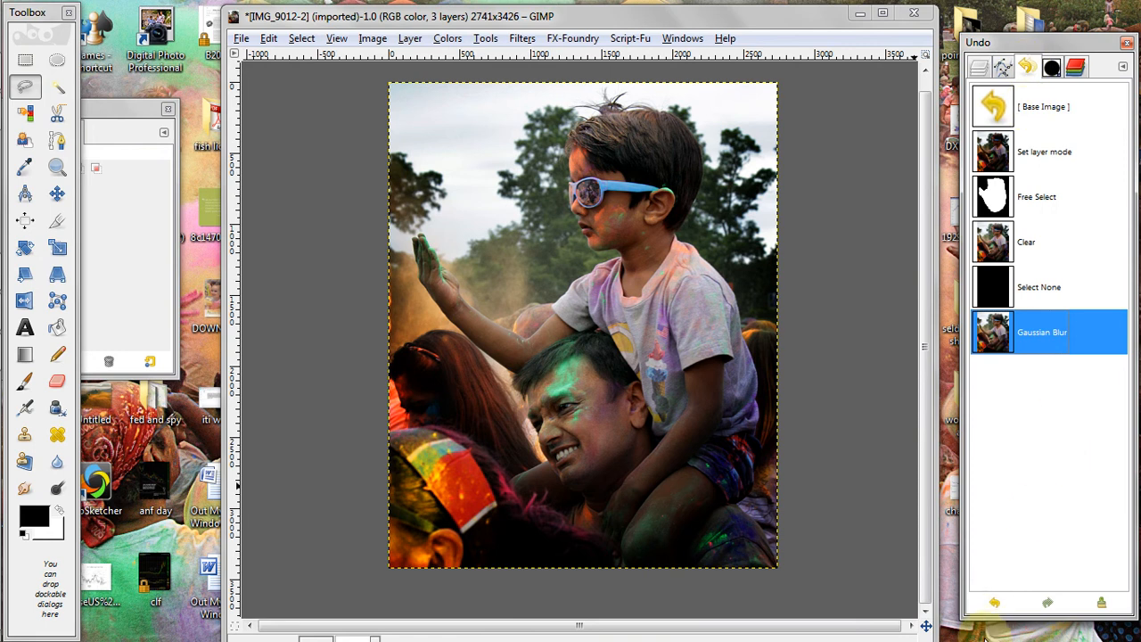
left_click(995, 604)
left_click(997, 605)
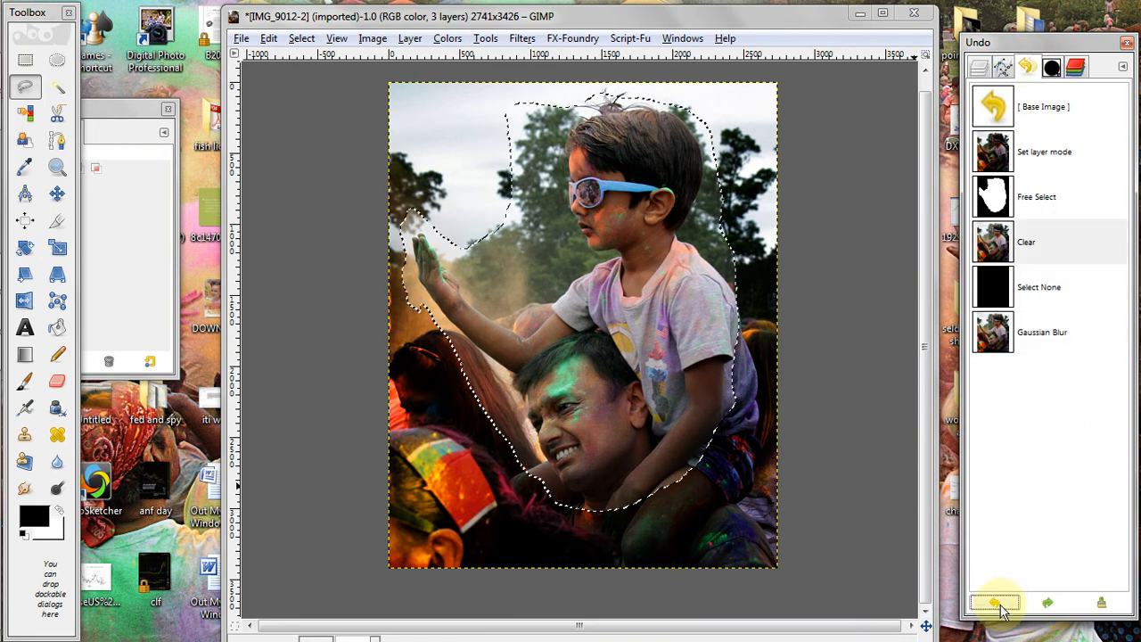
left_click(997, 605)
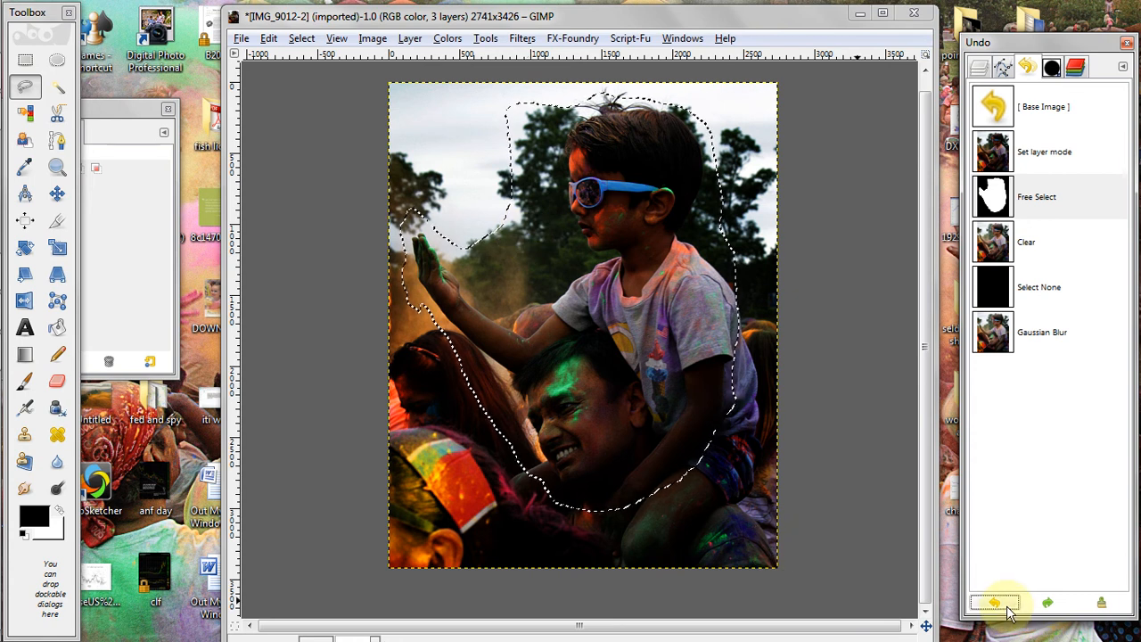
left_click(996, 604)
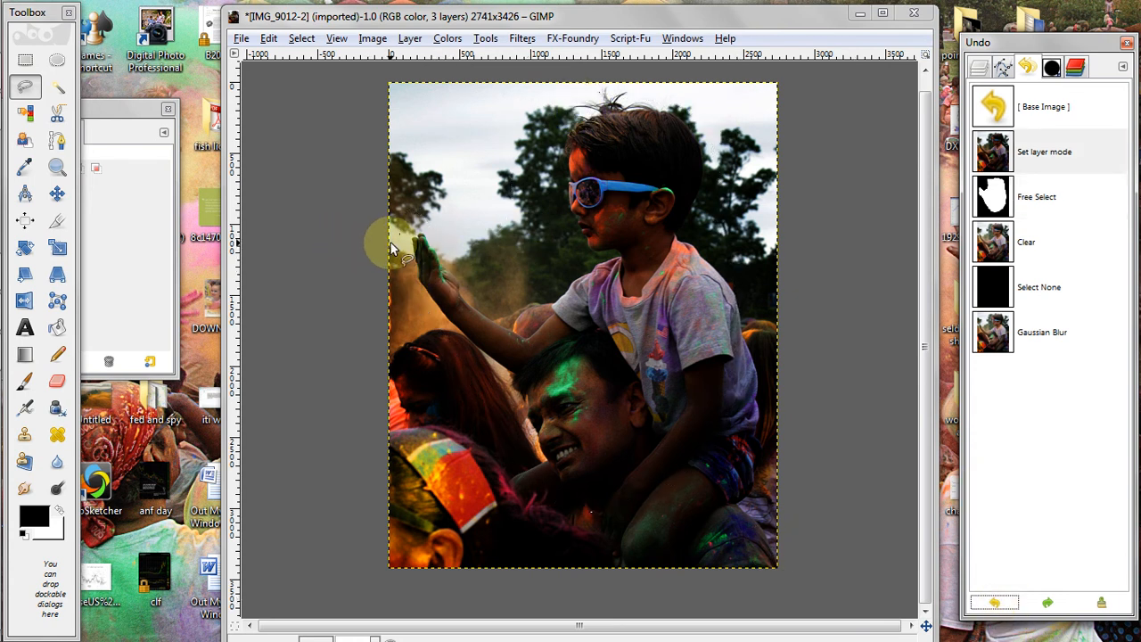
Freehand-select the people and everything below the sky, leaving out the two upper corners, and clear that area from Layer #1
mouse_move(389, 234)
left_mouse_down()
mouse_move(428, 224)
mouse_move(449, 239)
mouse_move(488, 217)
mouse_move(498, 146)
mouse_move(565, 100)
mouse_move(661, 106)
mouse_move(702, 127)
mouse_move(782, 261)
mouse_move(831, 441)
mouse_move(829, 520)
mouse_move(805, 566)
mouse_move(651, 592)
mouse_move(379, 589)
mouse_move(348, 484)
mouse_move(336, 298)
mouse_move(389, 240)
left_mouse_up()
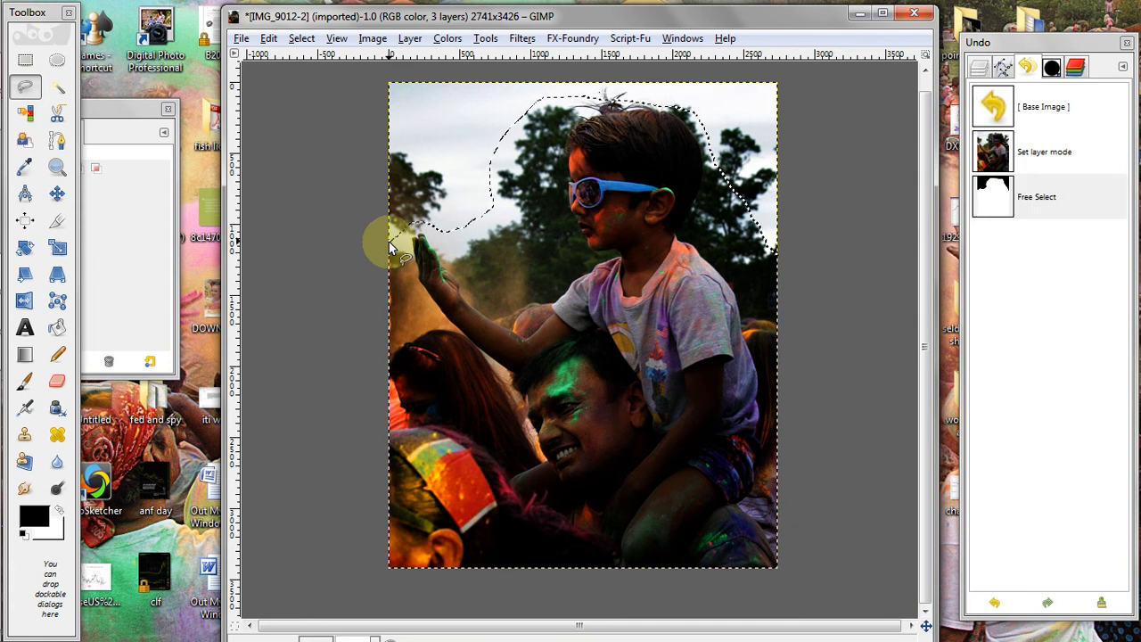
left_click(266, 43)
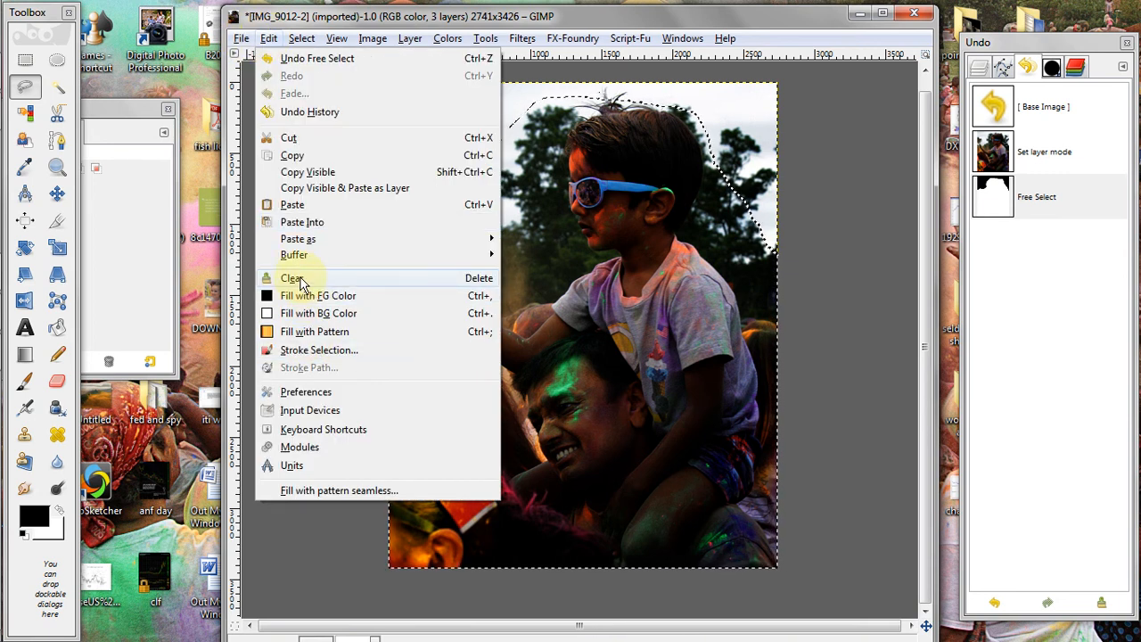
left_click(301, 279)
Remove the selection and repeat the last Gaussian Blur on Layer #1 to soften the darkened sky corners
left_click(301, 39)
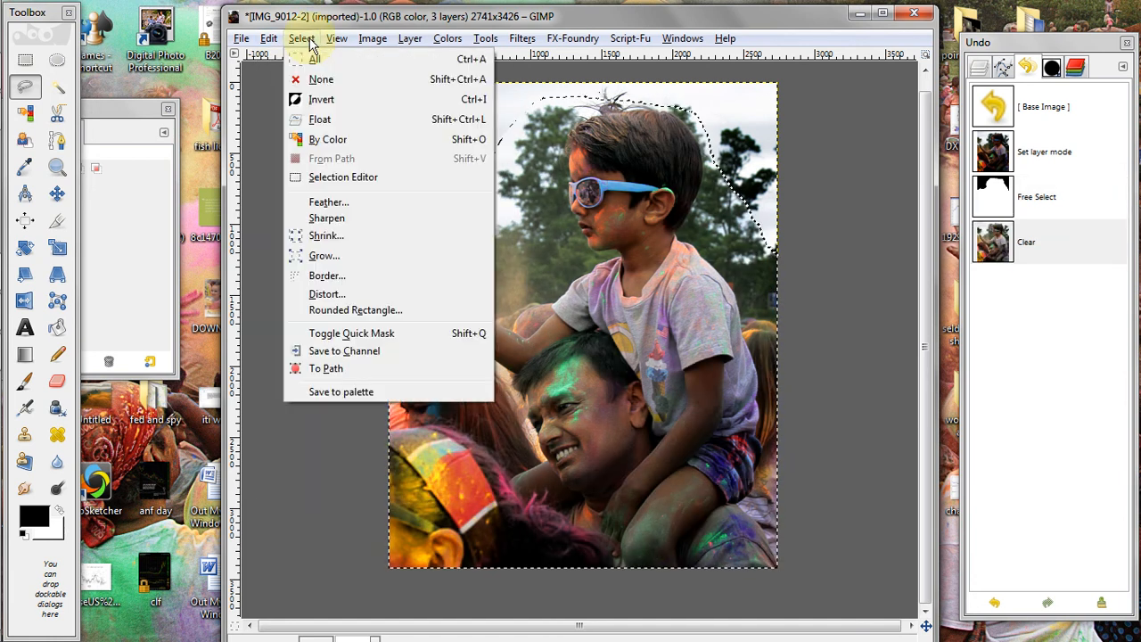
left_click(318, 79)
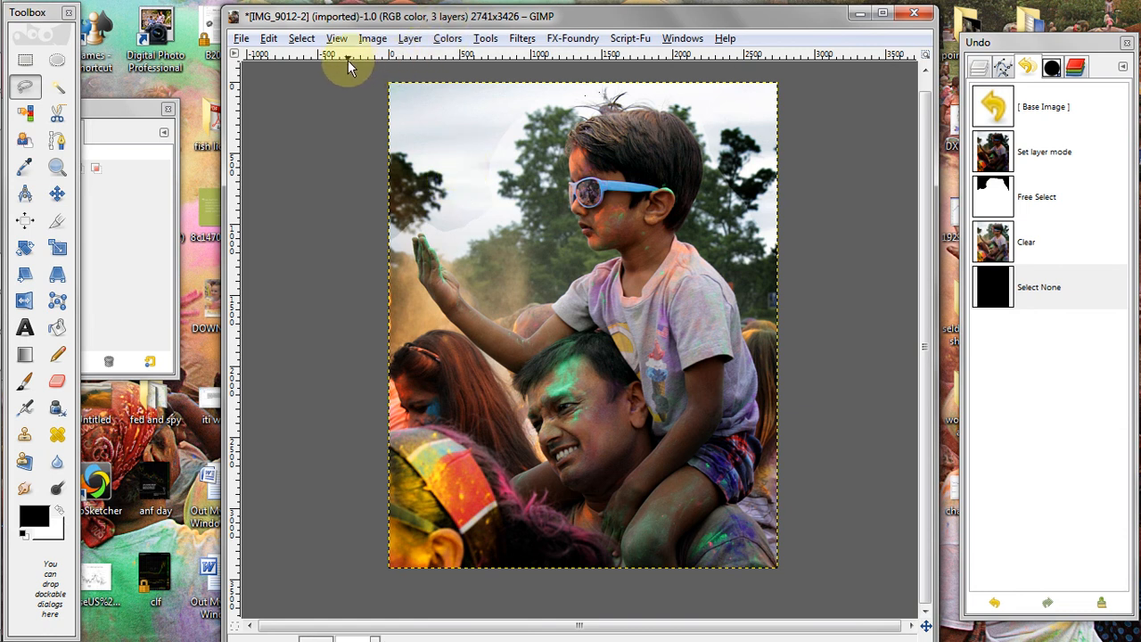
left_click(520, 40)
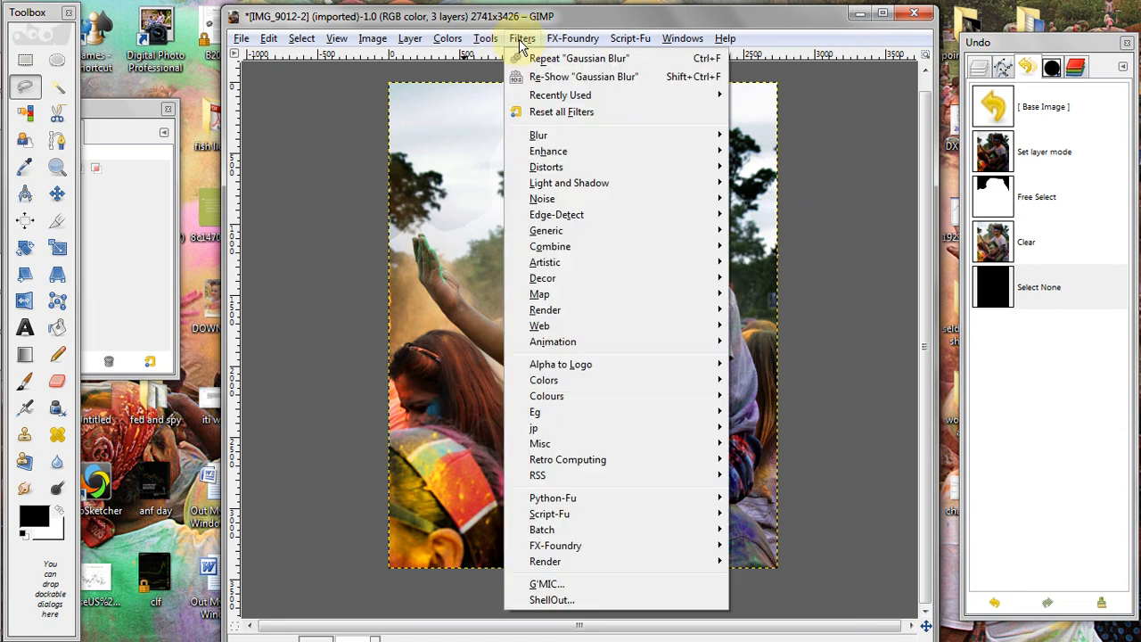
left_click(553, 60)
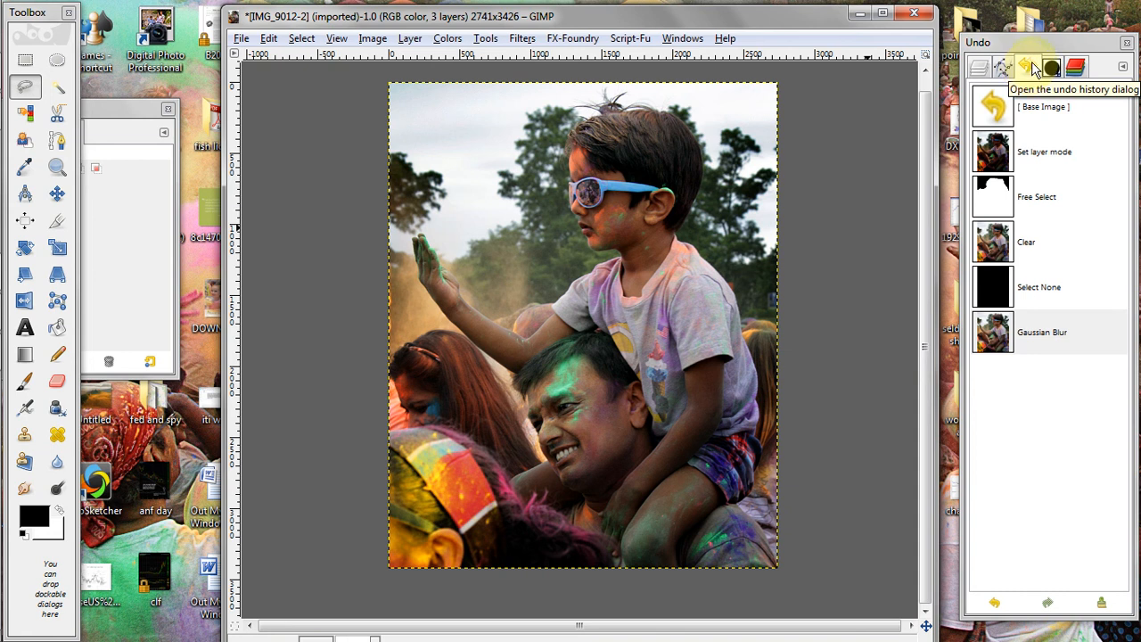
Compare the photo with and without the sky-darkening Layer #1 by toggling that layer's visibility
left_click(981, 70)
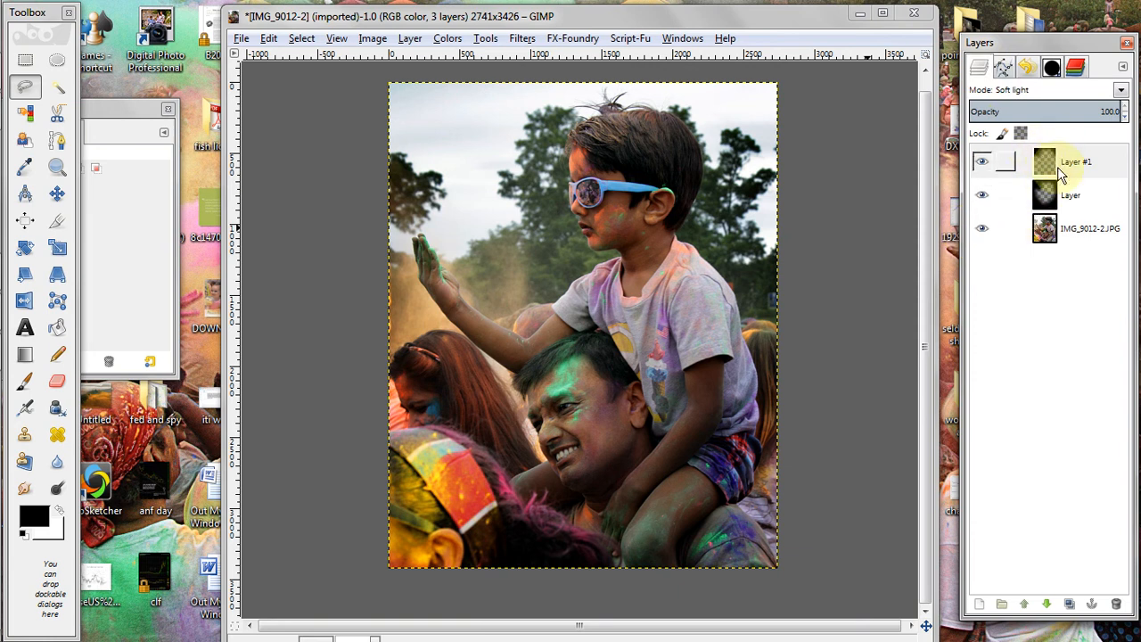
left_click(1045, 191)
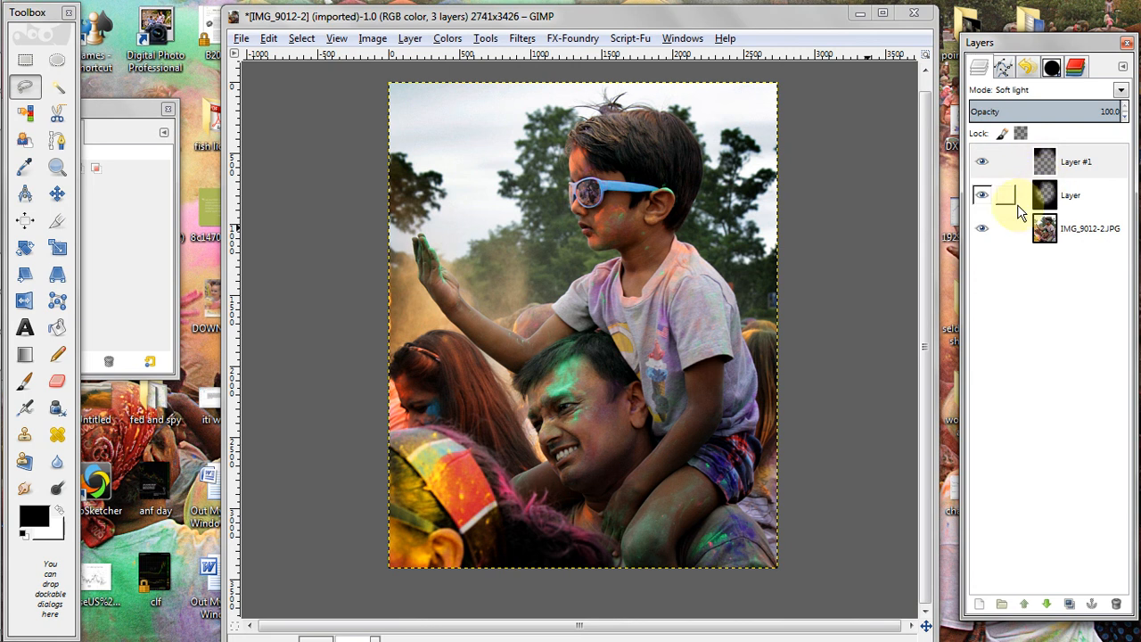
left_click(979, 162)
left_click(982, 167)
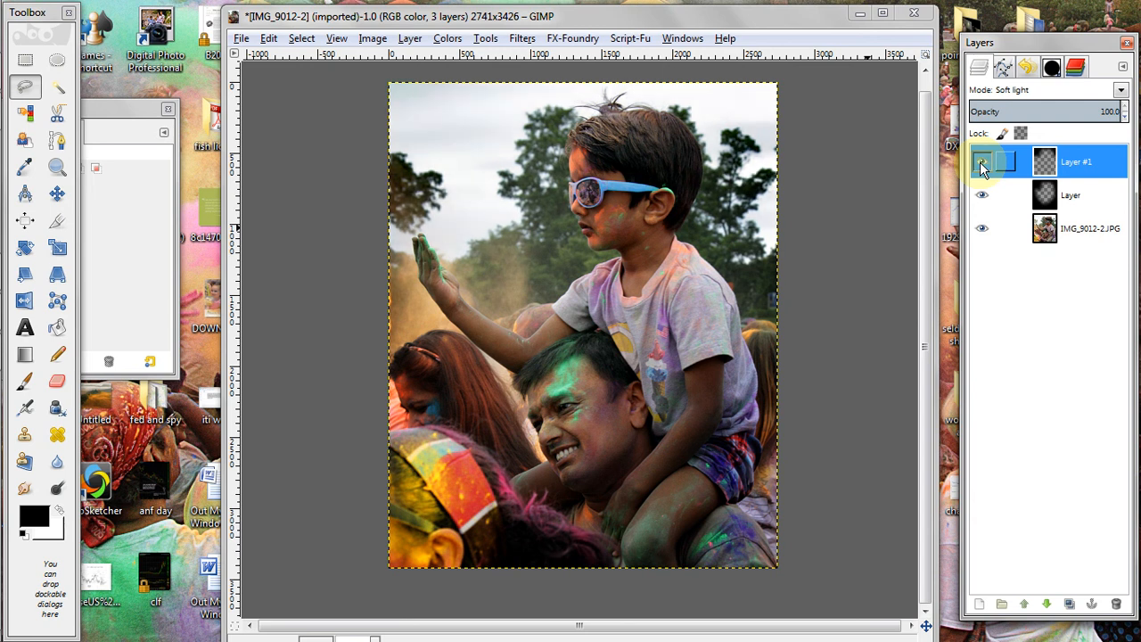
left_click(982, 168)
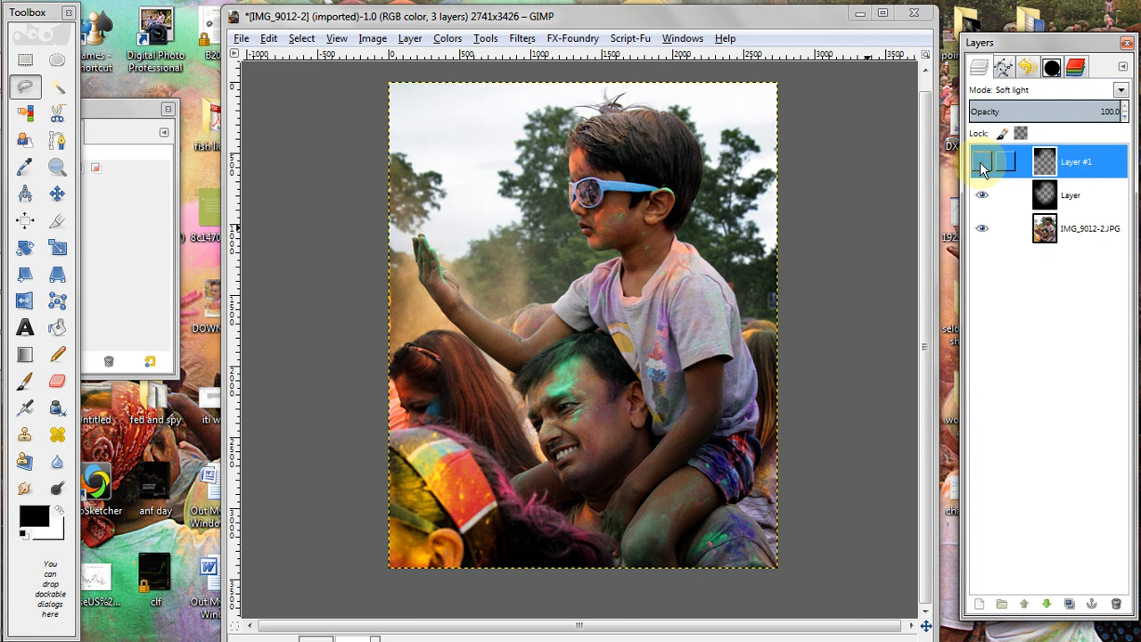
left_click(981, 168)
left_click(981, 168)
left_click(981, 168)
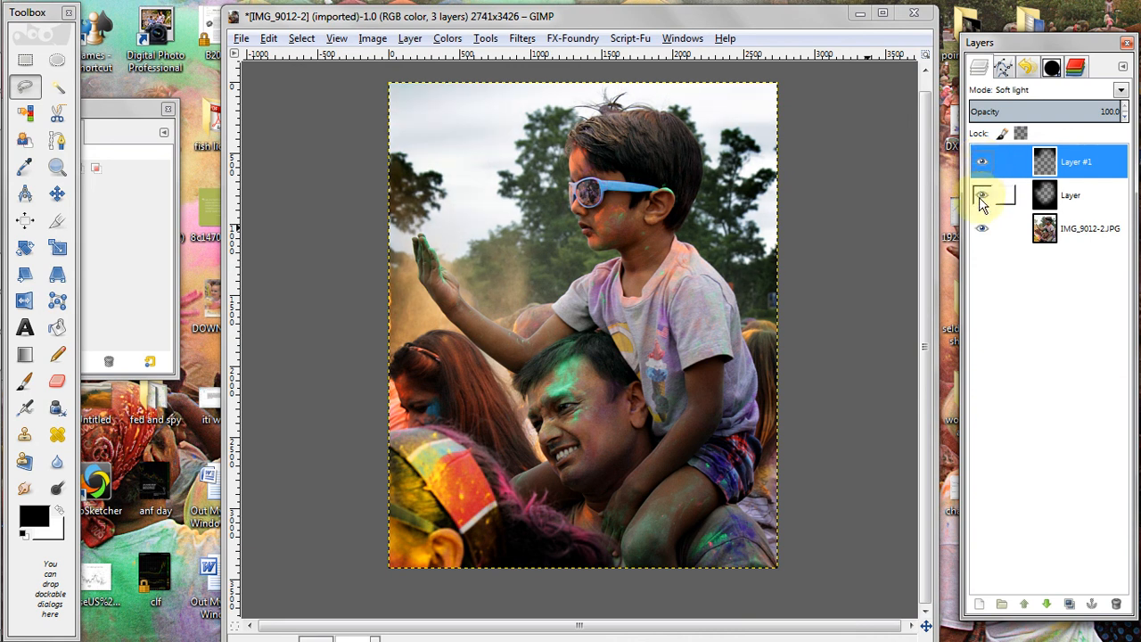
Compare the photo with and without the first vignette layer by toggling its visibility, leaving it visible
left_click(981, 196)
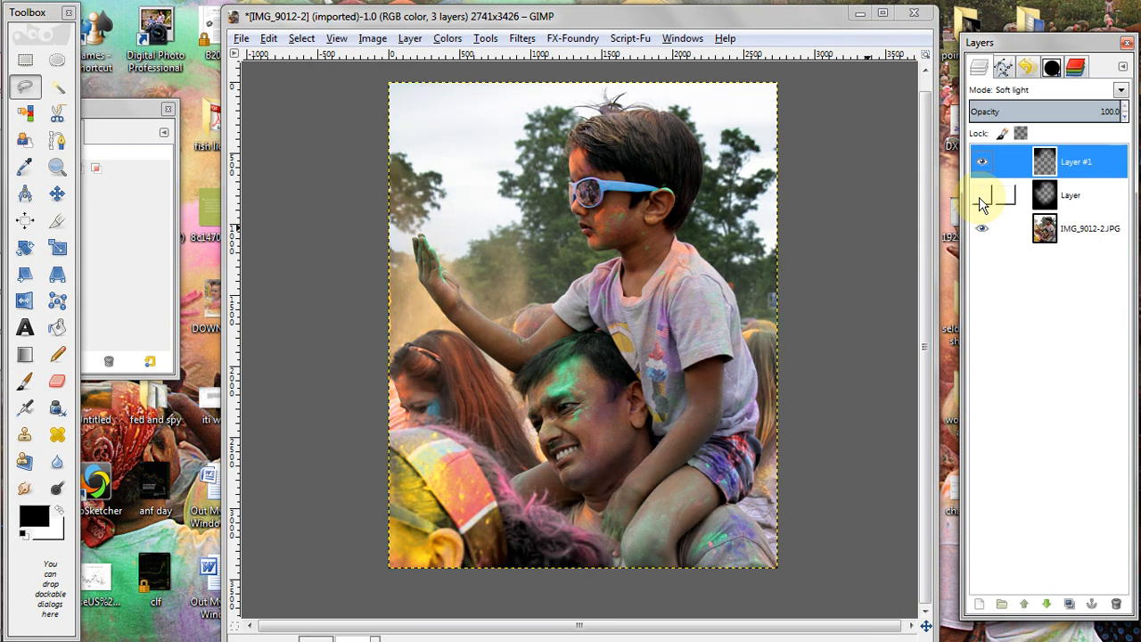
left_click(981, 199)
left_click(982, 200)
left_click(982, 199)
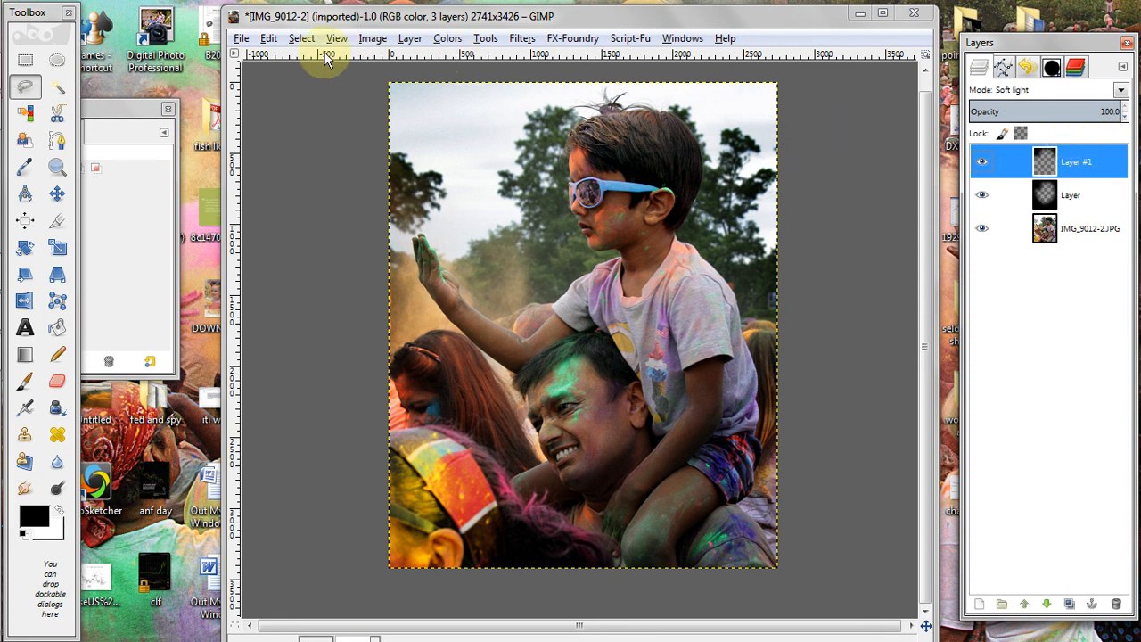
Overwrite IMG_9012-2.JPG with the edited image, exporting it as a JPEG at quality 100
left_click(241, 40)
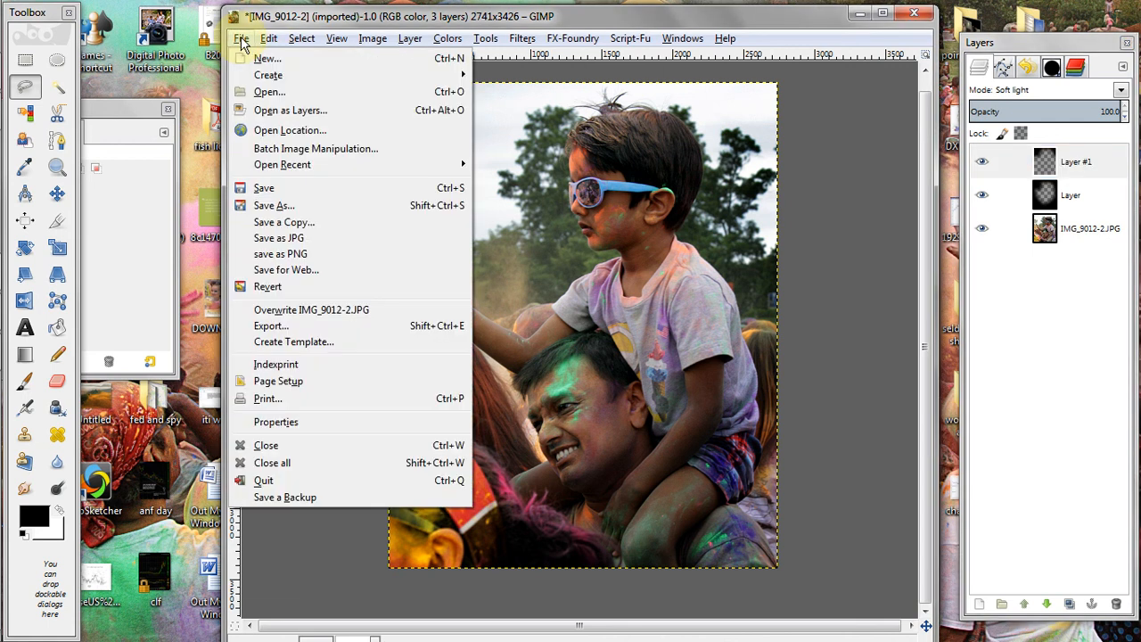
left_click(287, 311)
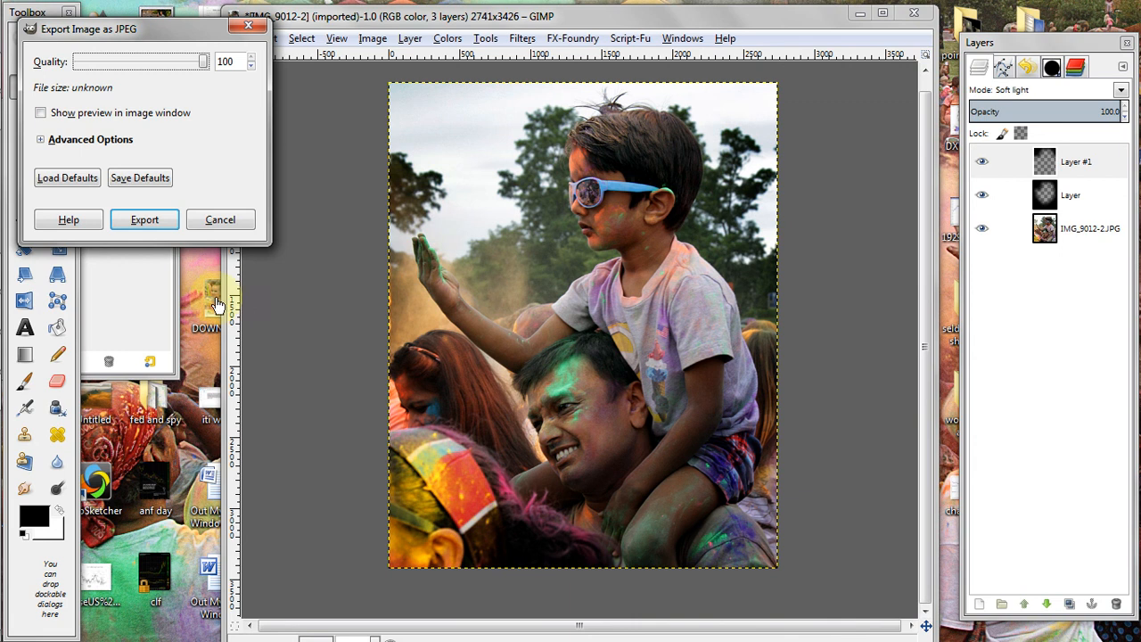
left_click(144, 220)
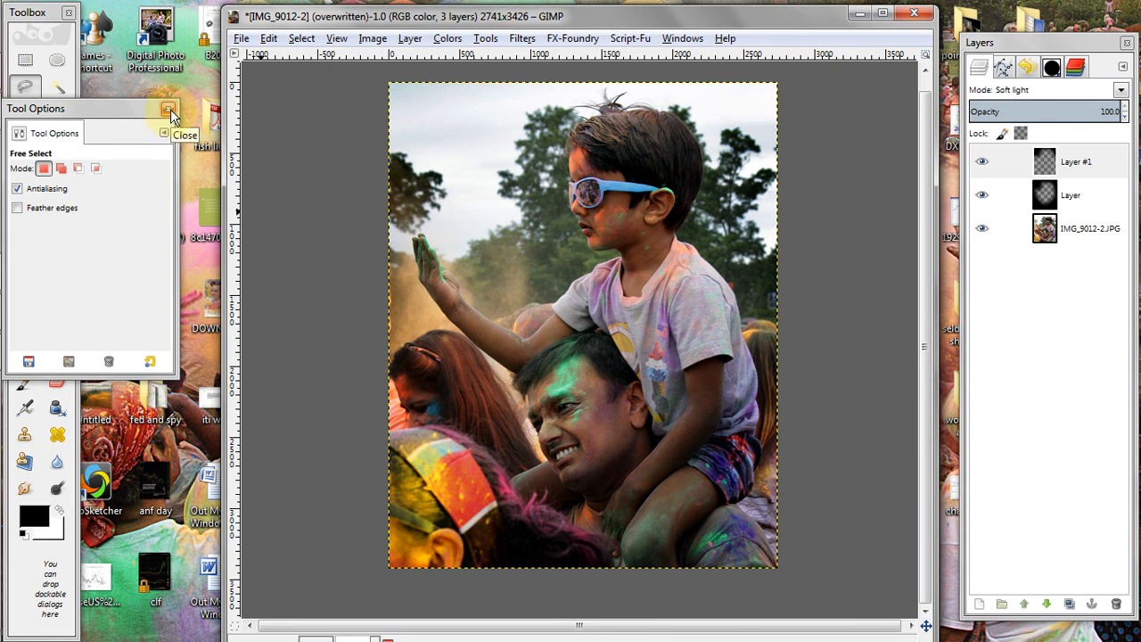
Close the tool options, minimize the image editor, and bring the Digital Photo Professional window fully into view
left_click(169, 109)
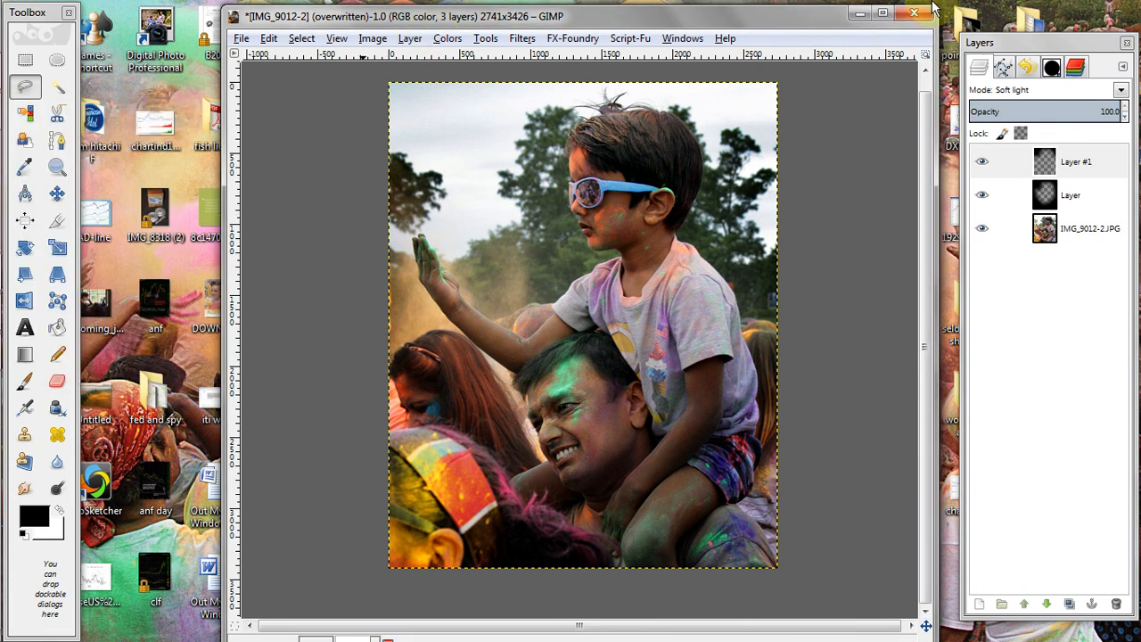
left_click(861, 16)
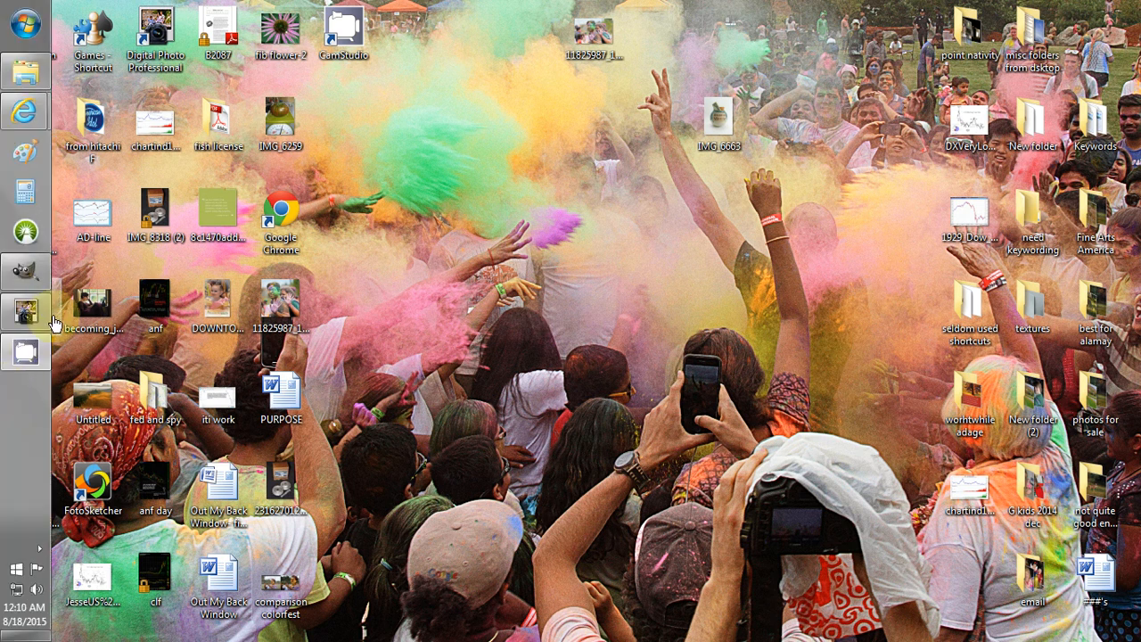
mouse_move(53, 322)
left_click(223, 248)
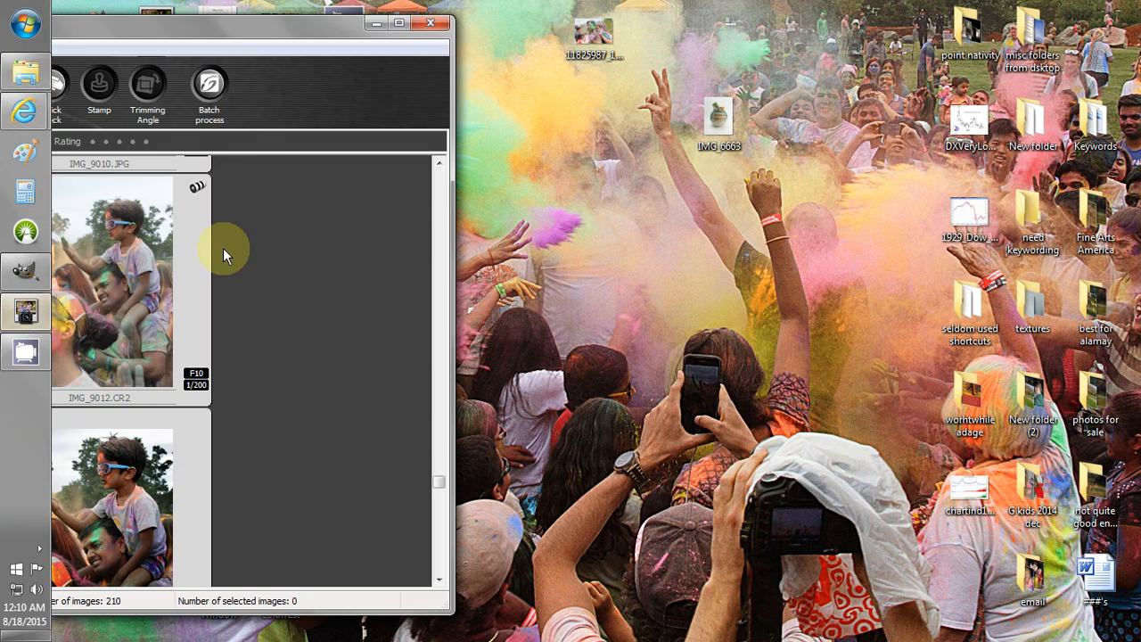
left_click_drag(301, 29, 695, 10)
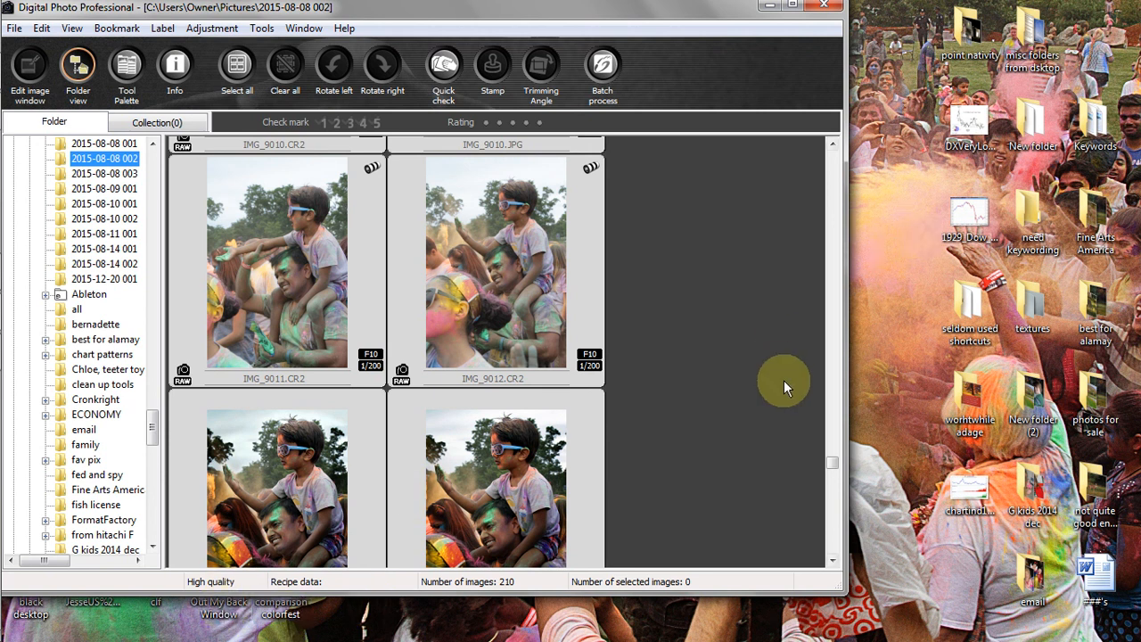
left_click(832, 561)
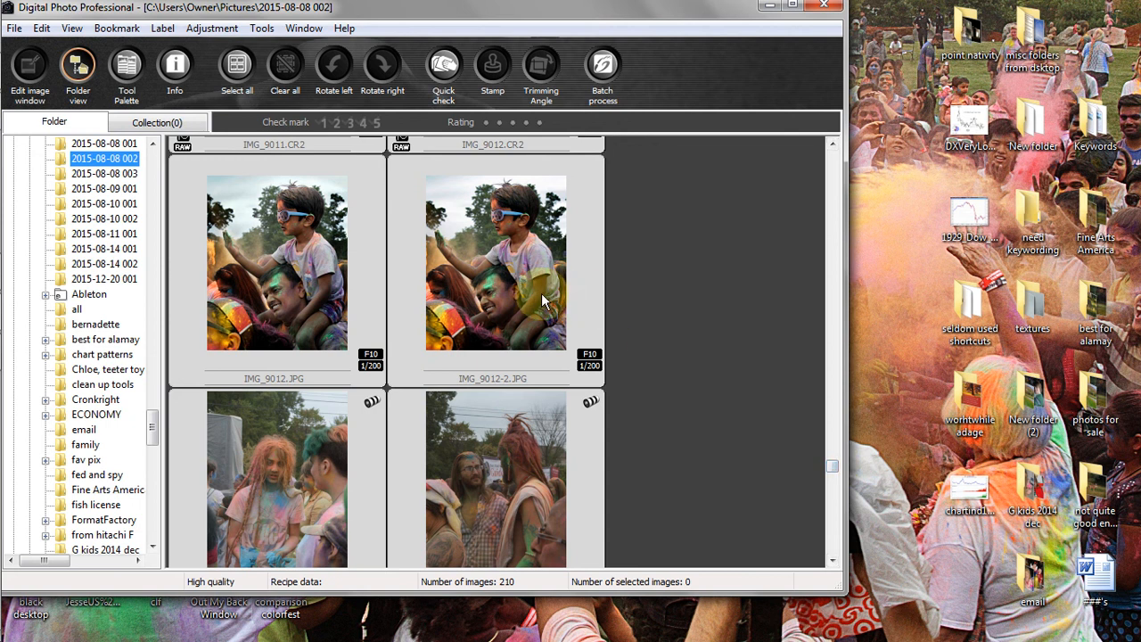
scroll(836, 461, "up", 3)
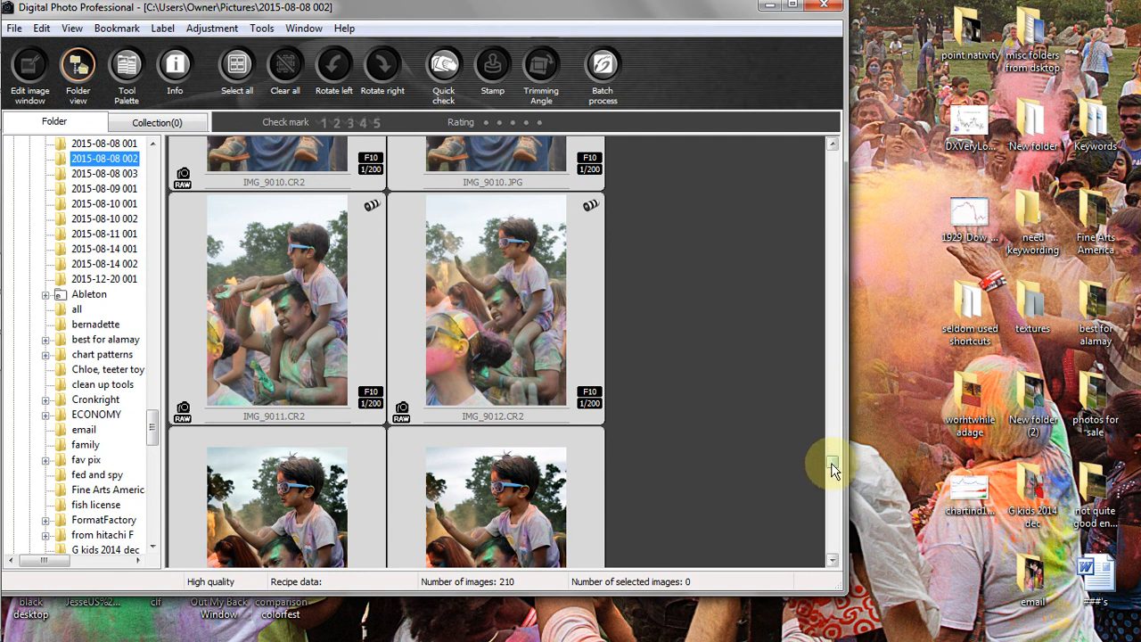
left_click_drag(831, 462, 831, 464)
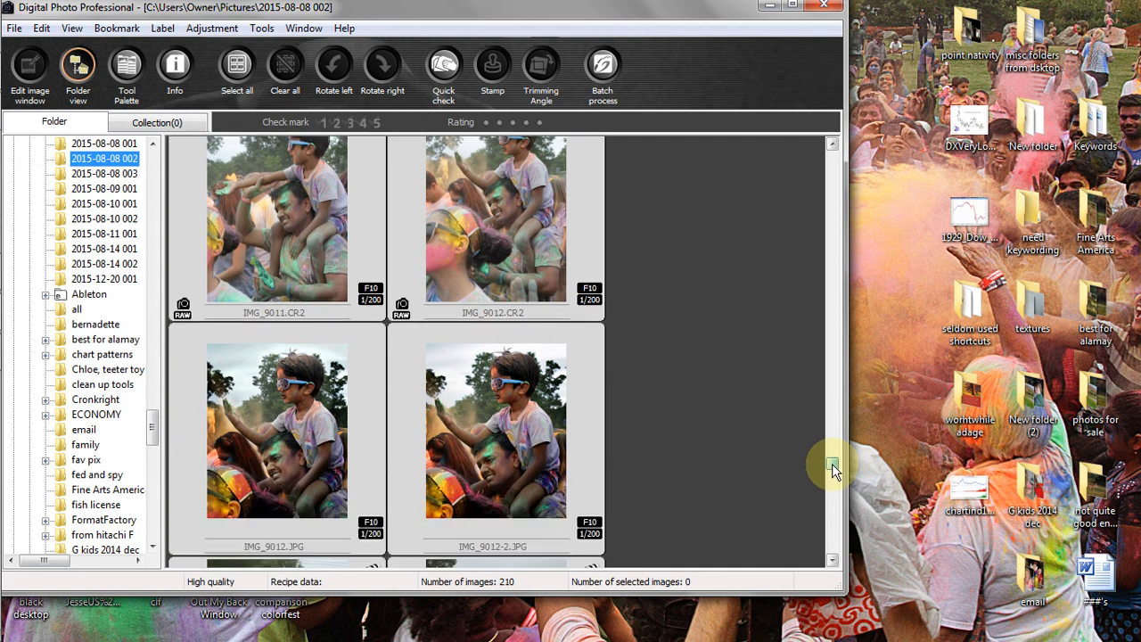
left_click_drag(831, 464, 829, 463)
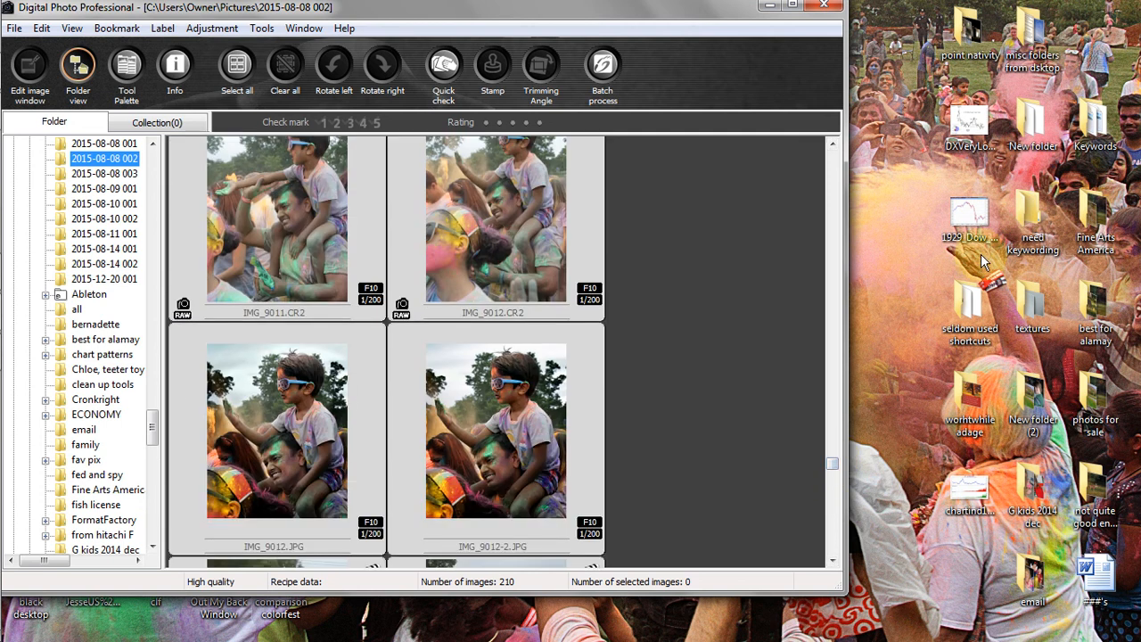